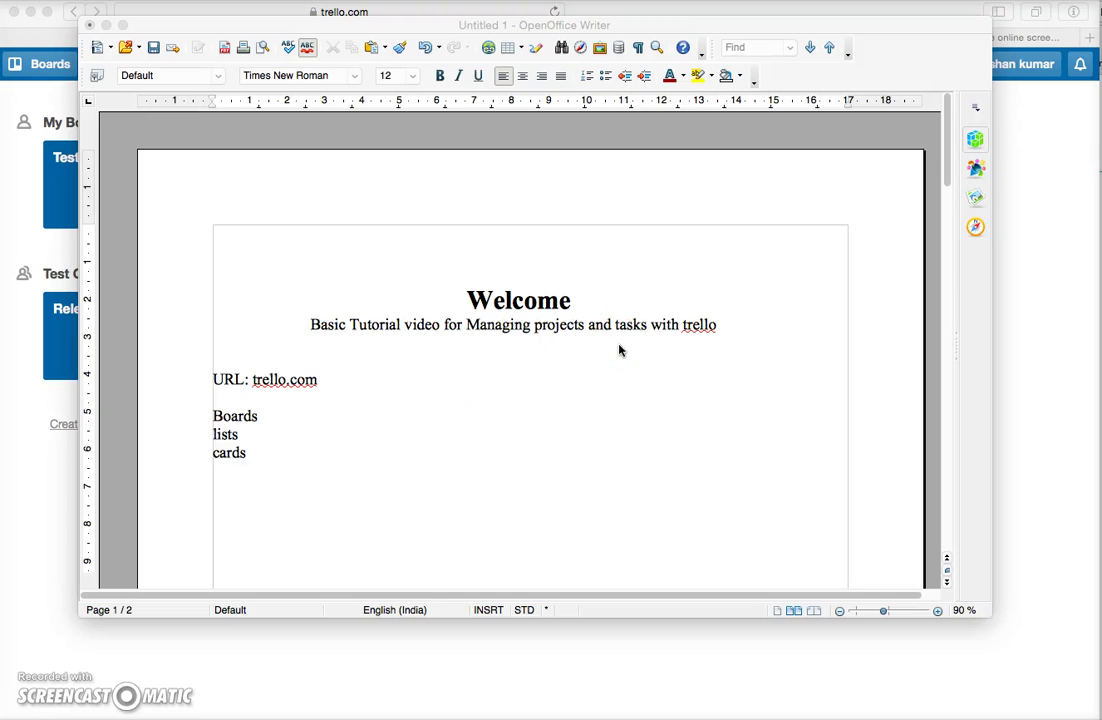
Switch from the Writer document to the Trello boards overview in the browser.
{"action": "left_click", "coordinate": [428, 351]}
{"action": "left_click", "coordinate": [467, 334]}
{"action": "left_click", "coordinate": [393, 379]}
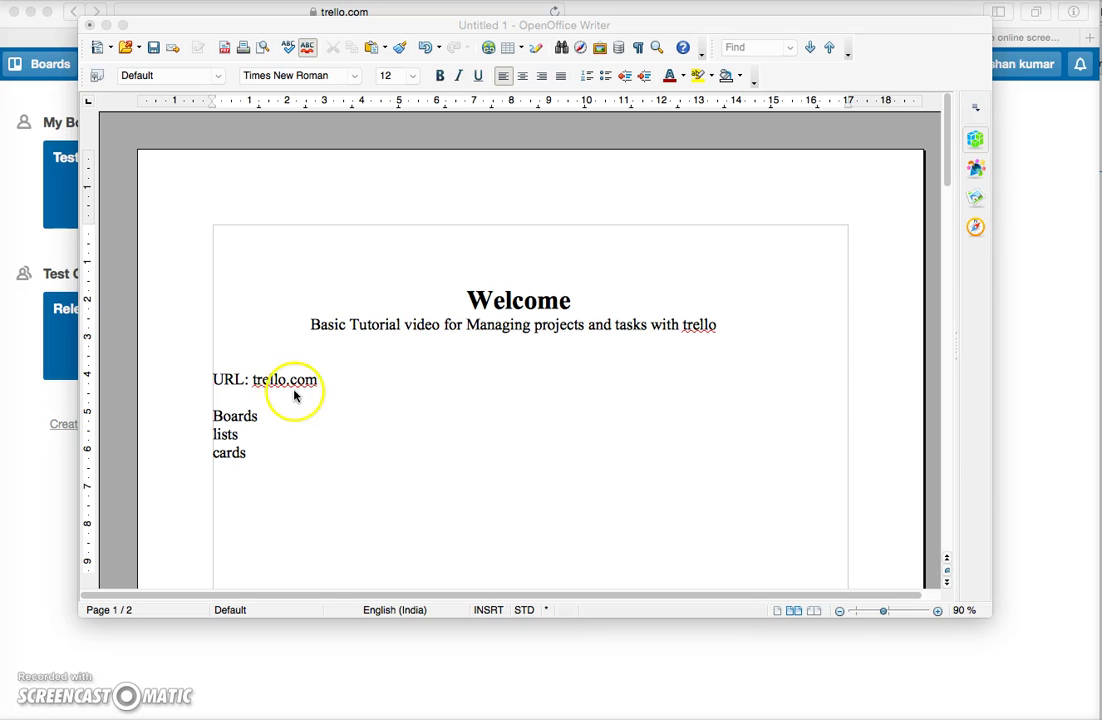
{"action": "left_click", "coordinate": [50, 470]}
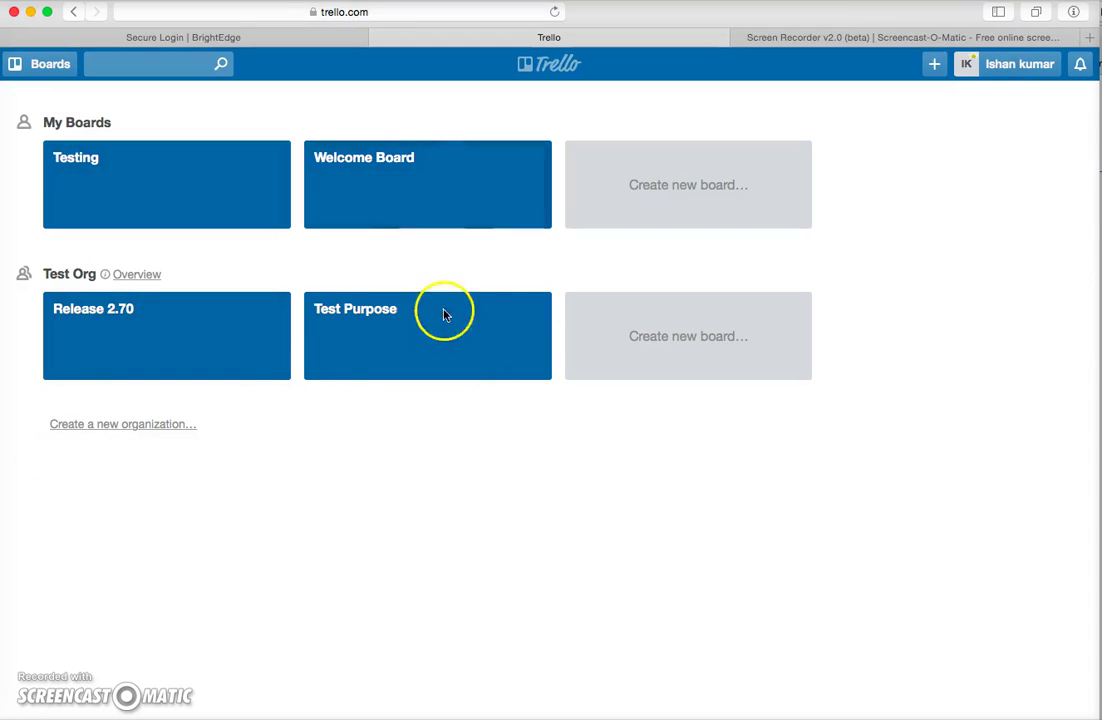
{"action": "left_click", "coordinate": [466, 460]}
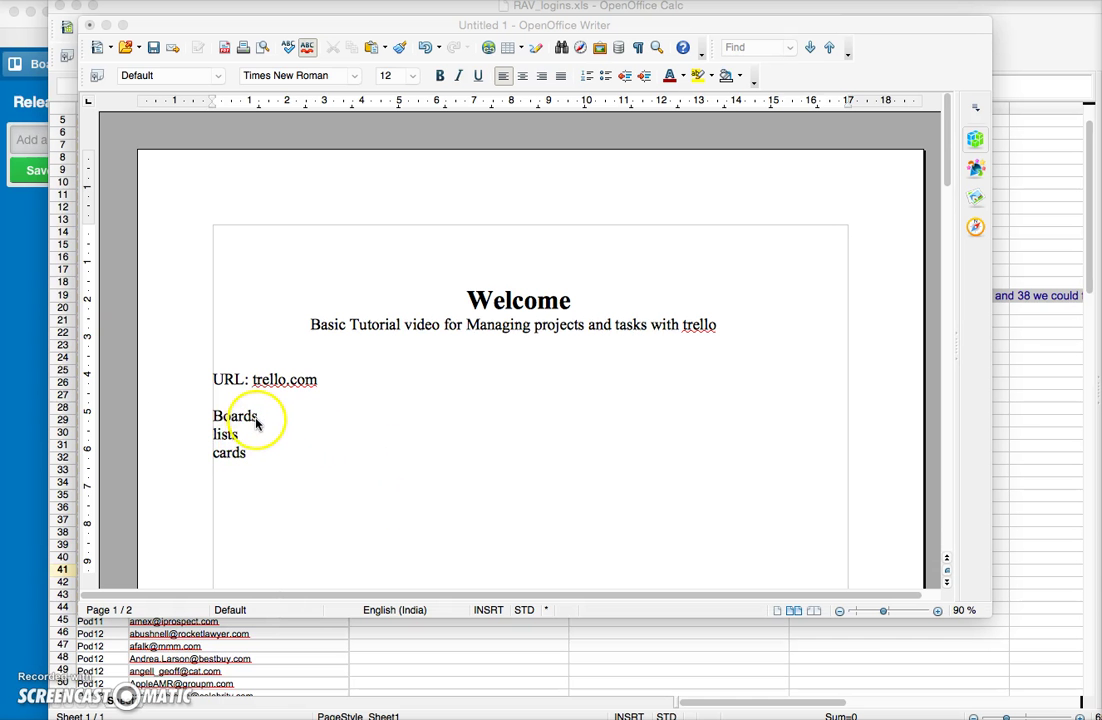
Switch back to Trello, dismiss the new-list entry on the Release 3.0 board and return to the boards overview.
{"action": "left_click", "coordinate": [33, 471]}
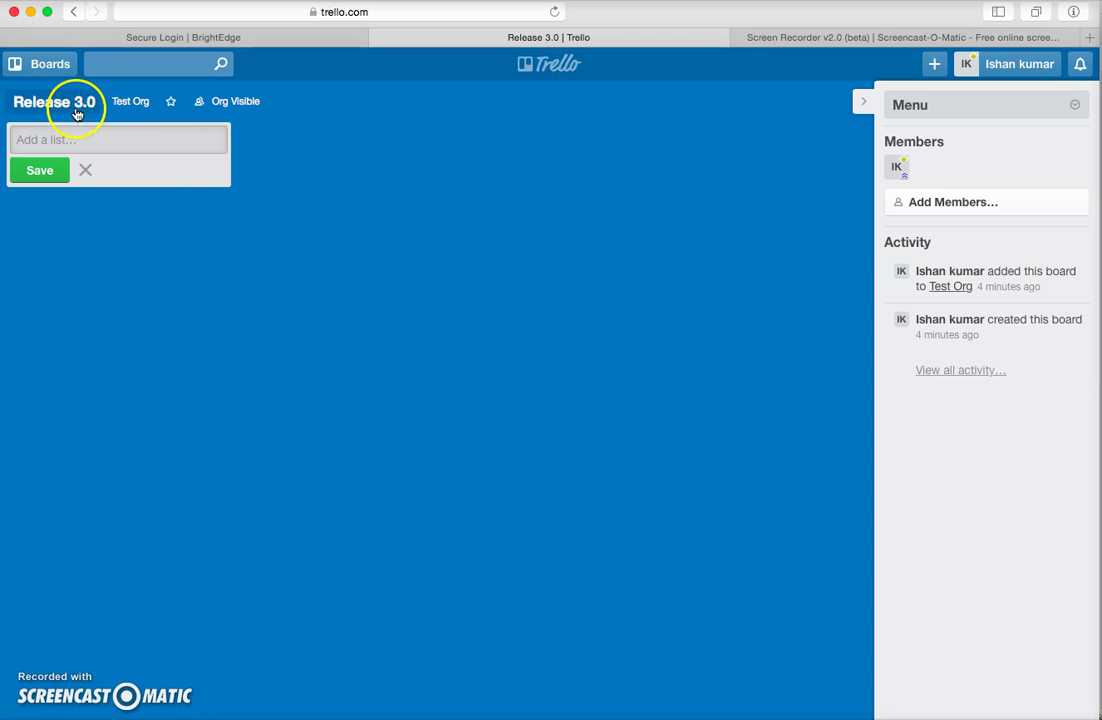
{"action": "left_click", "coordinate": [580, 110]}
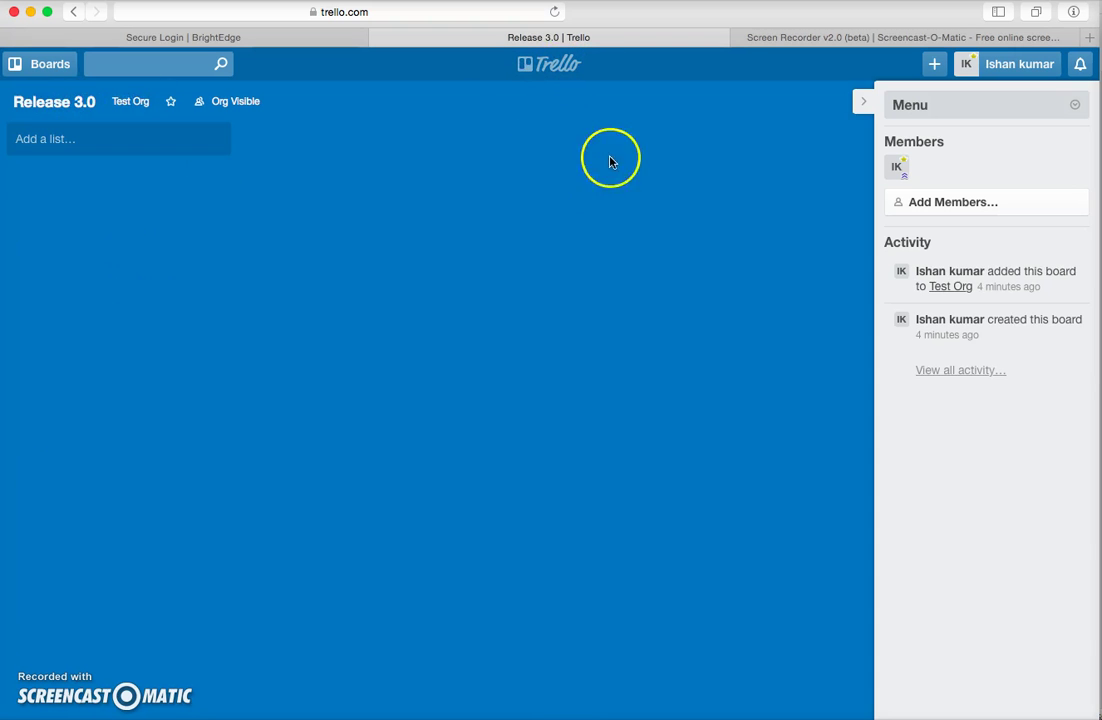
{"action": "left_click", "coordinate": [548, 64]}
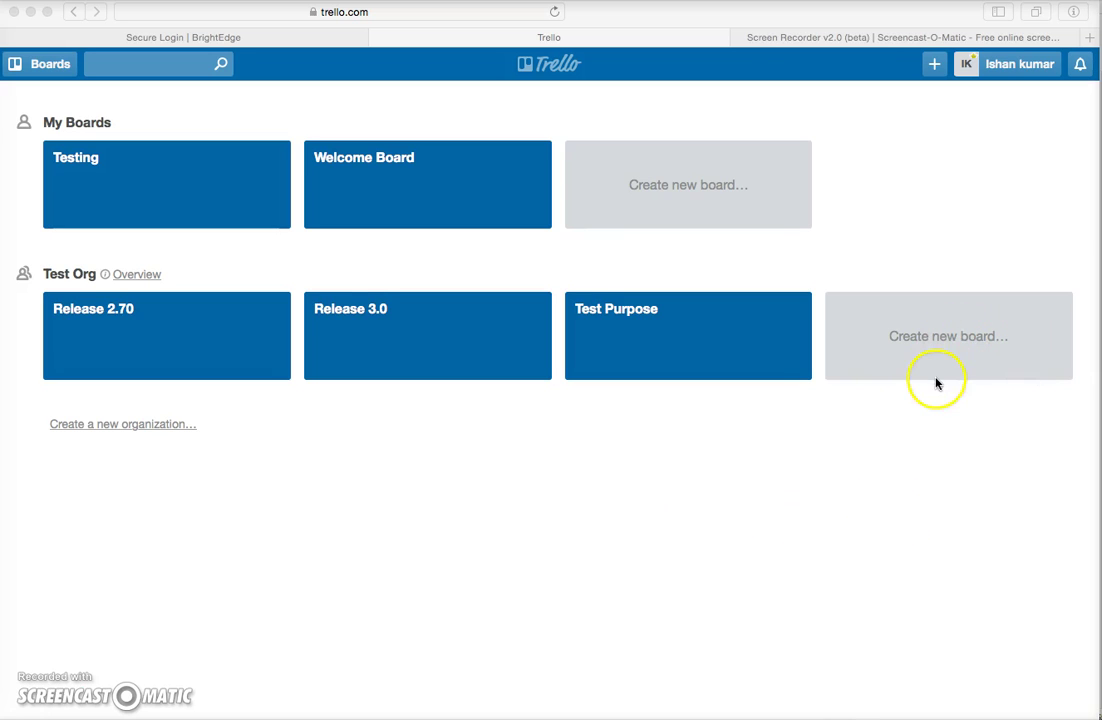
{"action": "left_click", "coordinate": [546, 541]}
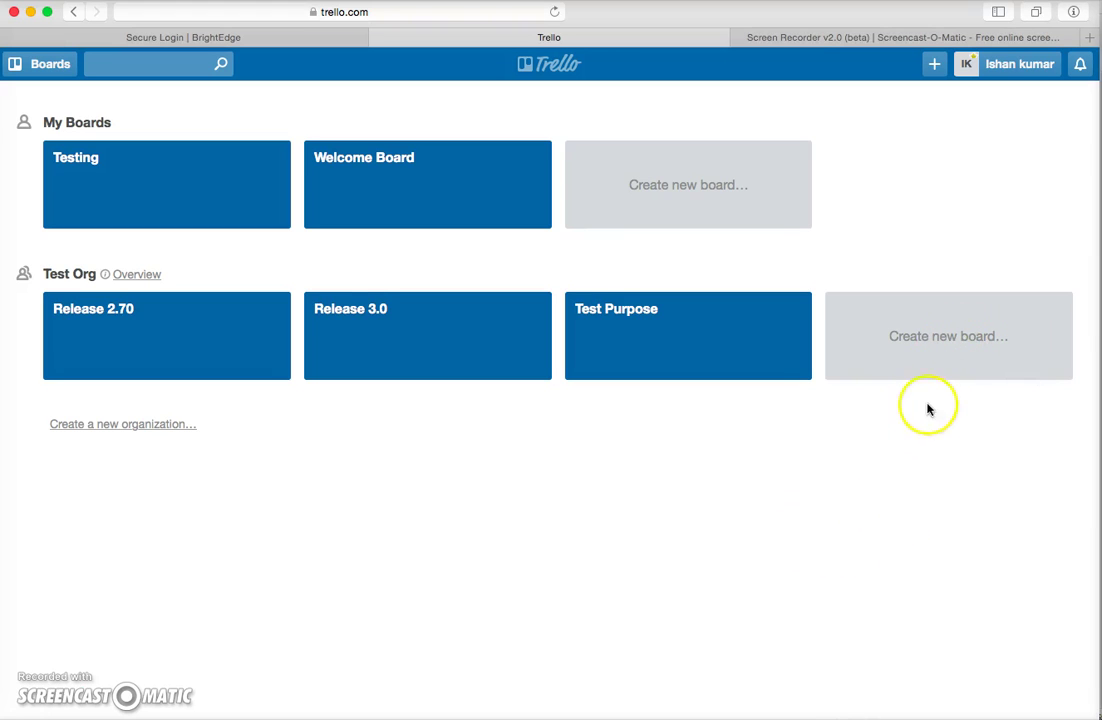
Create a new board titled "Release 4.0" in the Test Org organization.
{"action": "left_click", "coordinate": [890, 333]}
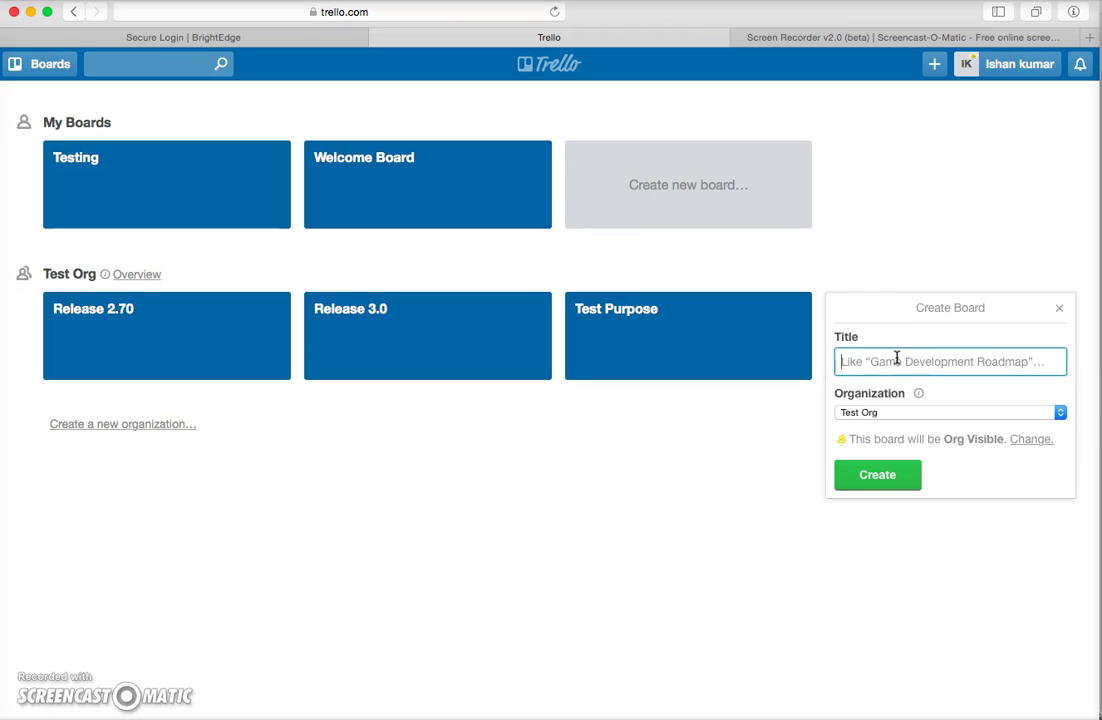
{"action": "type", "text": "Rlease"}
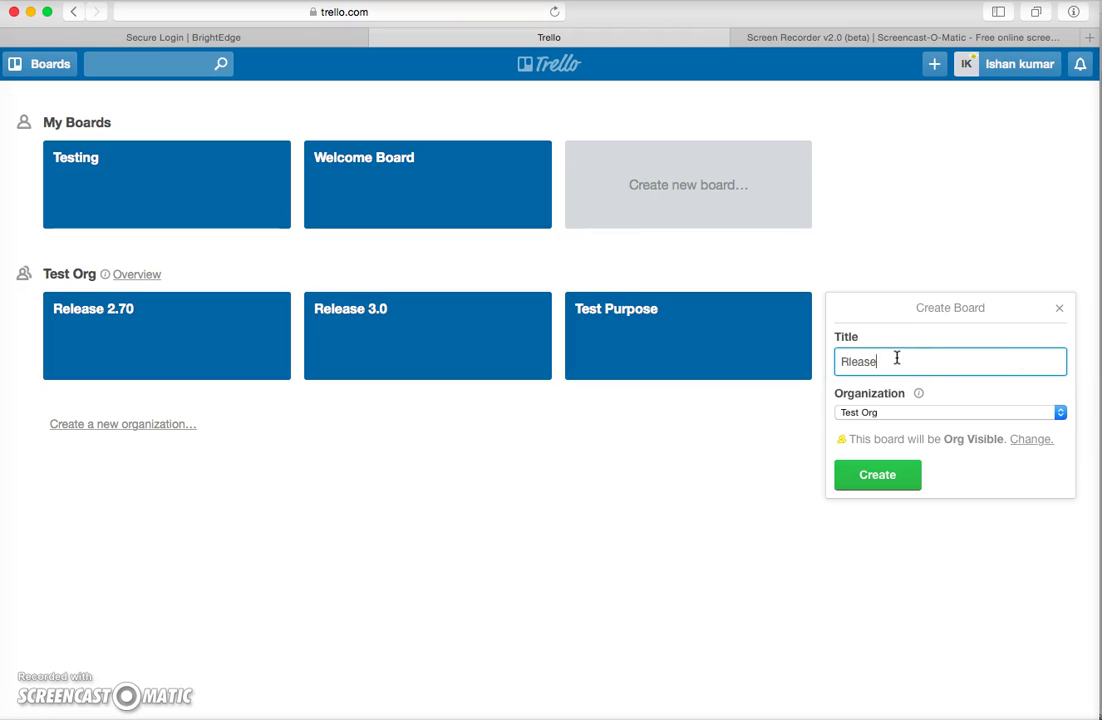
{"action": "key", "text": "BackSpace"}
{"action": "key", "text": "BackSpace"}
{"action": "key", "text": "BackSpace"}
{"action": "key", "text": "BackSpace"}
{"action": "type", "text": "elease 4.0"}
{"action": "left_click", "coordinate": [876, 470]}
{"action": "left_click", "coordinate": [877, 472]}
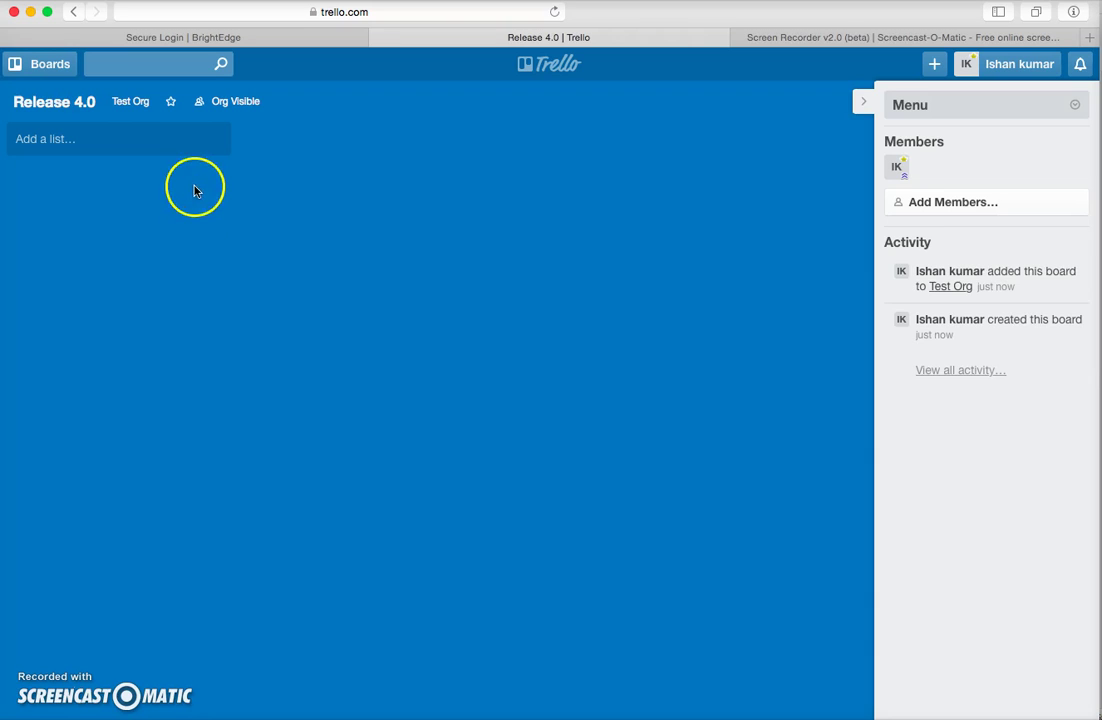
Add four lists named "Planning", "Developement", "Testing" and "Implementation" to the Release 4.0 board.
{"action": "left_click", "coordinate": [190, 143]}
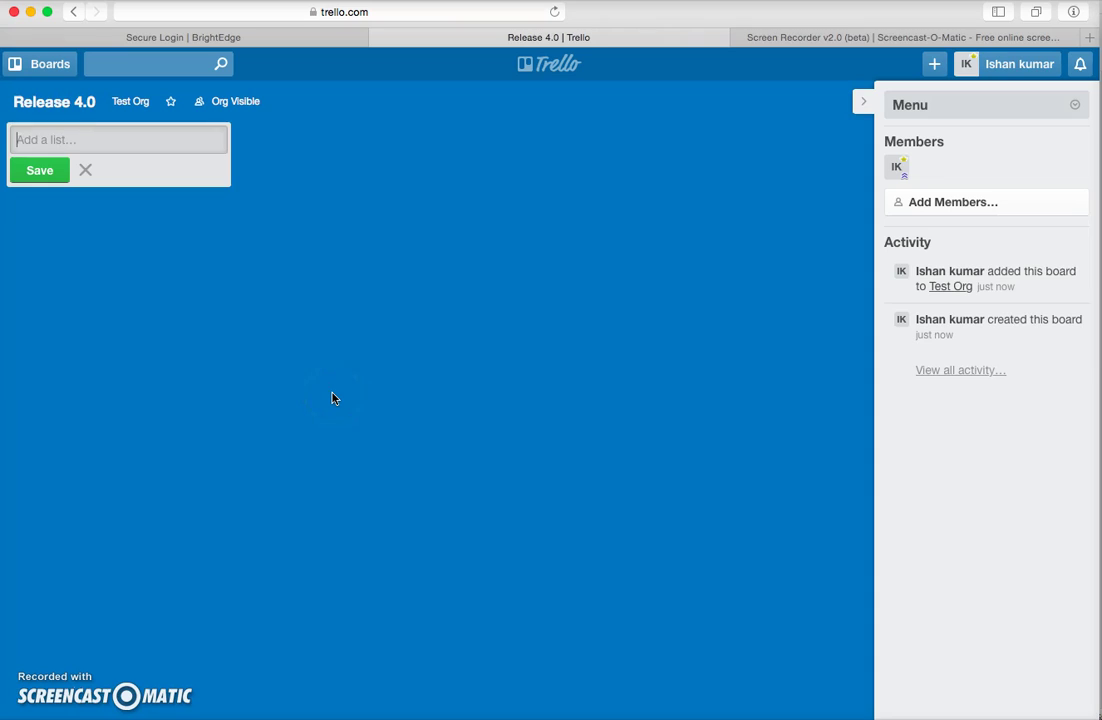
{"action": "type", "text": "Planning"}
{"action": "key", "text": "Return"}
{"action": "type", "text": "Developement"}
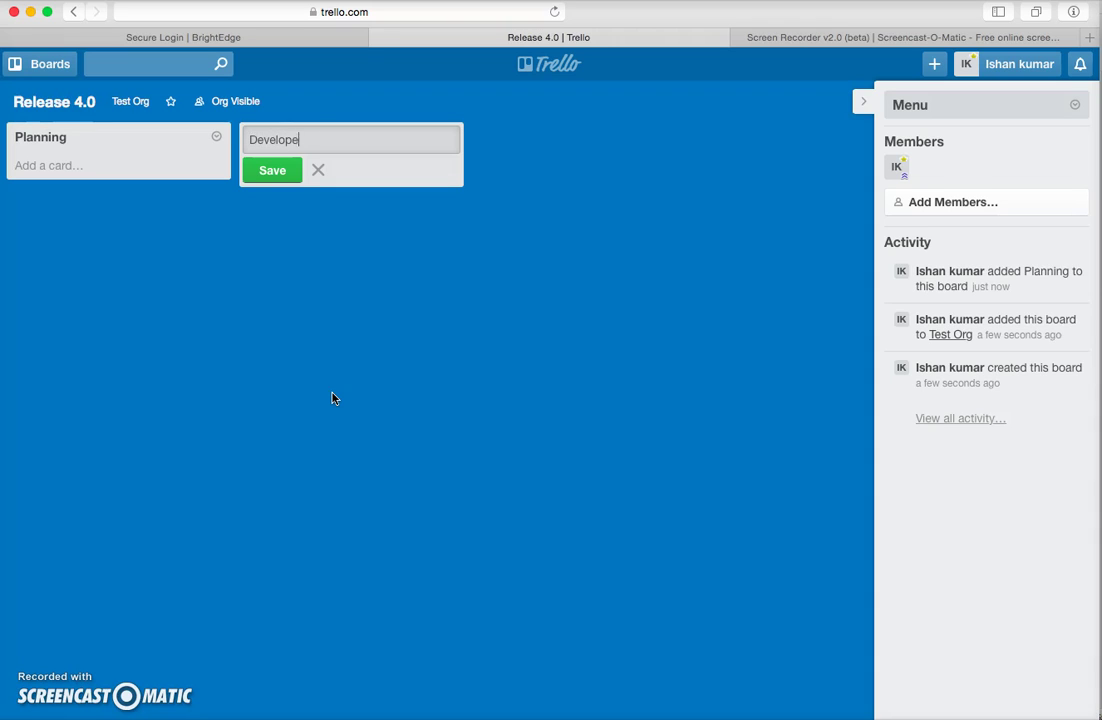
{"action": "key", "text": "Return"}
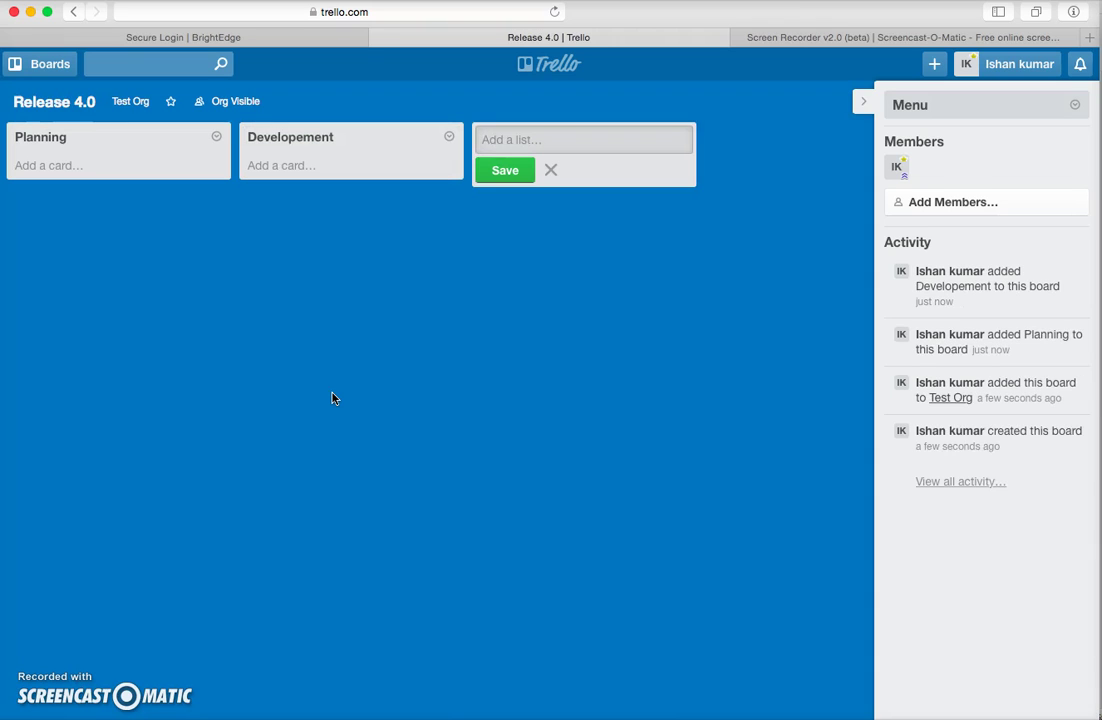
{"action": "type", "text": "Testing"}
{"action": "key", "text": "Return"}
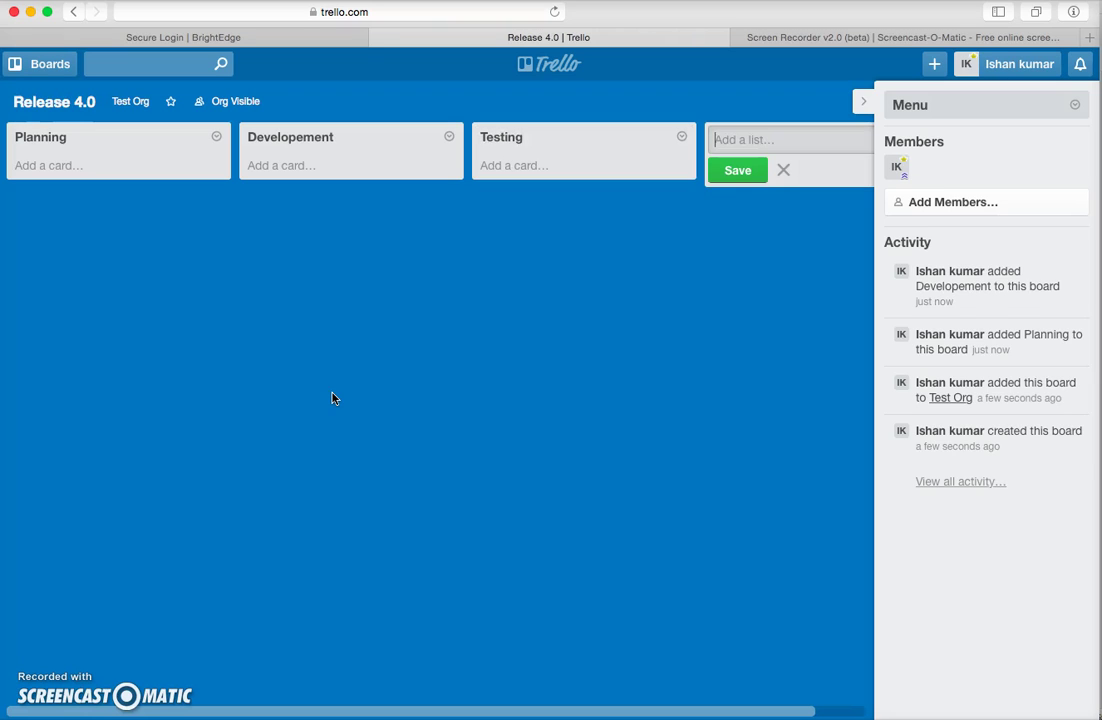
{"action": "type", "text": "Implementation"}
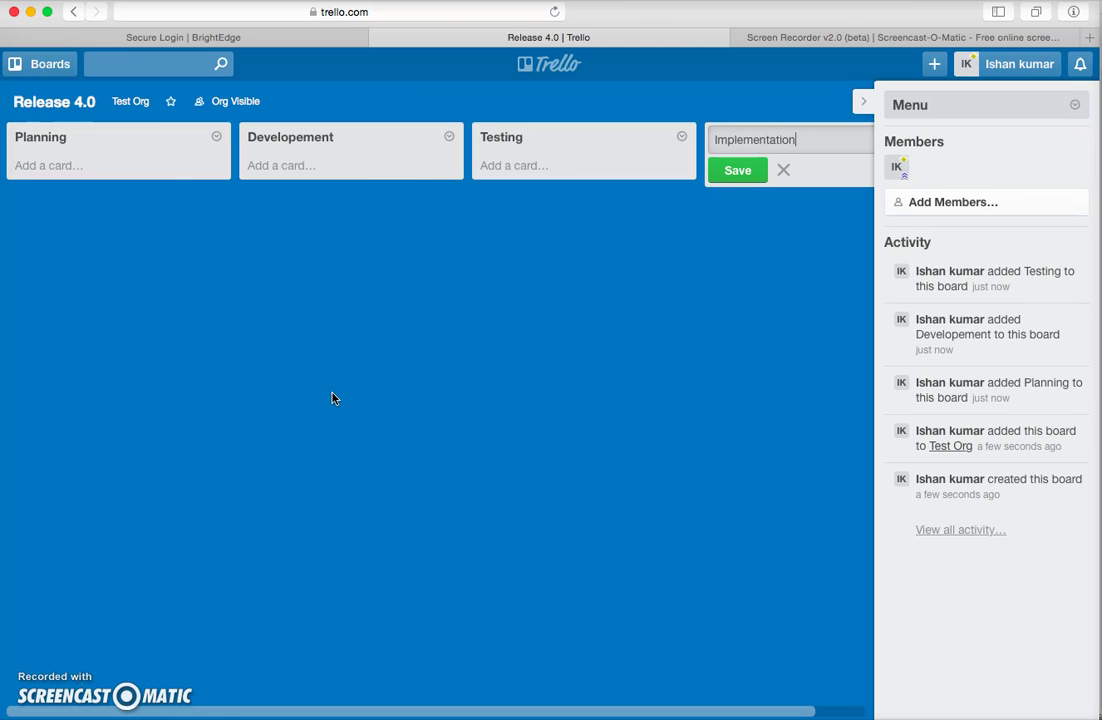
{"action": "key", "text": "Return"}
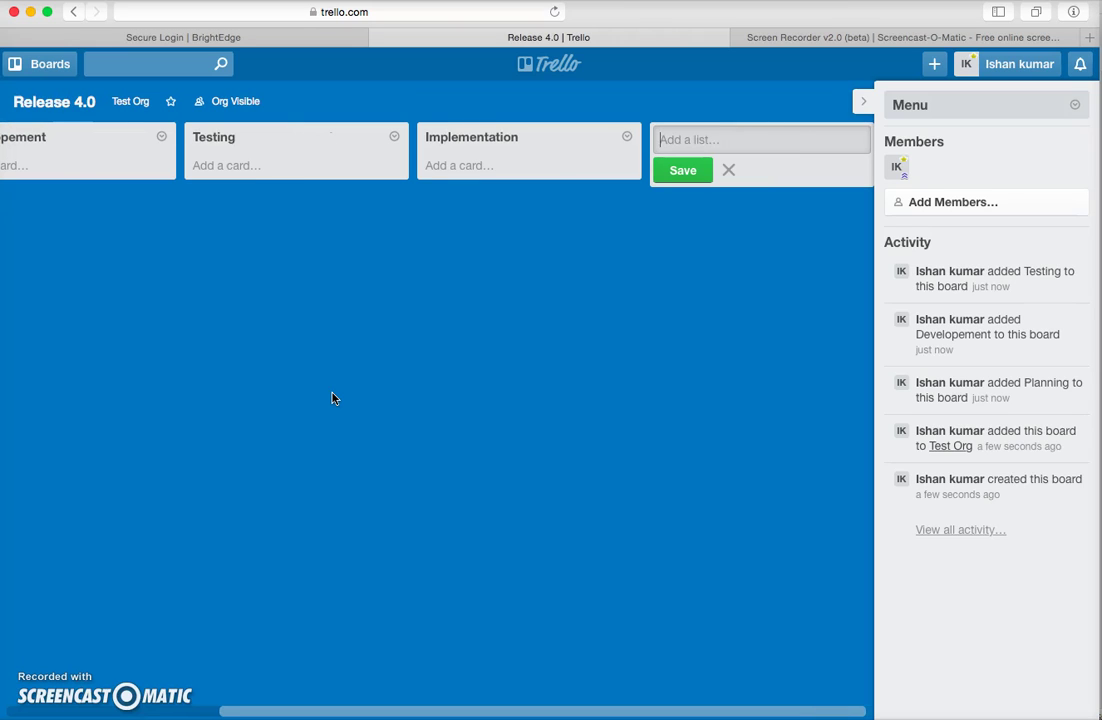
{"action": "left_click", "coordinate": [729, 170]}
{"action": "scroll", "coordinate": [703, 291], "scroll_direction": "left", "scroll_amount": 5}
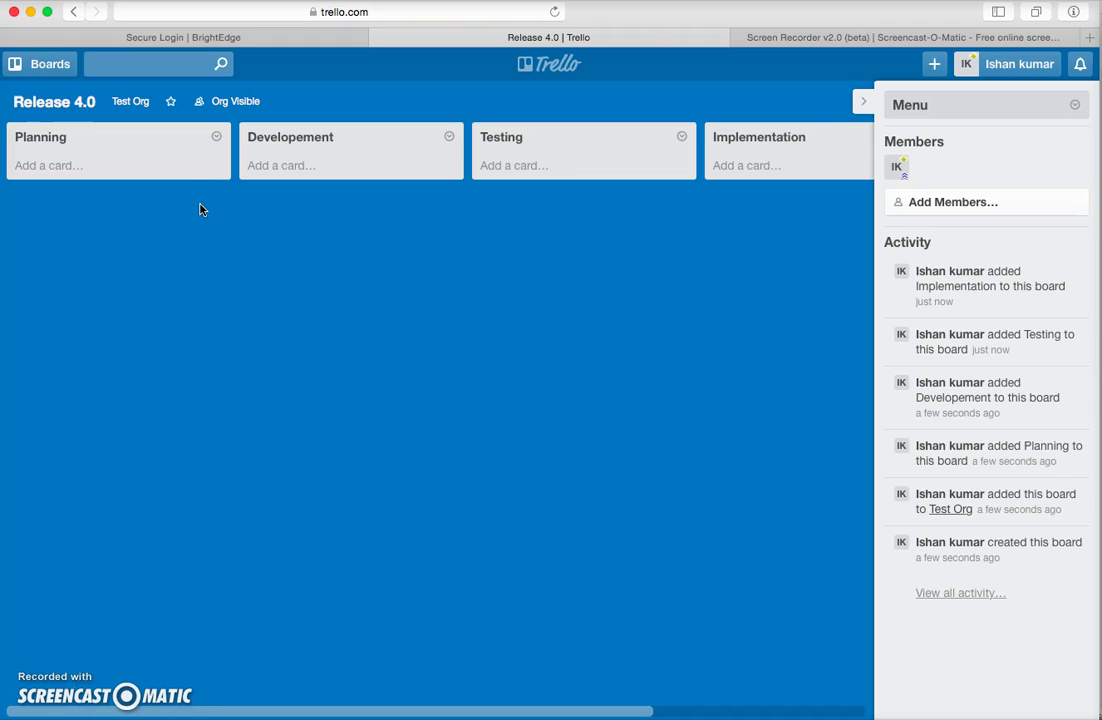
{"action": "left_click", "coordinate": [223, 236]}
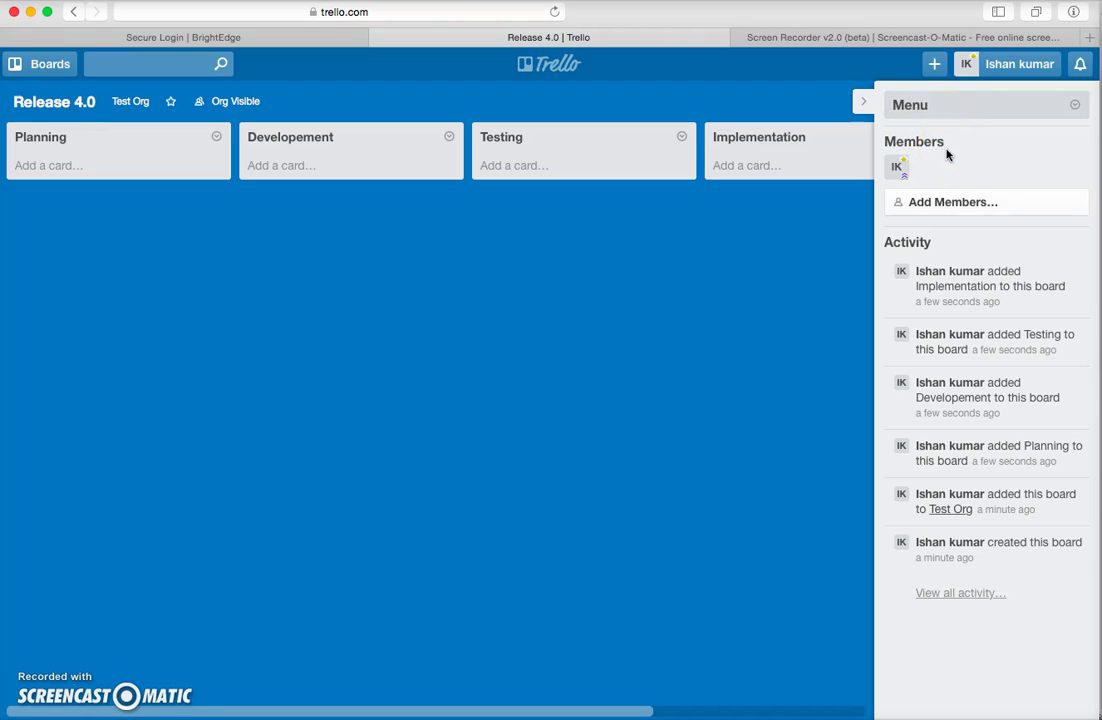
Add all three suggested Test Org members to the Release 4.0 board one by one.
{"action": "left_click", "coordinate": [980, 208]}
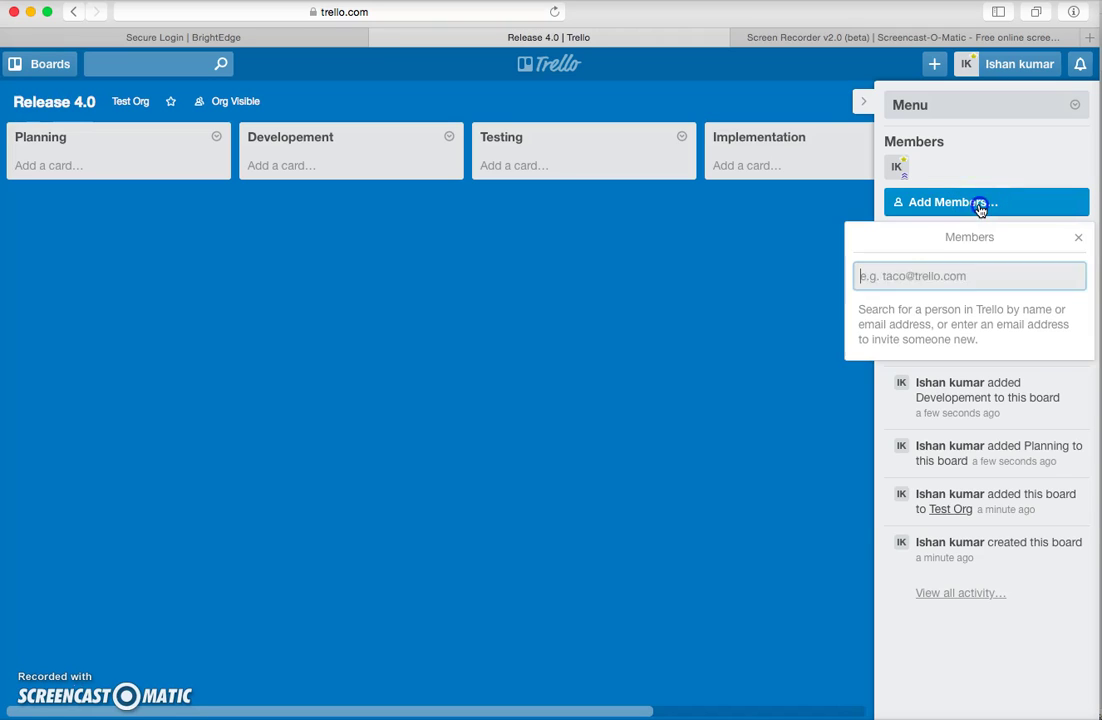
{"action": "left_click", "coordinate": [979, 270]}
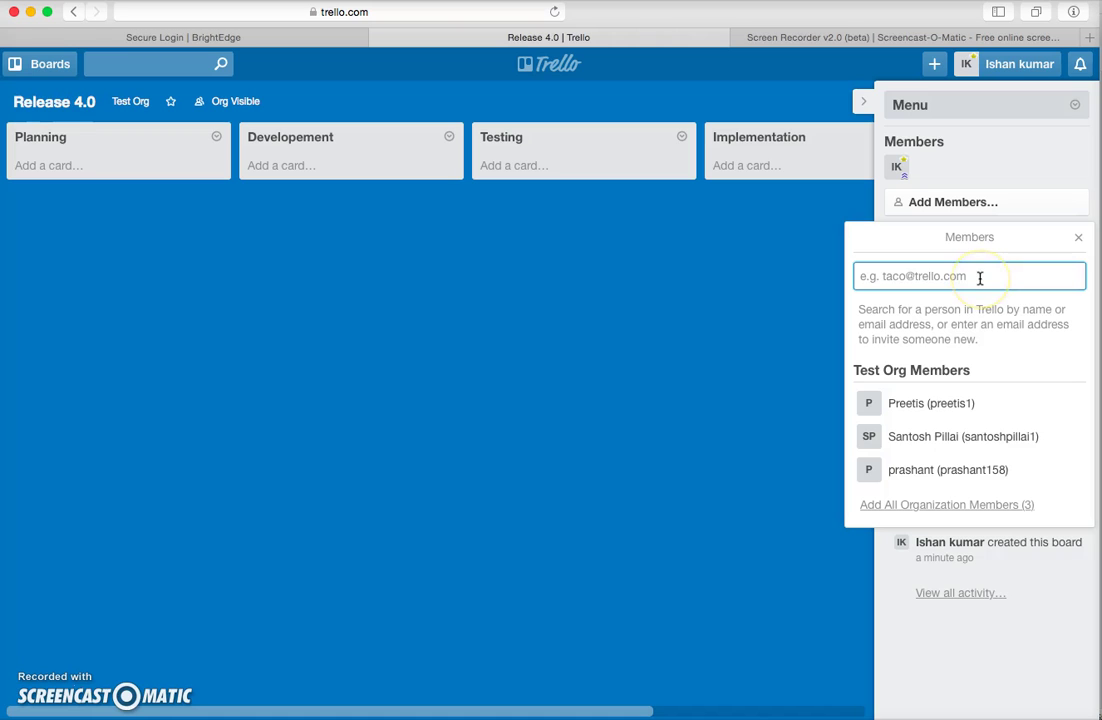
{"action": "left_click", "coordinate": [957, 404]}
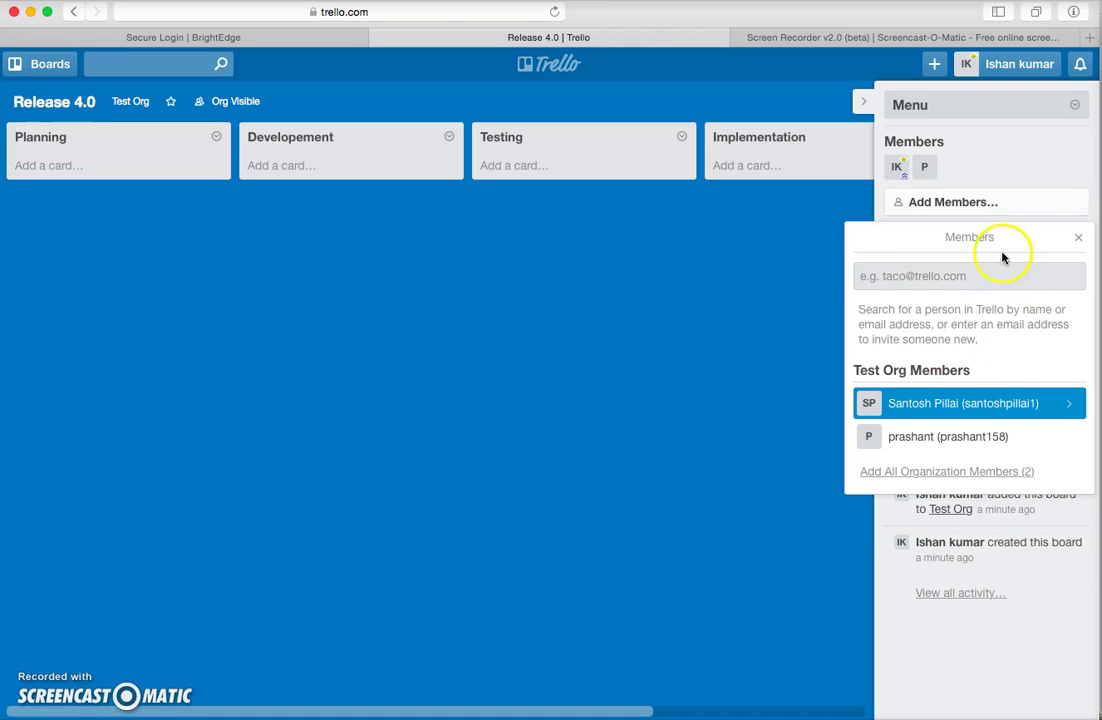
{"action": "left_click", "coordinate": [960, 405]}
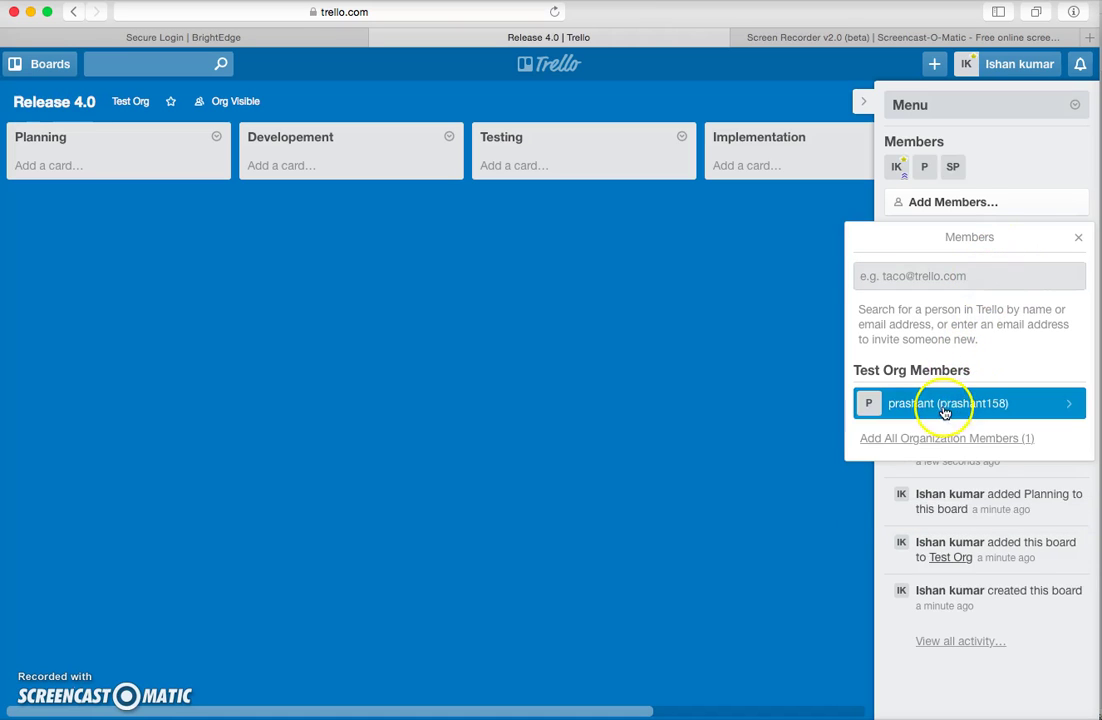
{"action": "left_click", "coordinate": [960, 405]}
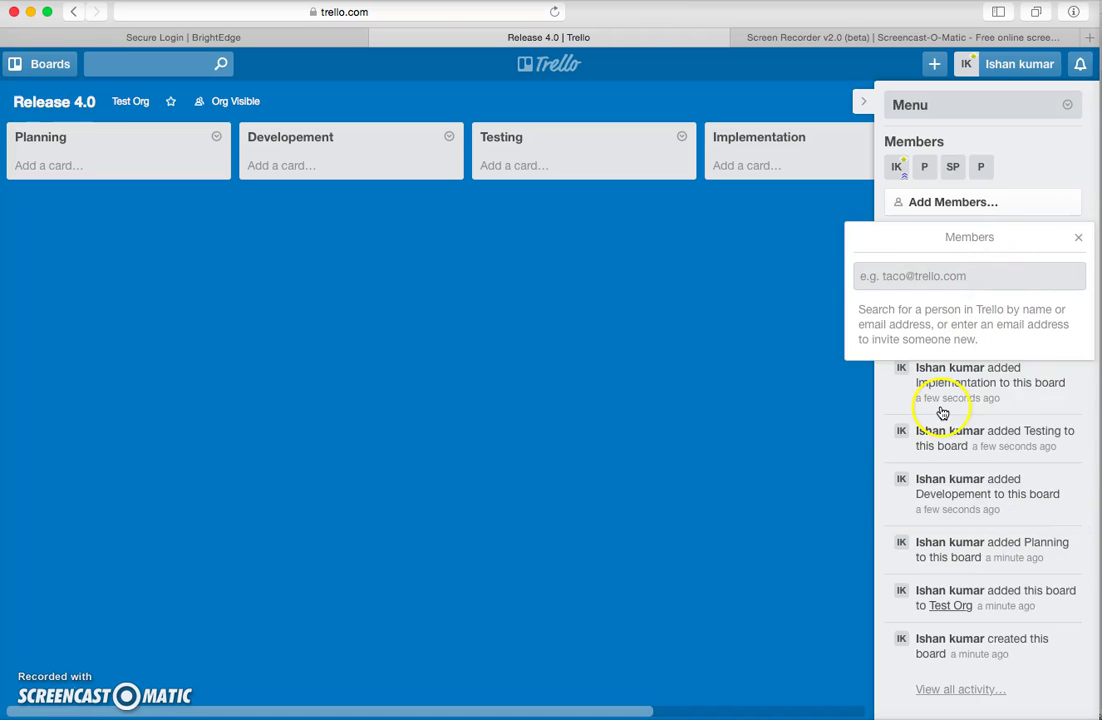
{"action": "left_click", "coordinate": [1078, 237]}
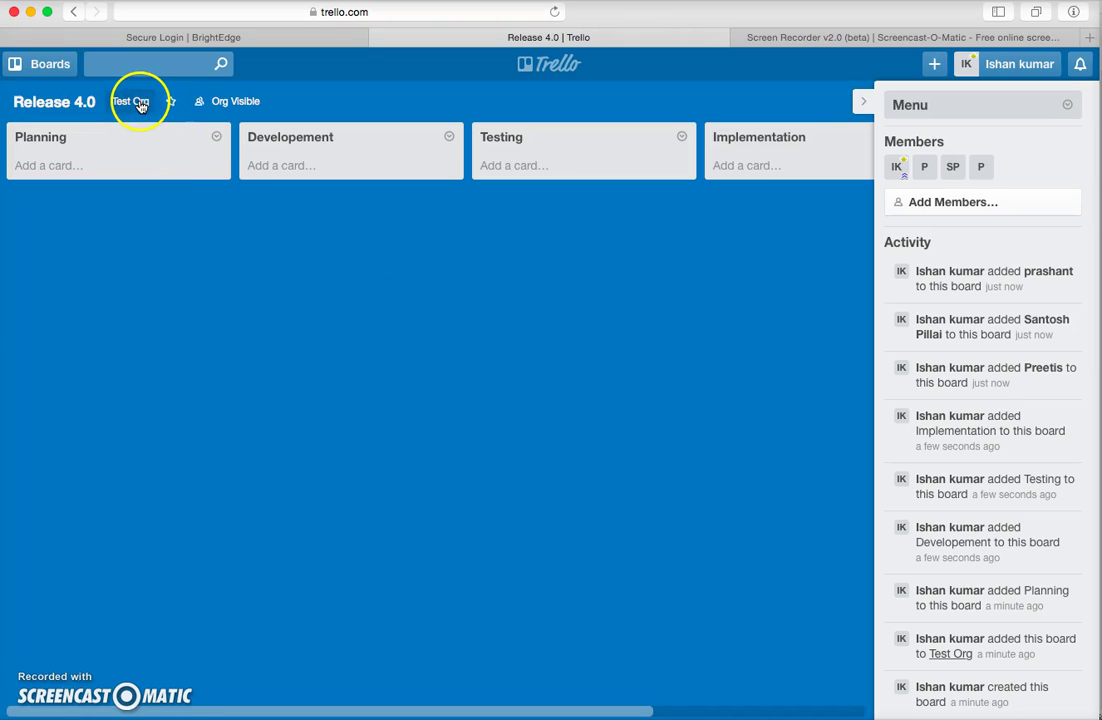
Review the visibility options of the Release 4.0 board without changing the setting.
{"action": "left_click", "coordinate": [240, 102]}
{"action": "left_click", "coordinate": [246, 113]}
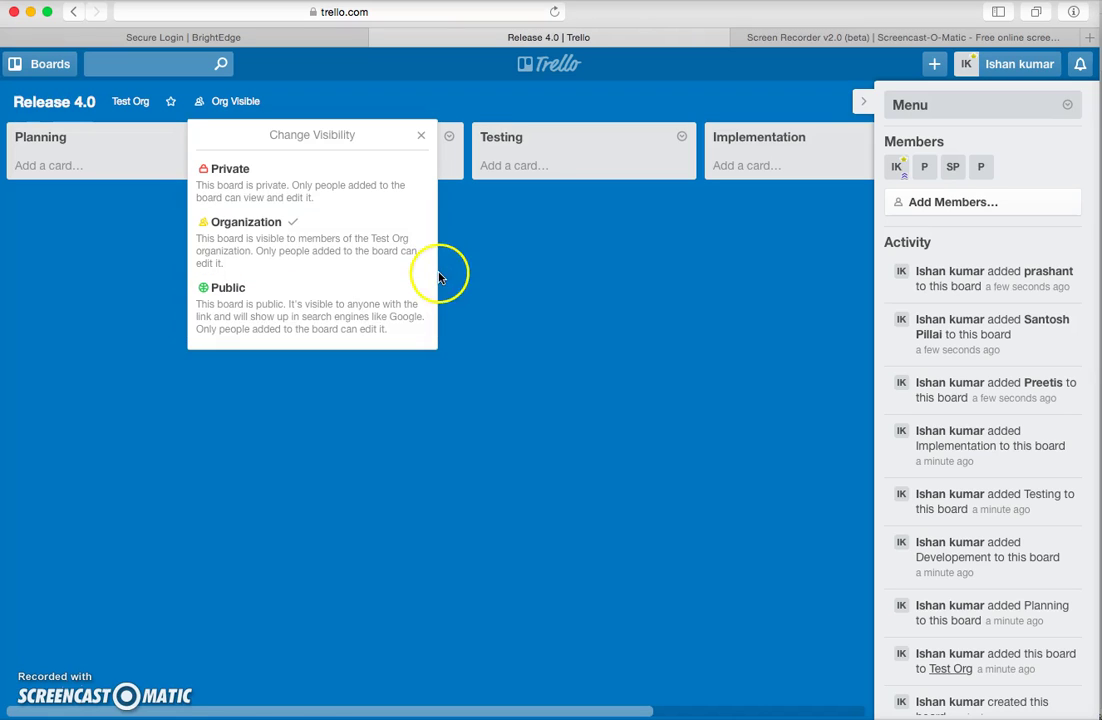
{"action": "left_click", "coordinate": [475, 279]}
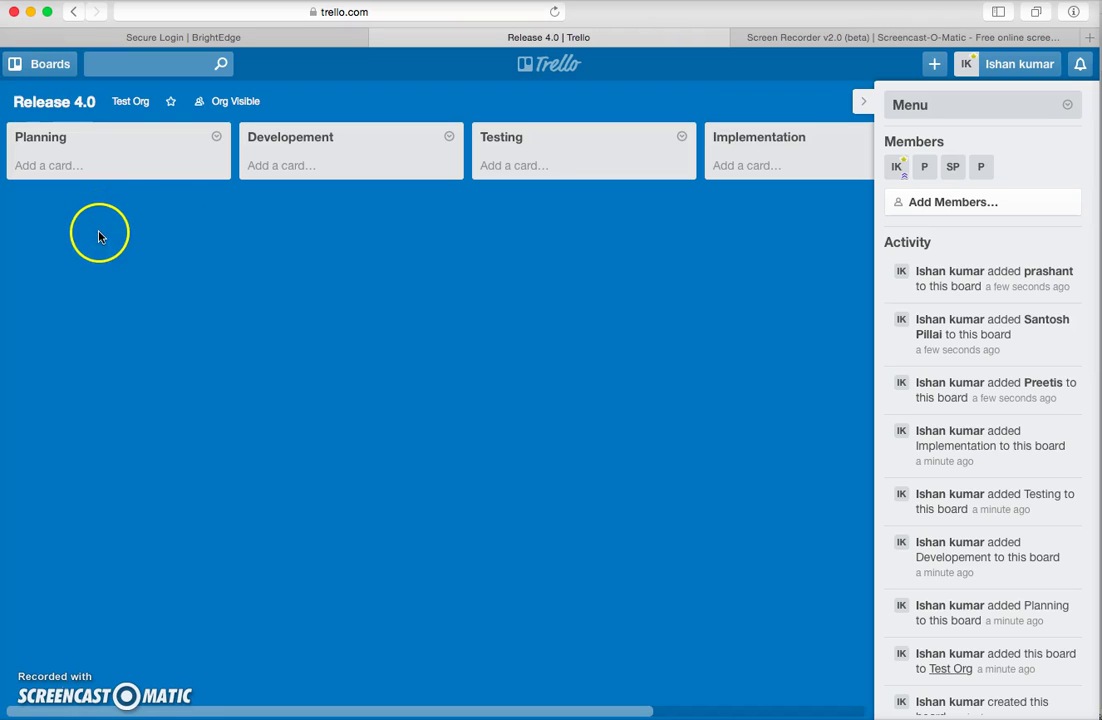
Add the cards "Feature A", "Feature b" and "Feature C" to the Planning list.
{"action": "left_click", "coordinate": [150, 177]}
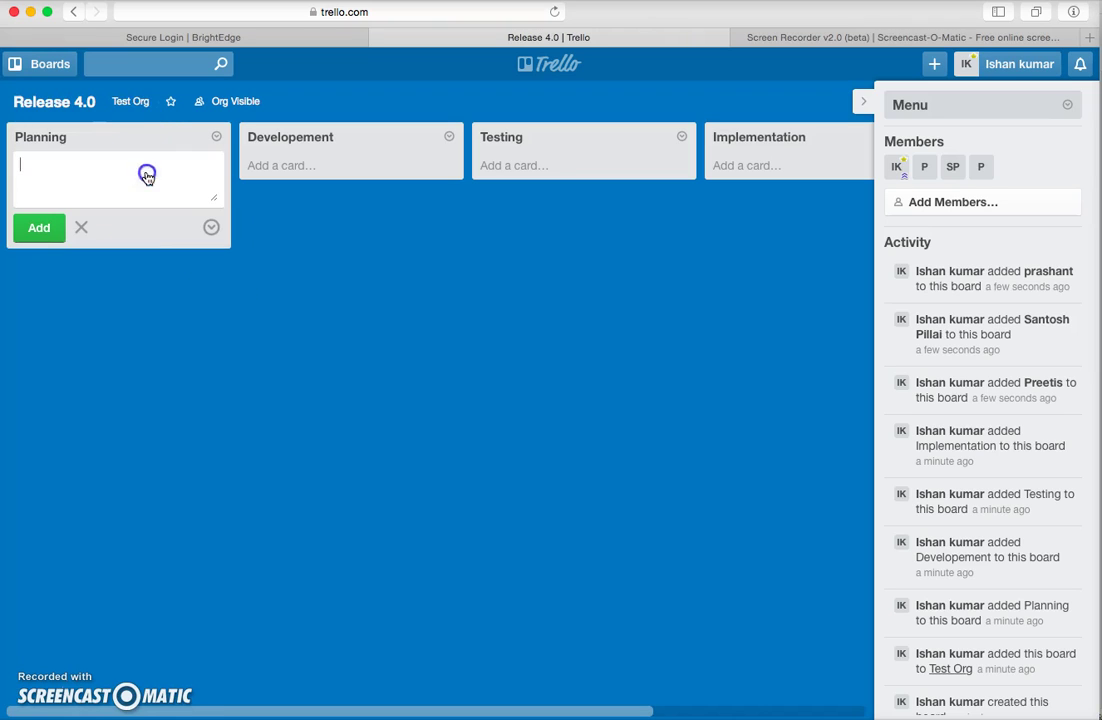
{"action": "type", "text": "Feature A"}
{"action": "left_click", "coordinate": [40, 238]}
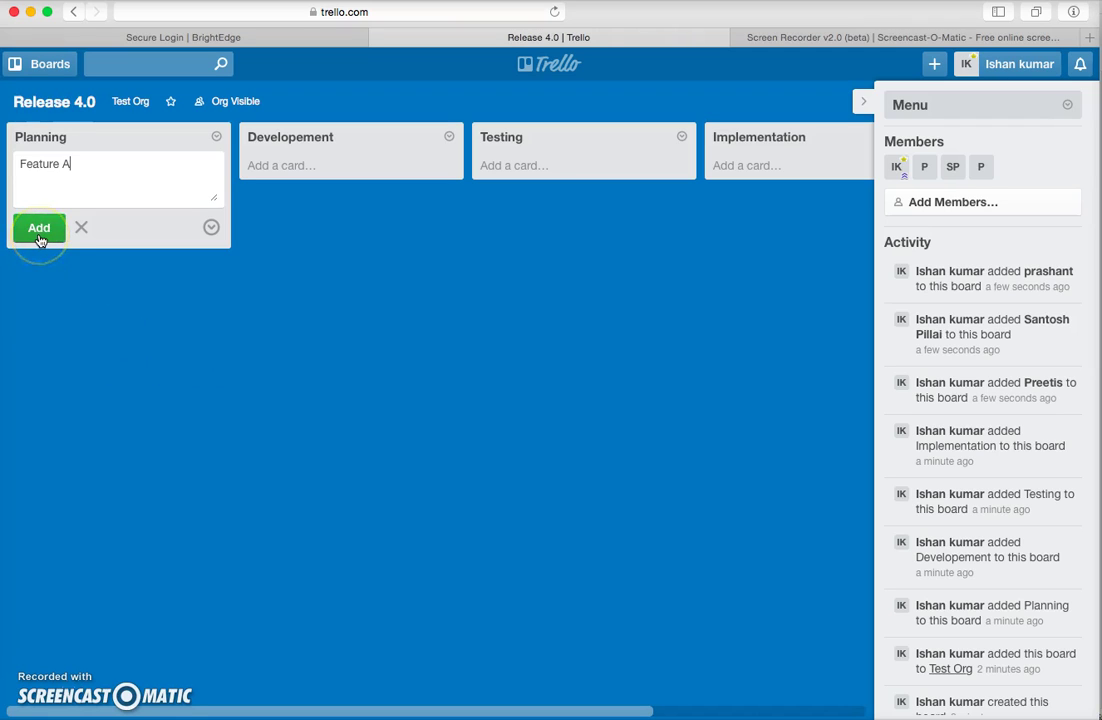
{"action": "left_click", "coordinate": [66, 202]}
{"action": "type", "text": "F"}
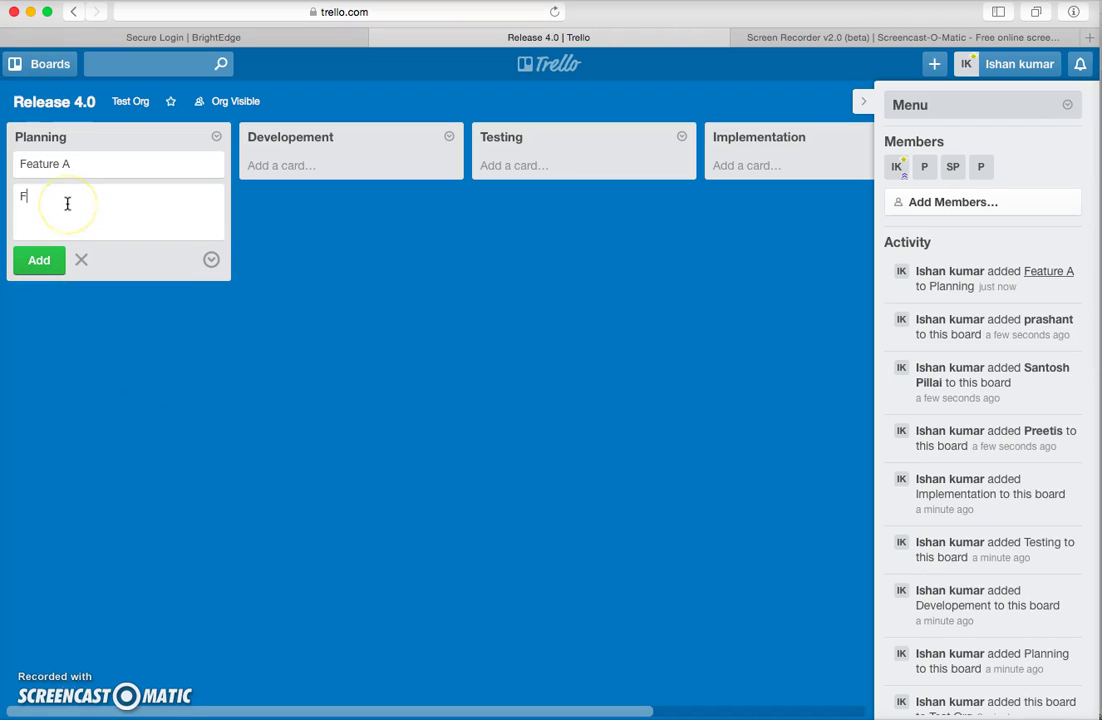
{"action": "type", "text": "eature b"}
{"action": "key", "text": "Return"}
{"action": "type", "text": "f"}
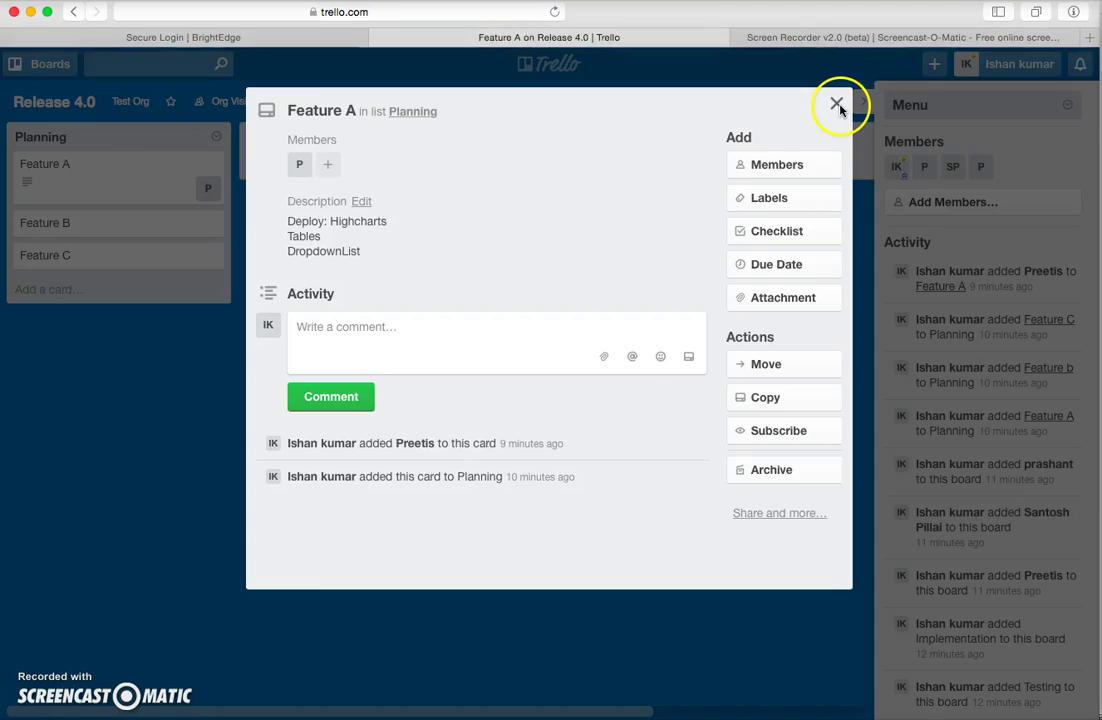
Close the Feature A card and assign the third listed board member to the Feature B card.
{"action": "left_click", "coordinate": [940, 100]}
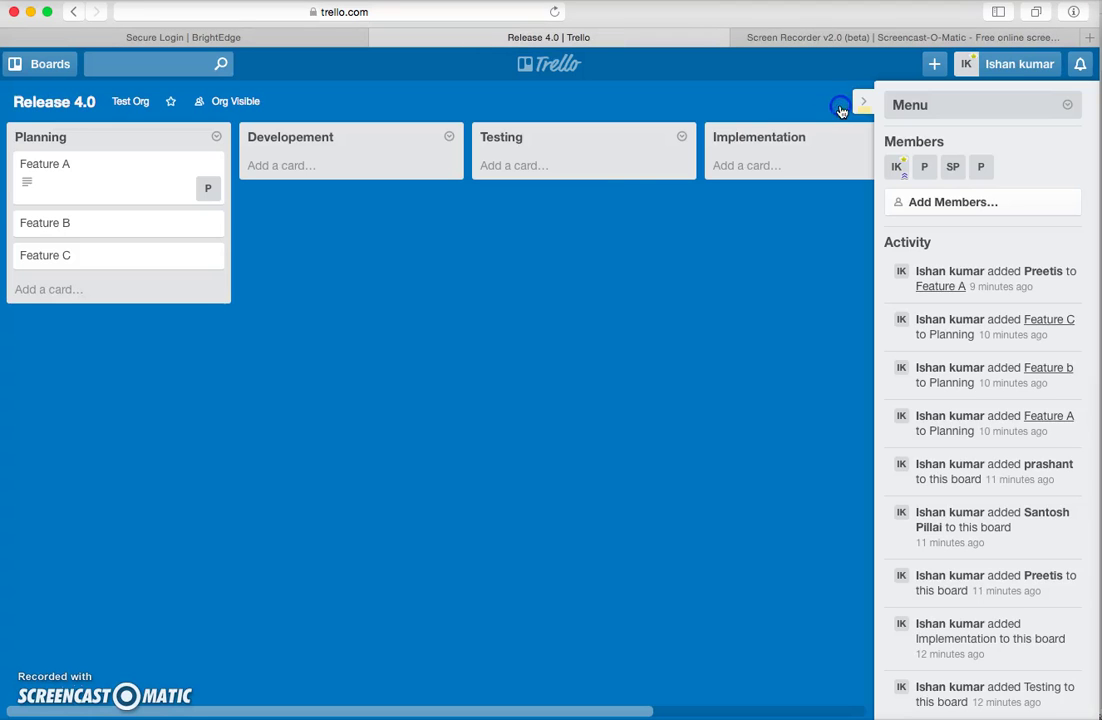
{"action": "left_click", "coordinate": [168, 232]}
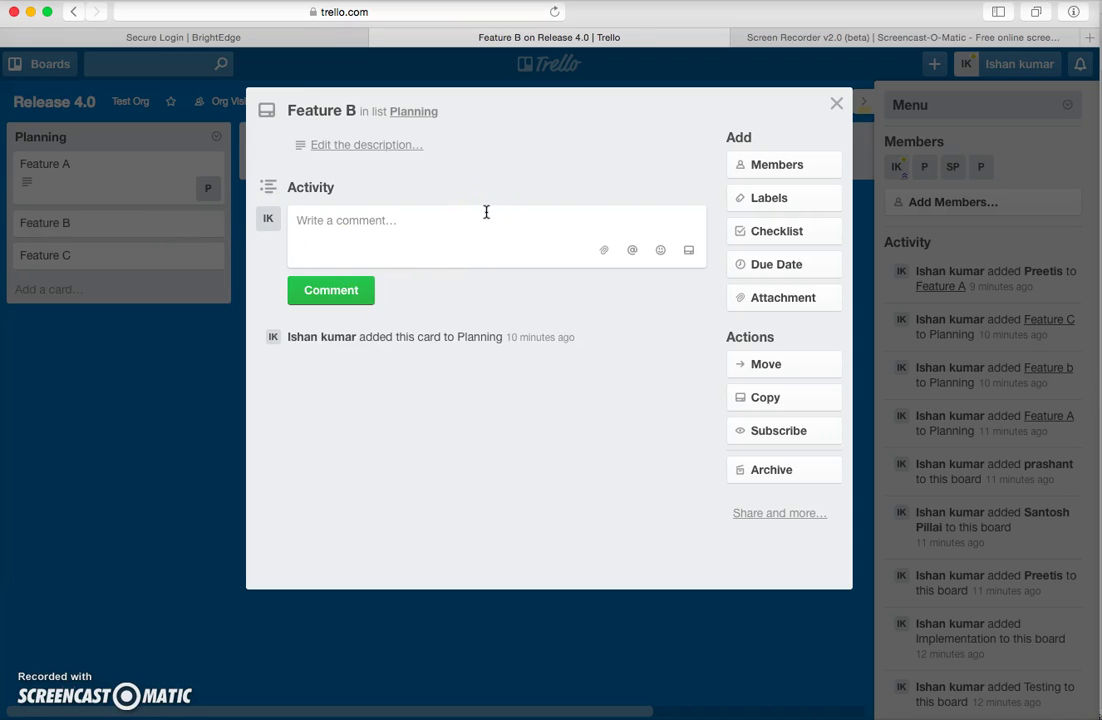
{"action": "left_click", "coordinate": [773, 170]}
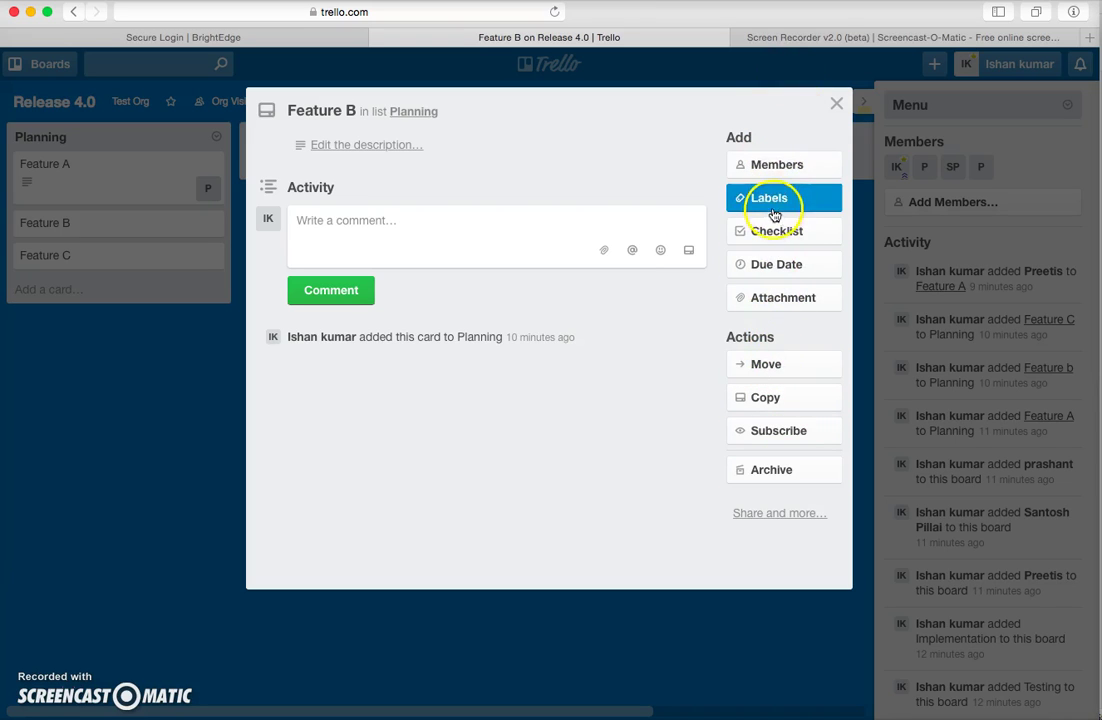
{"action": "left_click", "coordinate": [788, 170]}
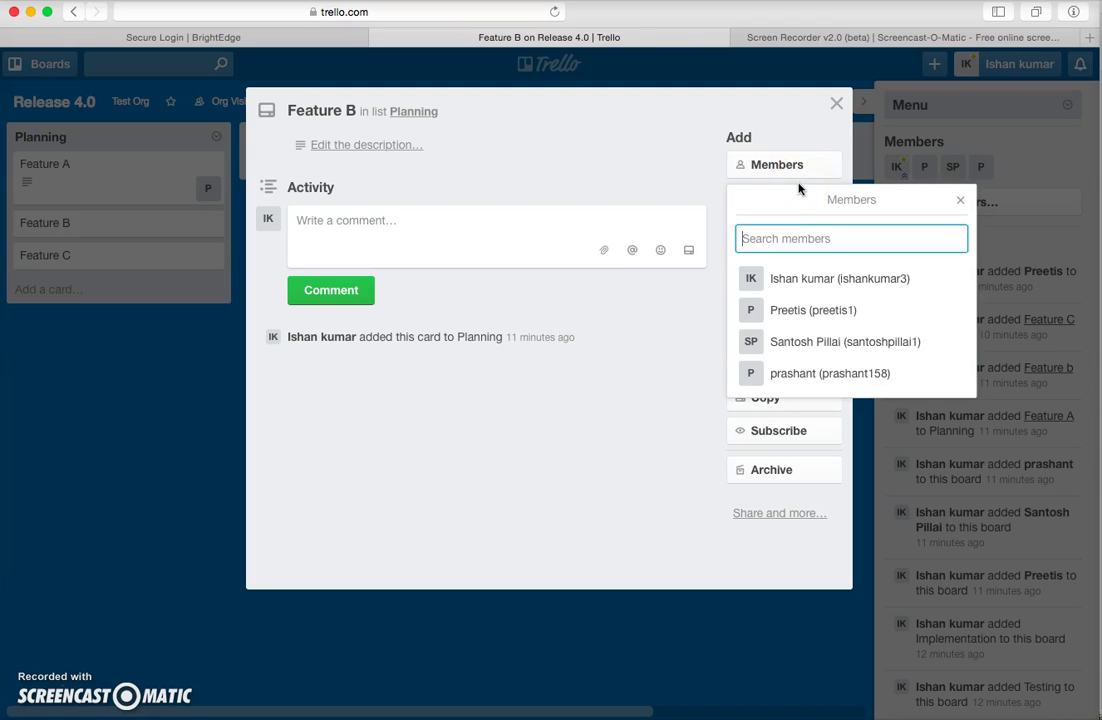
{"action": "left_click", "coordinate": [855, 347]}
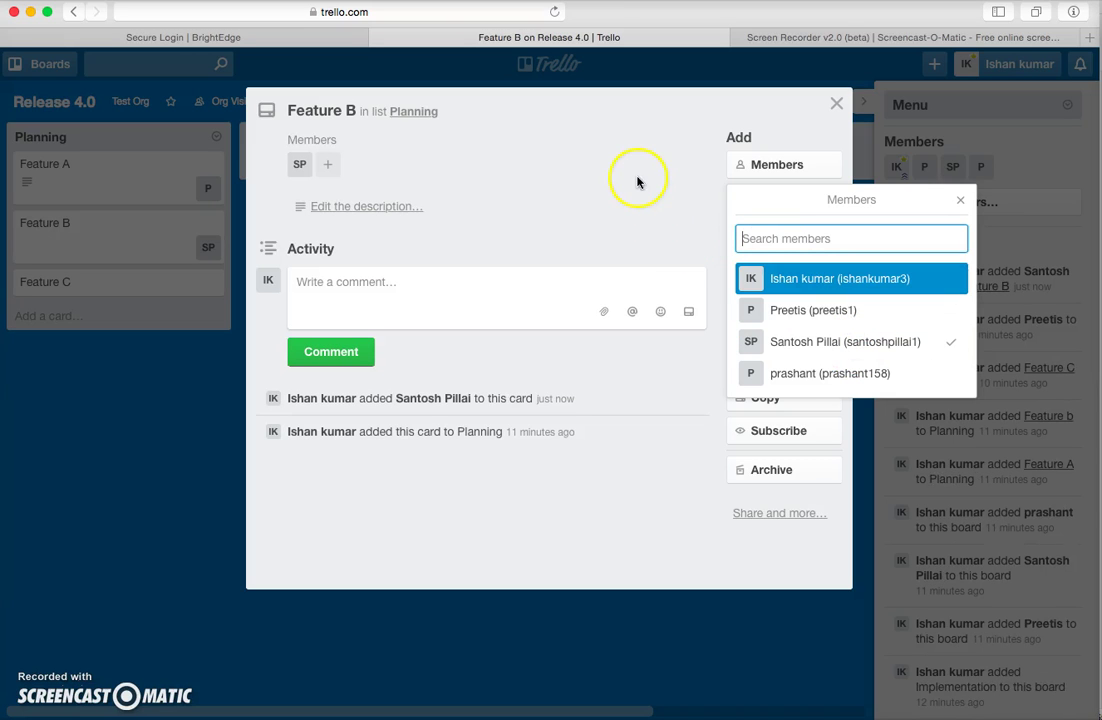
Review the label choices available for the Feature B card without applying any.
{"action": "left_click", "coordinate": [635, 124]}
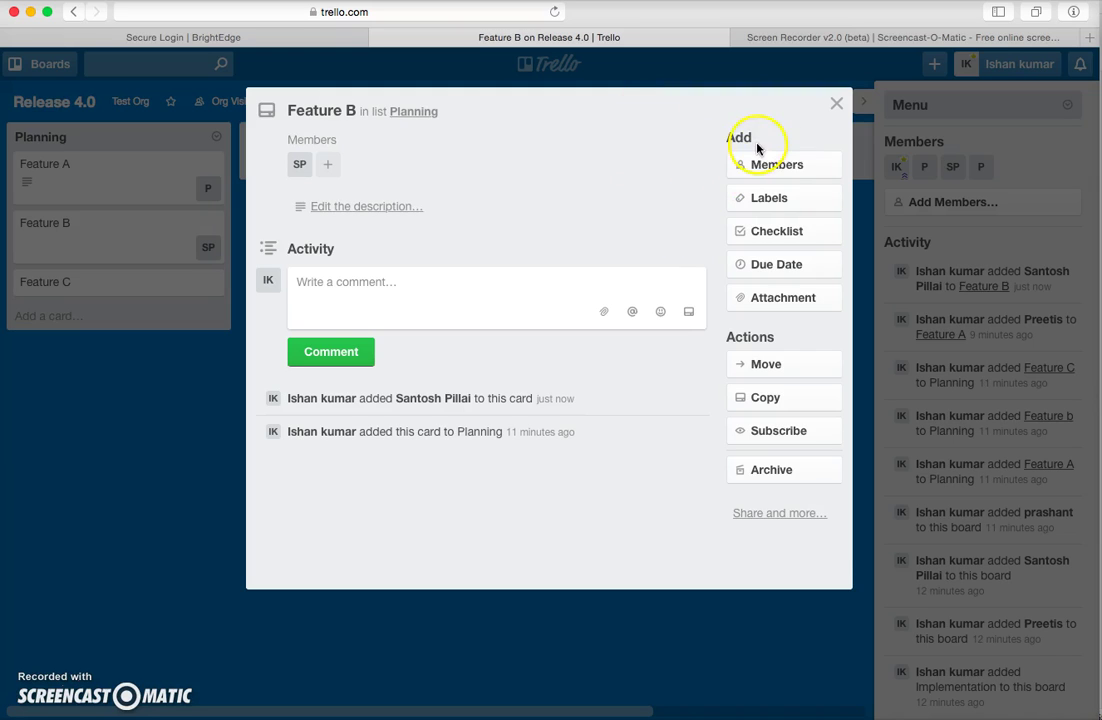
{"action": "left_click", "coordinate": [792, 213]}
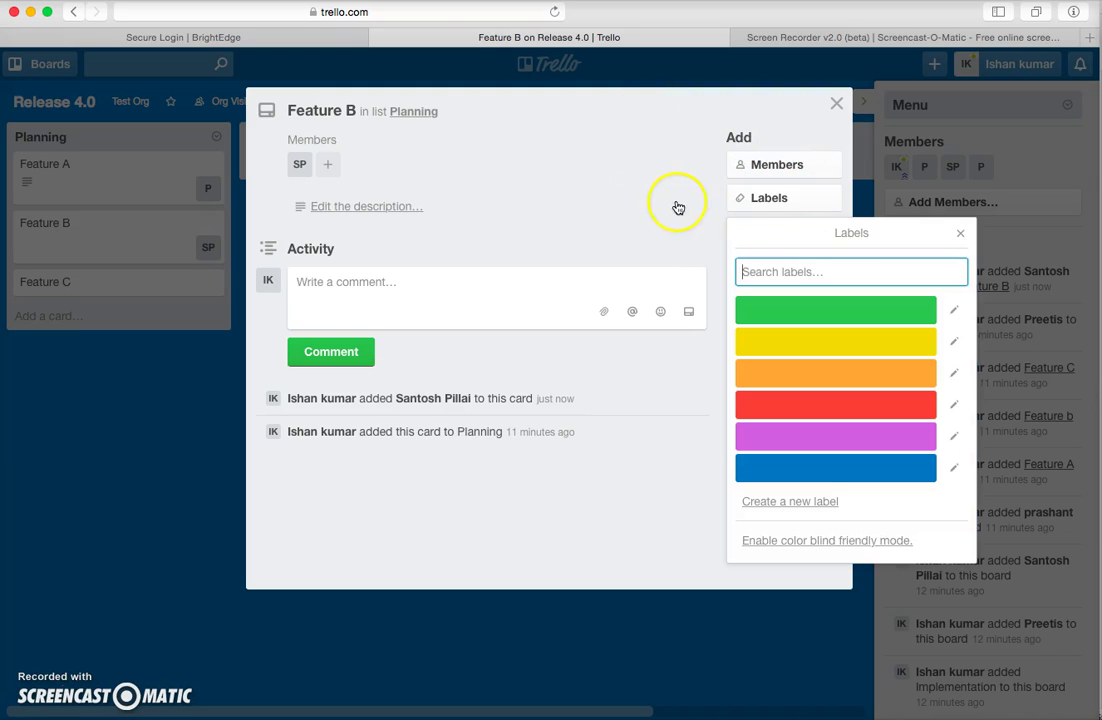
{"action": "left_click", "coordinate": [676, 124]}
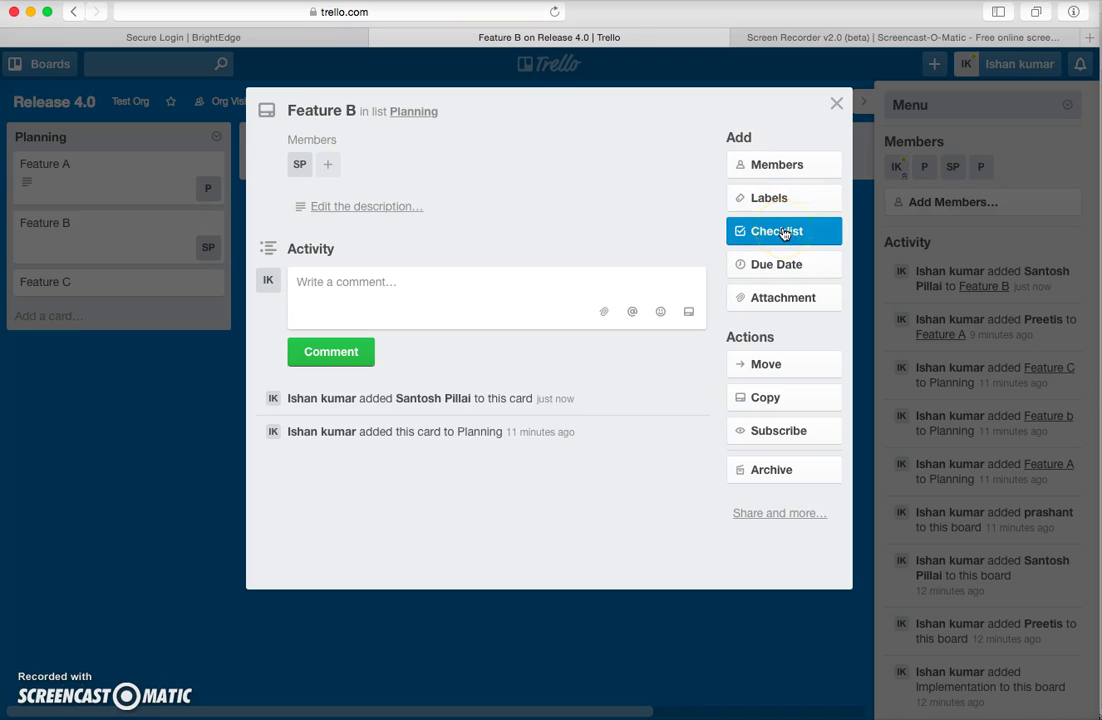
{"action": "left_click", "coordinate": [795, 266]}
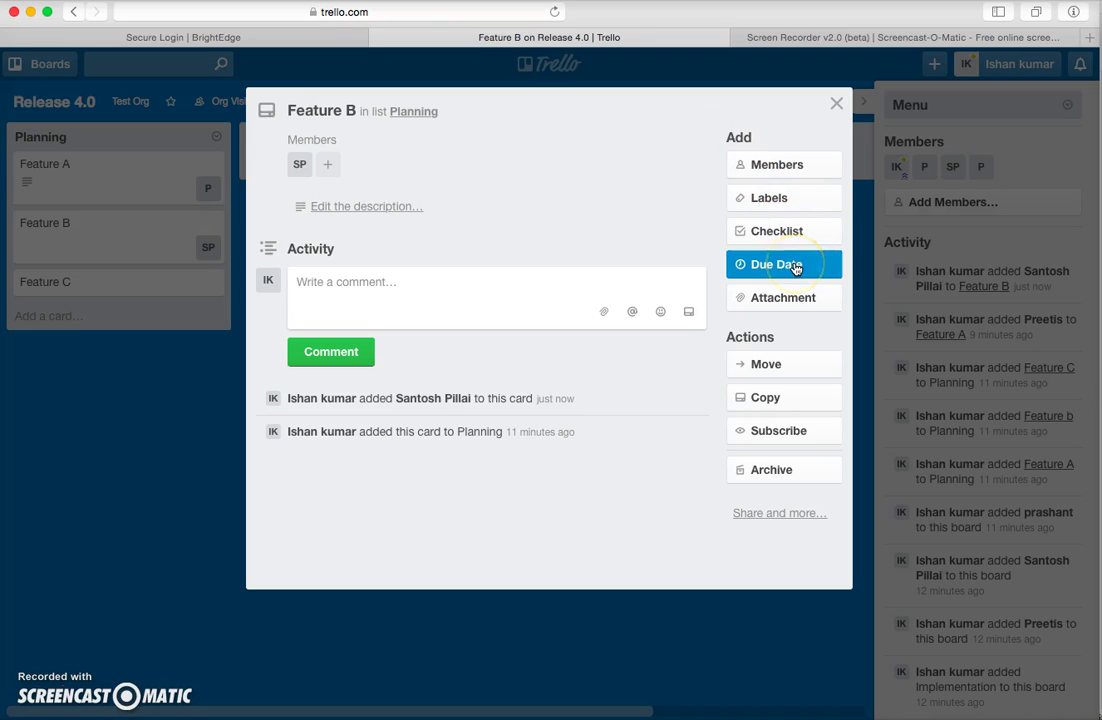
{"action": "left_click", "coordinate": [798, 297]}
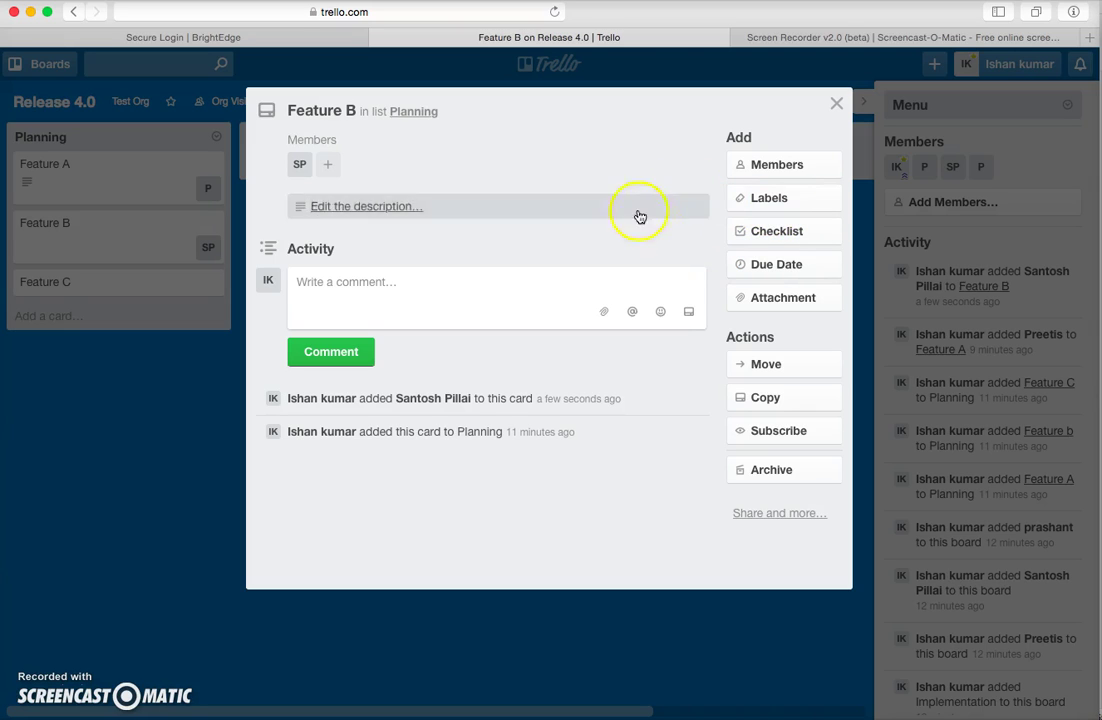
Add a checklist titled "Checklist" to the Feature B card with the items "Highcharts", "DropdownLists" and "Datatable", and close the card.
{"action": "left_click", "coordinate": [762, 233]}
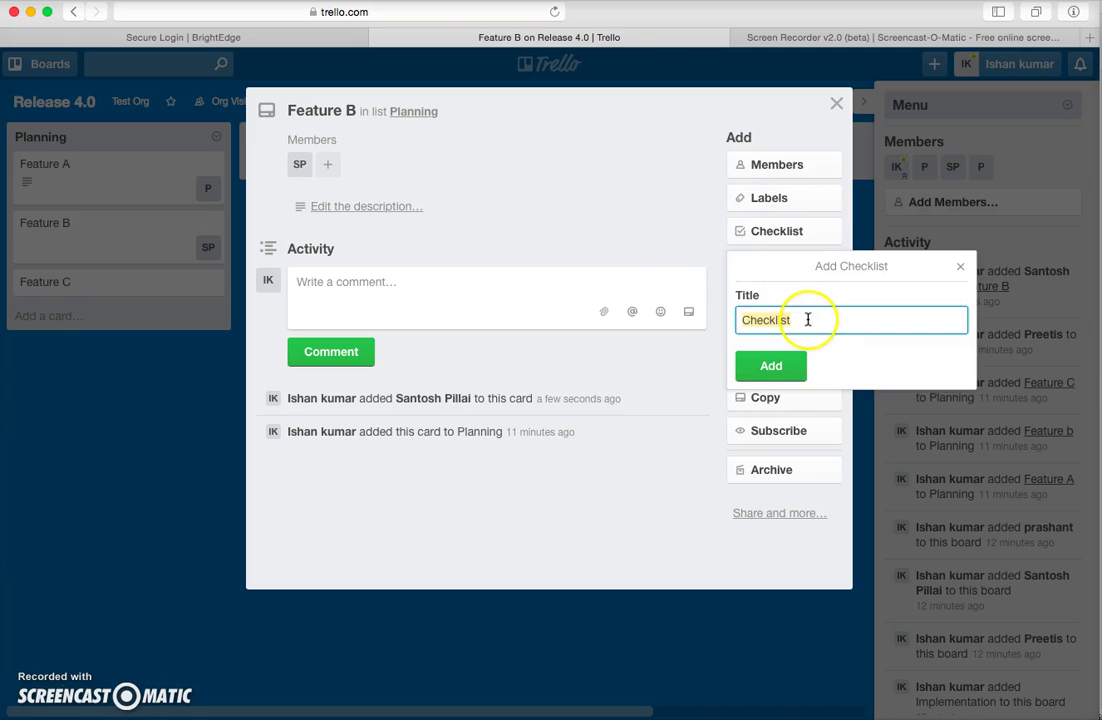
{"action": "left_click", "coordinate": [777, 365]}
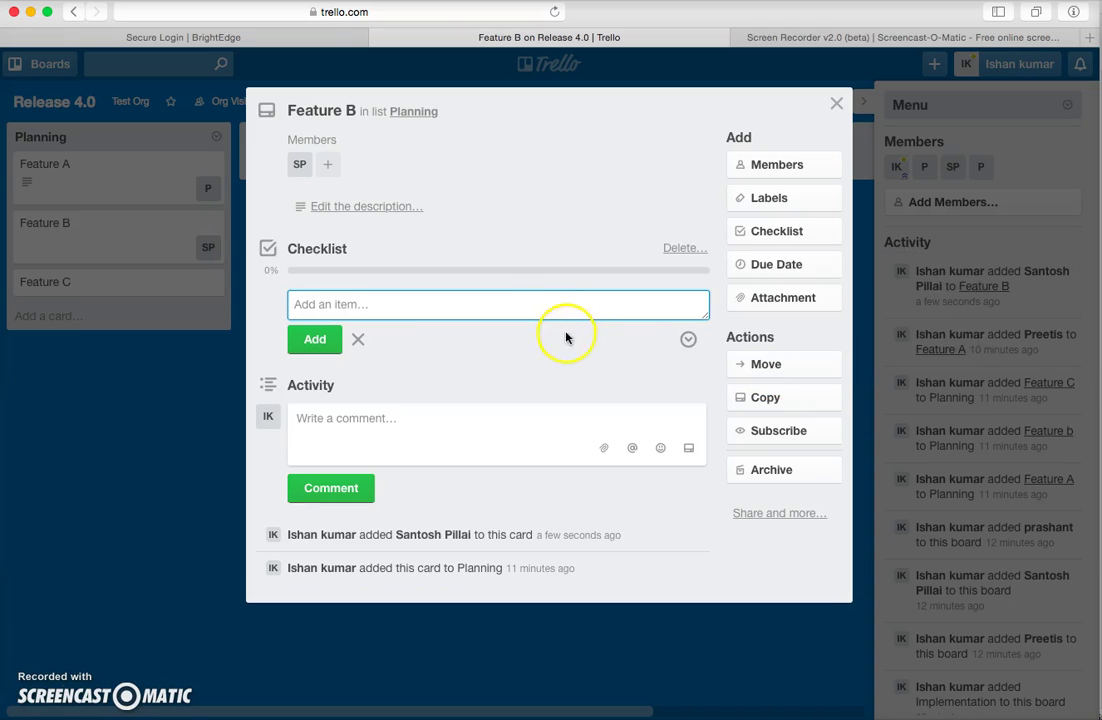
{"action": "type", "text": "Highcharts"}
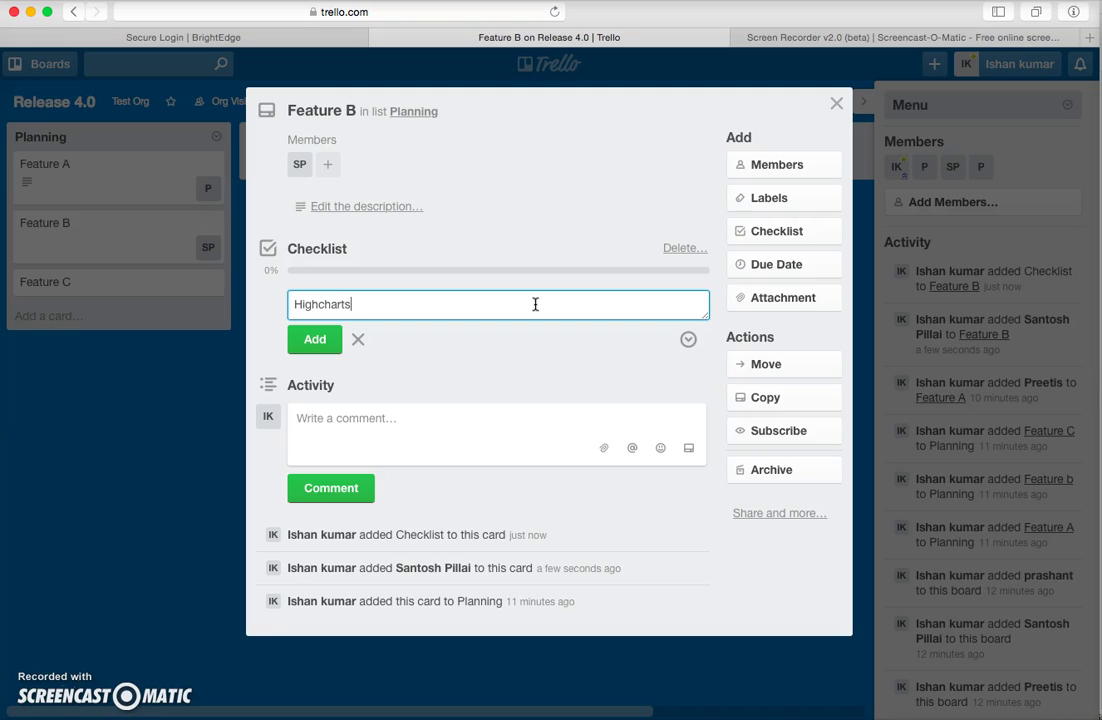
{"action": "key", "text": "Return"}
{"action": "type", "text": "DropdownLists"}
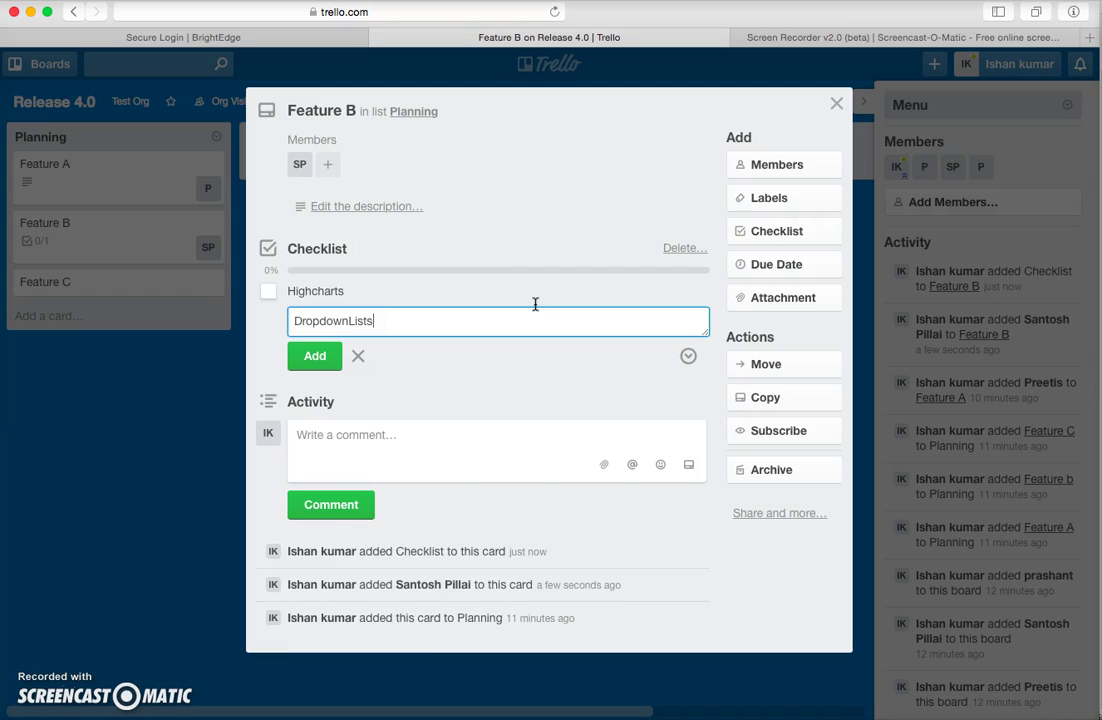
{"action": "key", "text": "Return"}
{"action": "type", "text": "Datatab"}
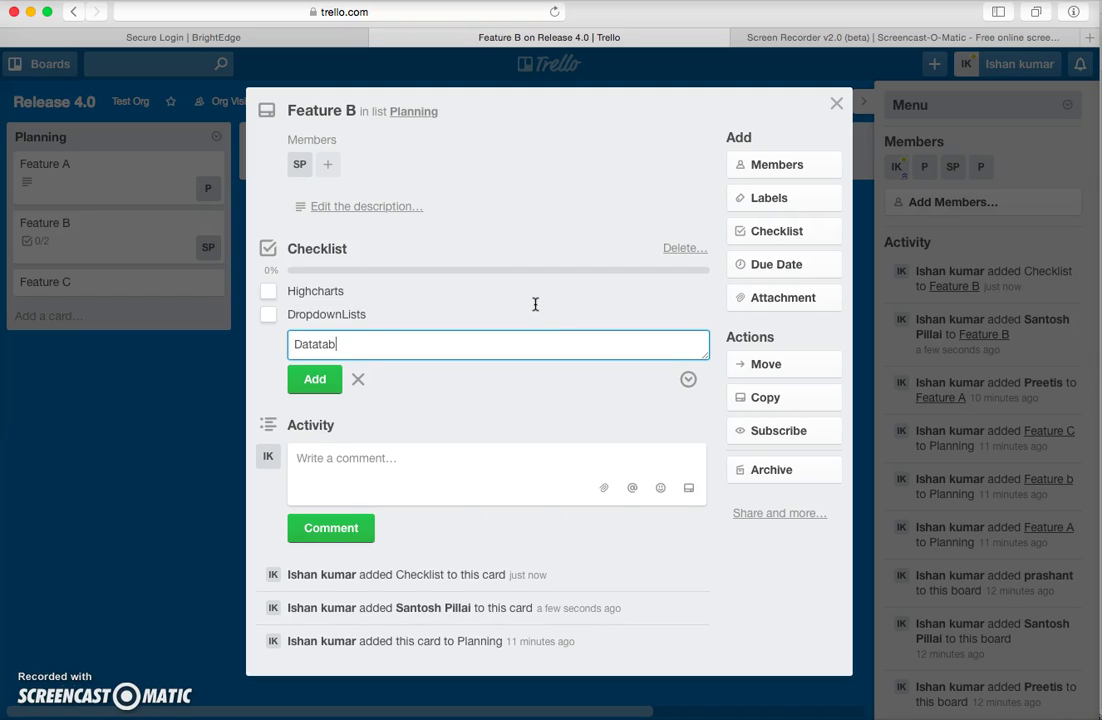
{"action": "type", "text": "le"}
{"action": "left_click", "coordinate": [318, 380]}
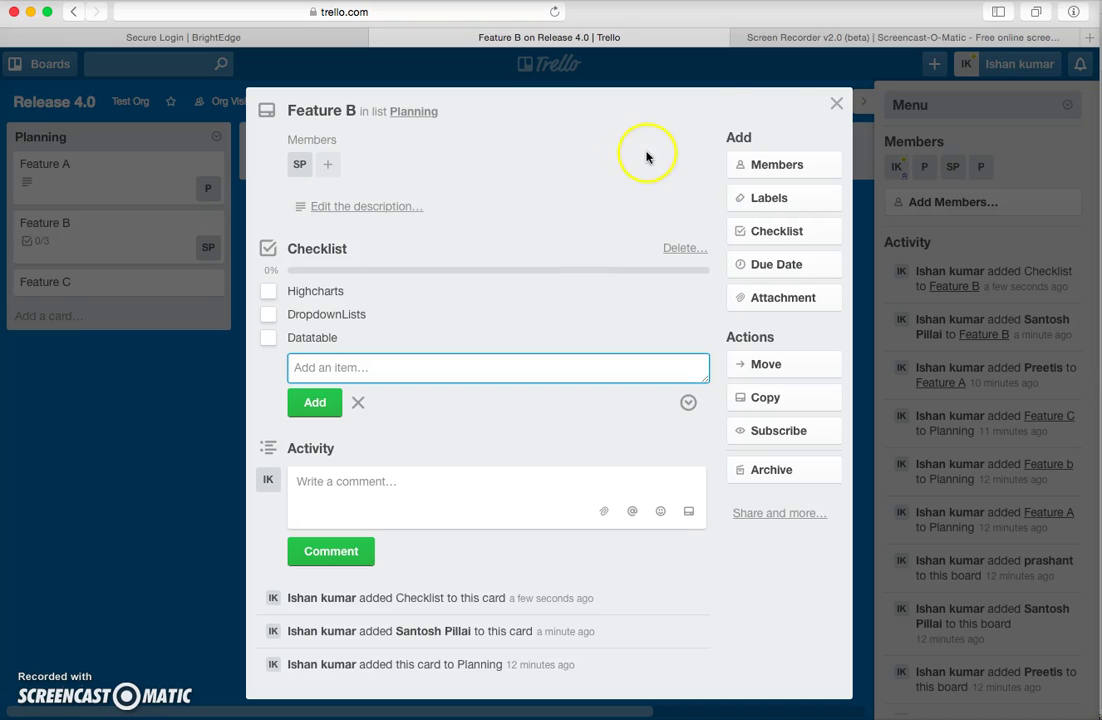
{"action": "left_click", "coordinate": [829, 110]}
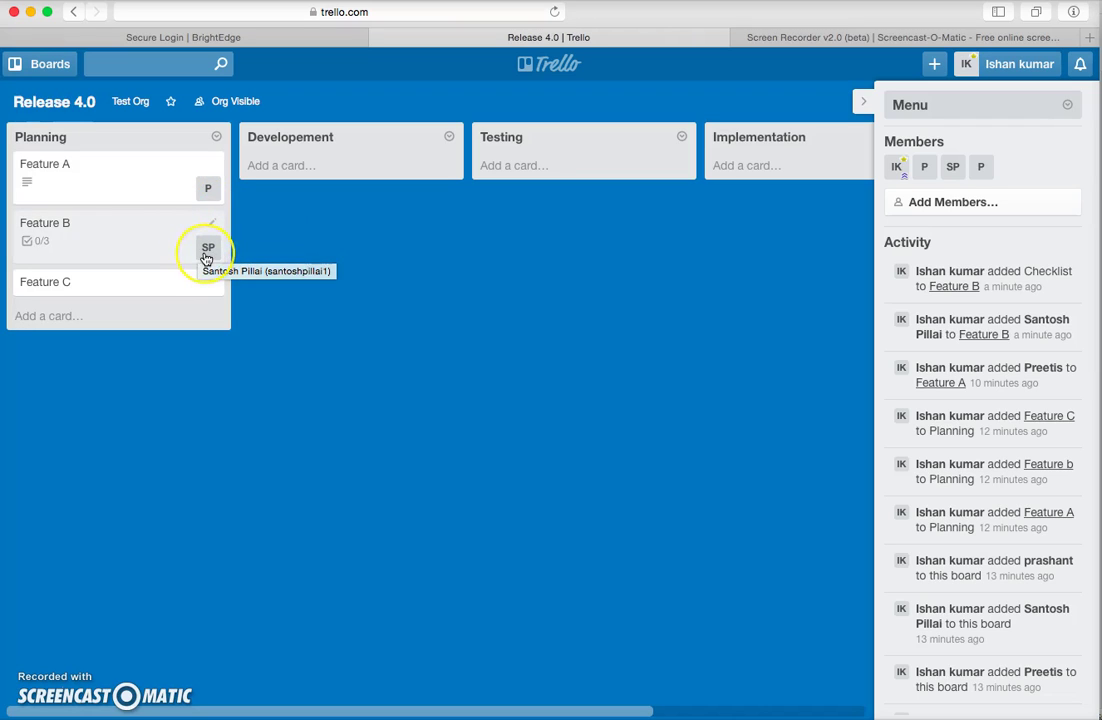
Open the Feature A card to review its description and assigned member, and close it.
{"action": "left_click", "coordinate": [152, 253]}
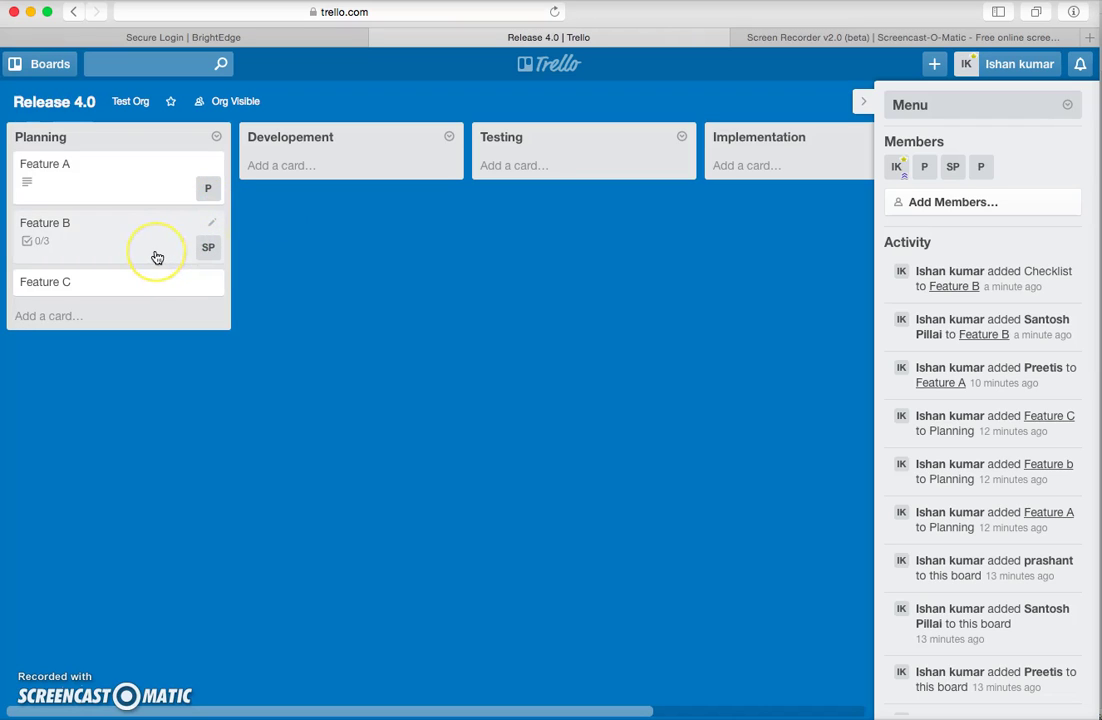
{"action": "left_click", "coordinate": [47, 187]}
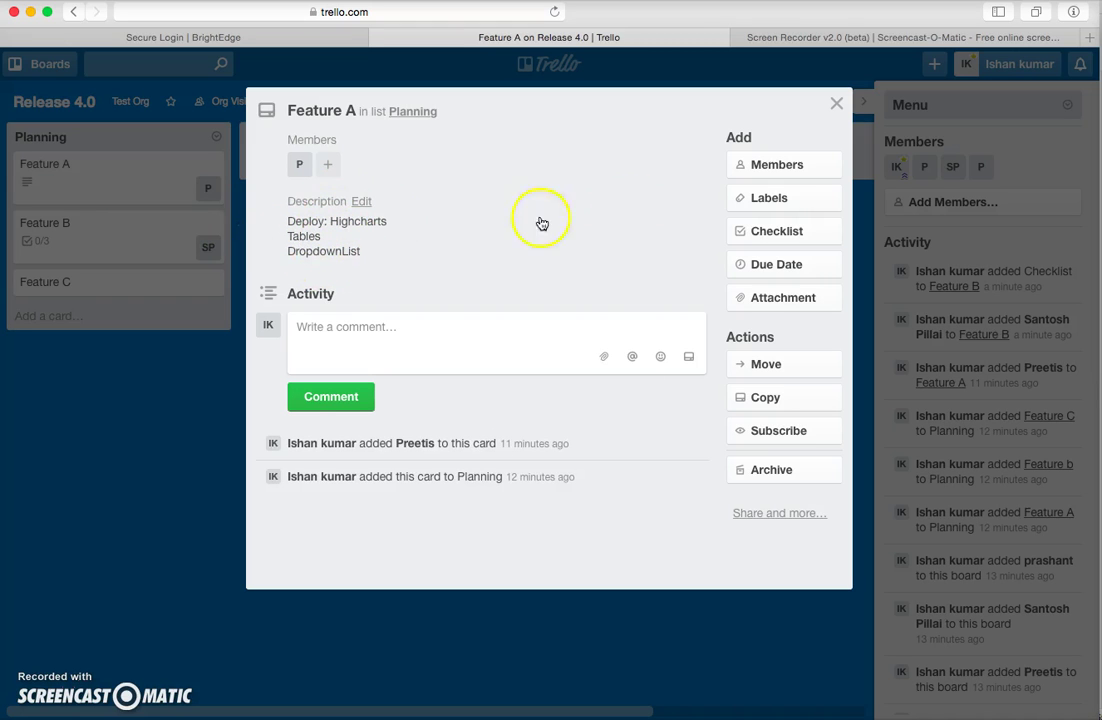
{"action": "left_click", "coordinate": [836, 104]}
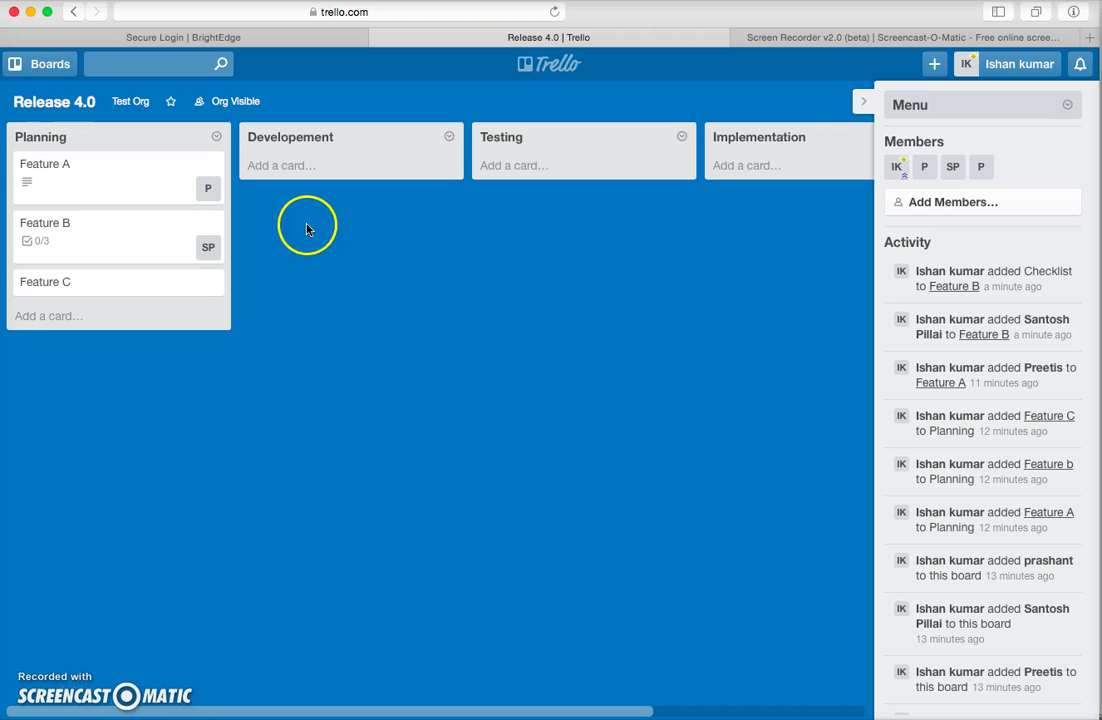
Mark the Highcharts, DropdownLists and Datatable items complete in the Feature B card's checklist and close the card.
{"action": "left_click", "coordinate": [42, 244]}
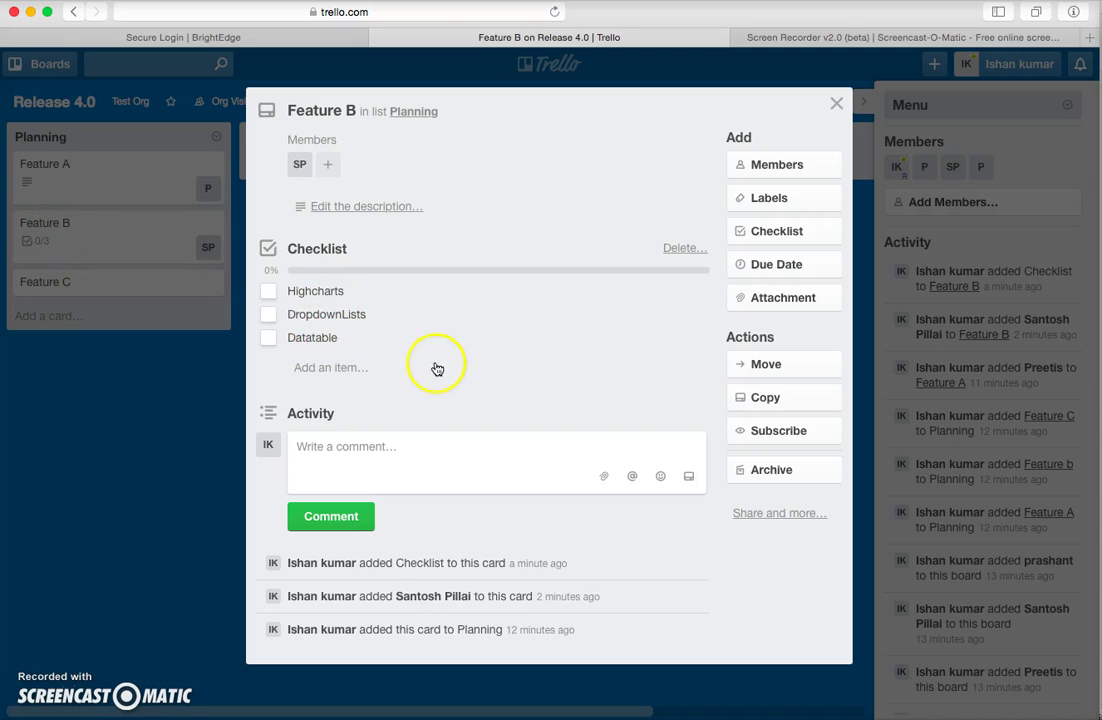
{"action": "left_click", "coordinate": [268, 291]}
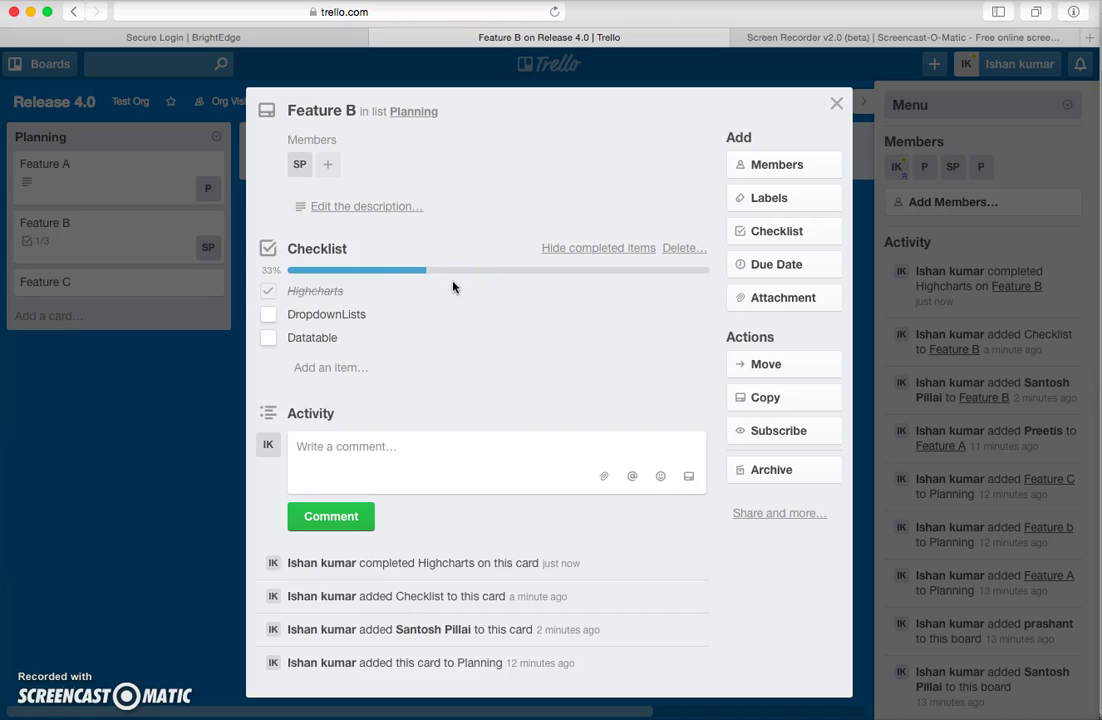
{"action": "left_click", "coordinate": [449, 344]}
{"action": "left_click", "coordinate": [268, 316]}
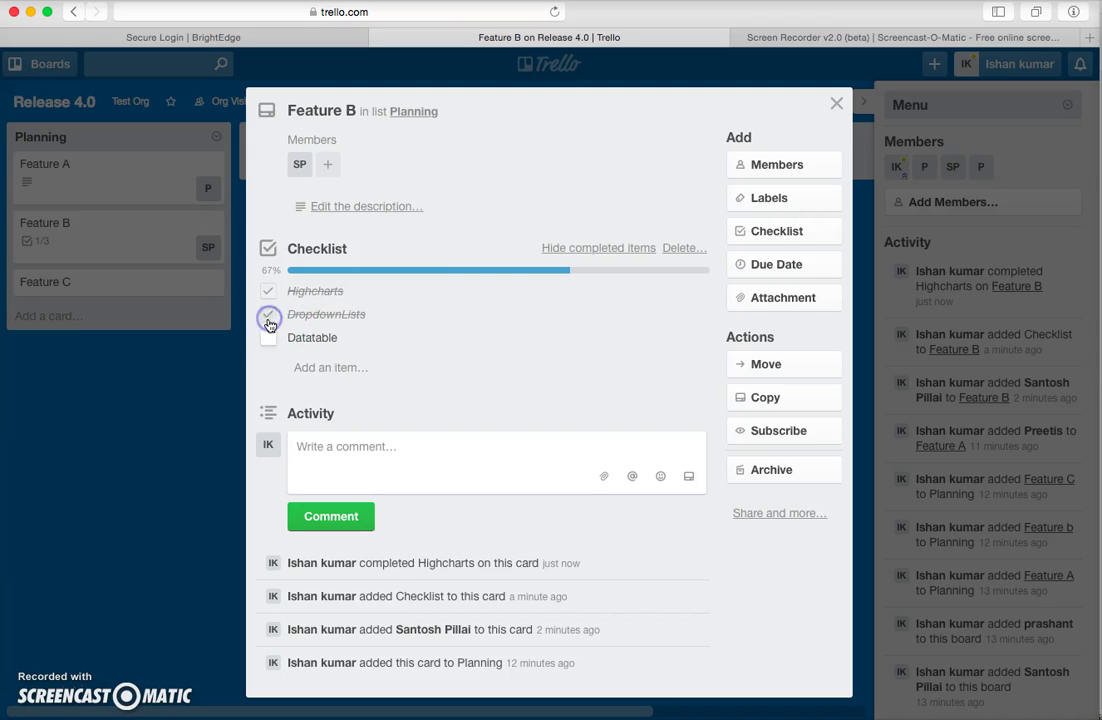
{"action": "left_click", "coordinate": [268, 338]}
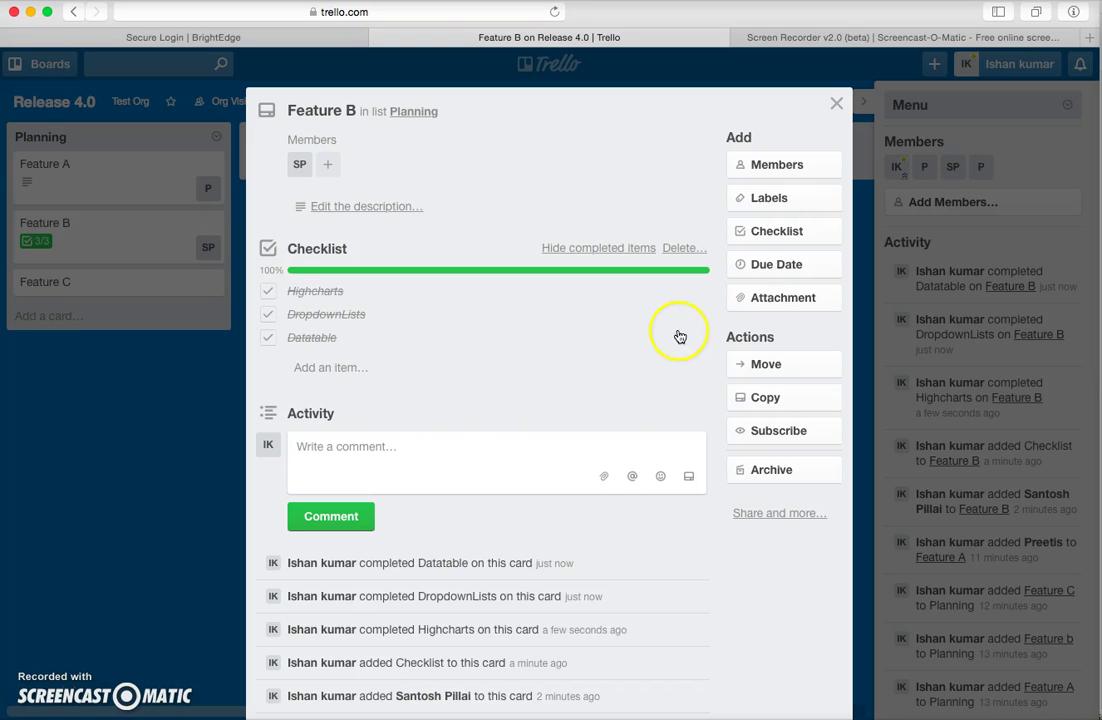
{"action": "left_click", "coordinate": [835, 105]}
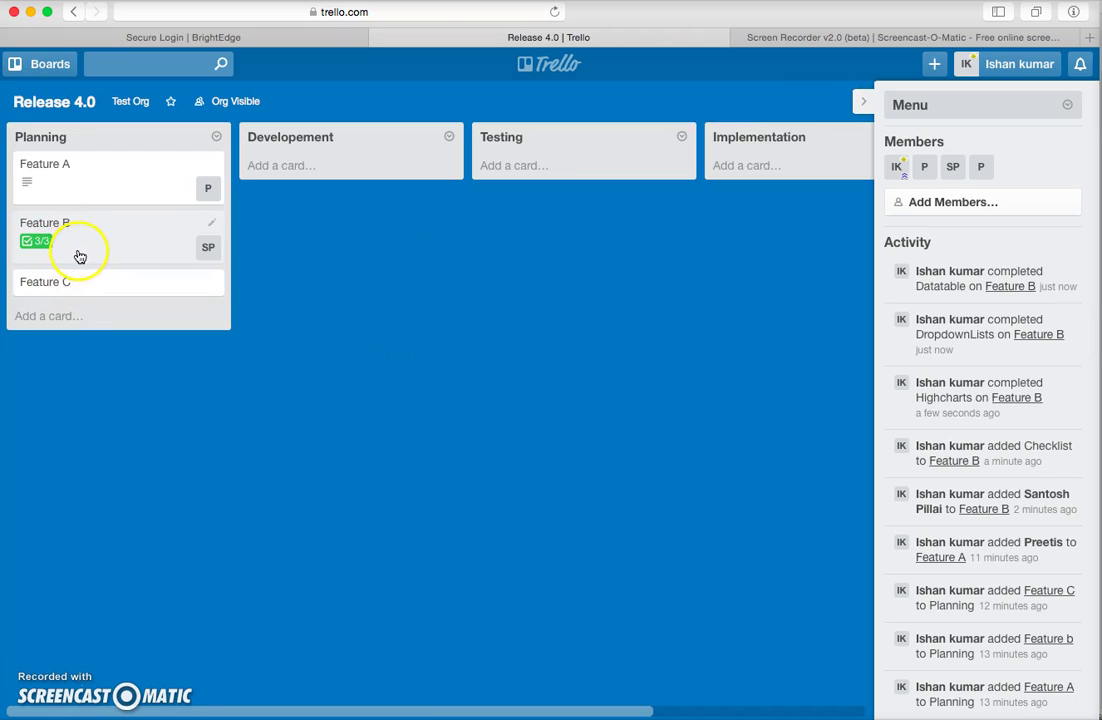
Add the "UI/UX" and "Integration Testing" labels to the Feature B card and close it.
{"action": "left_click", "coordinate": [132, 257]}
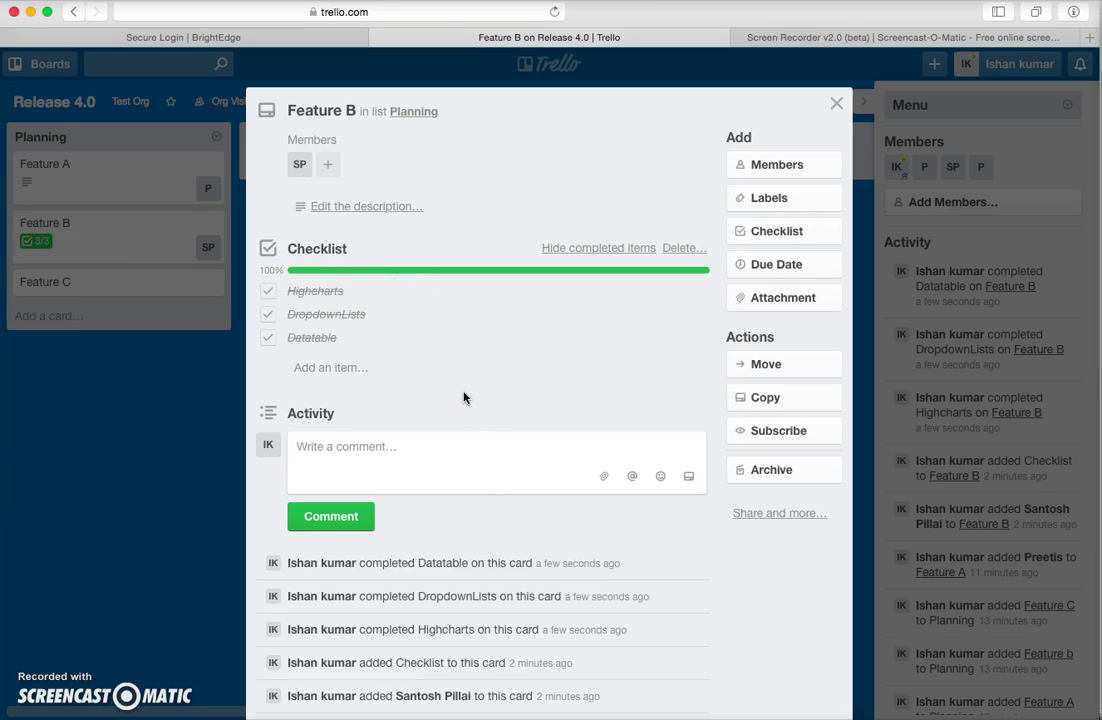
{"action": "left_click", "coordinate": [180, 241]}
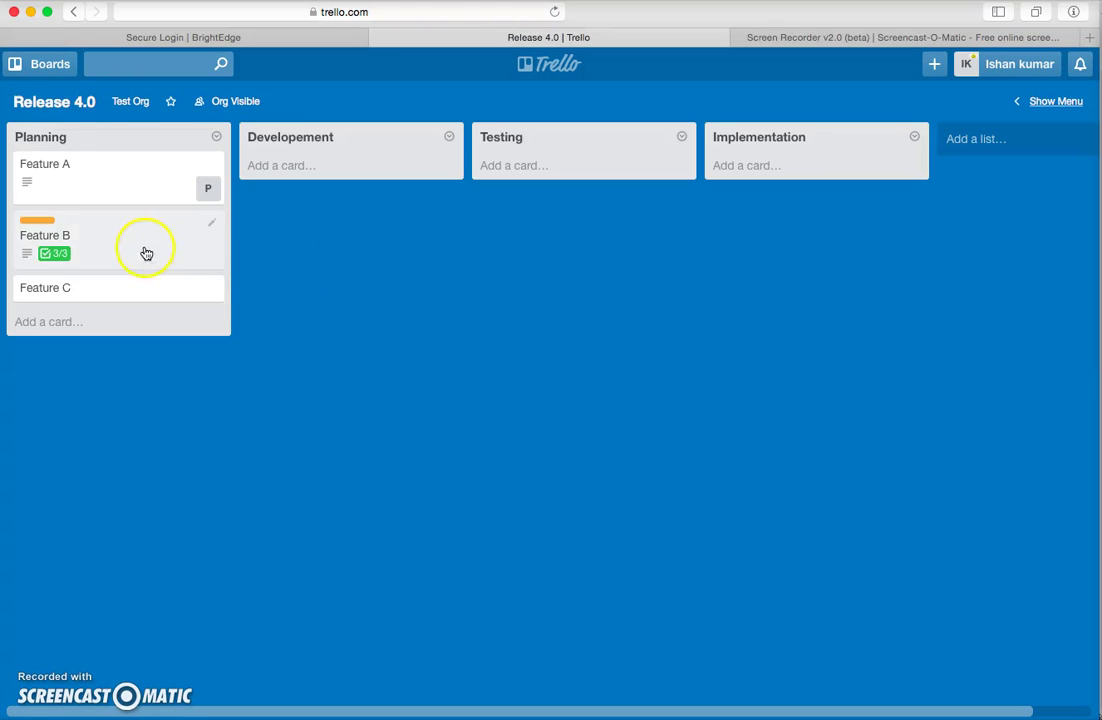
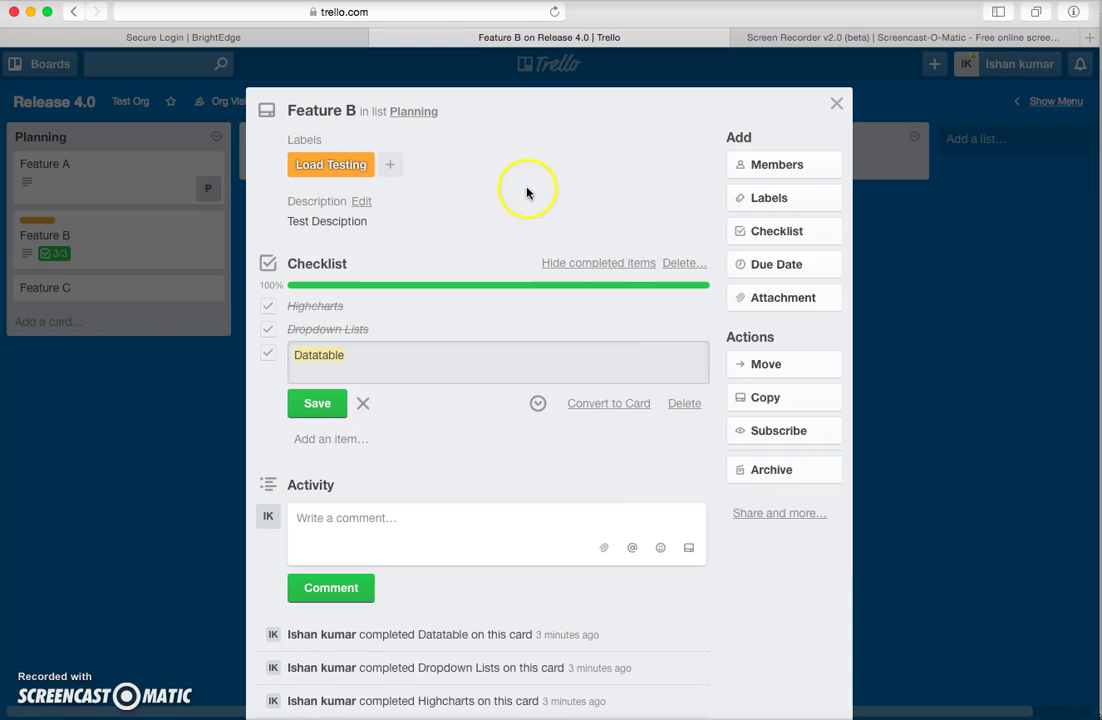
{"action": "left_click", "coordinate": [488, 122]}
{"action": "left_click", "coordinate": [390, 164]}
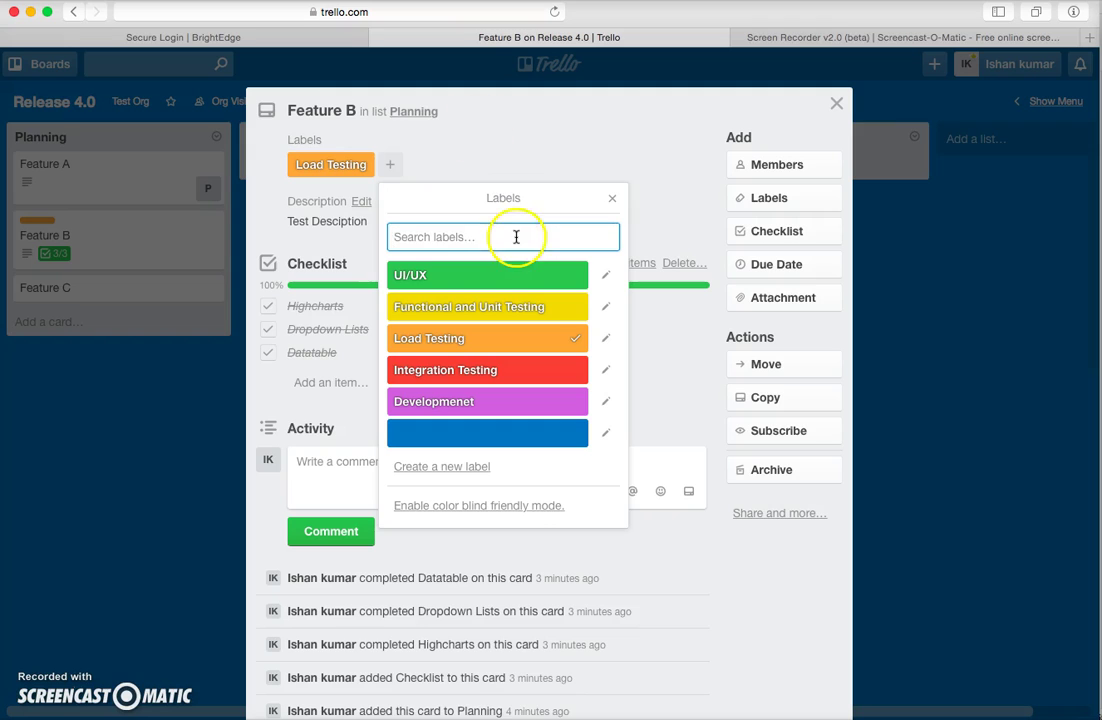
{"action": "left_click", "coordinate": [510, 287]}
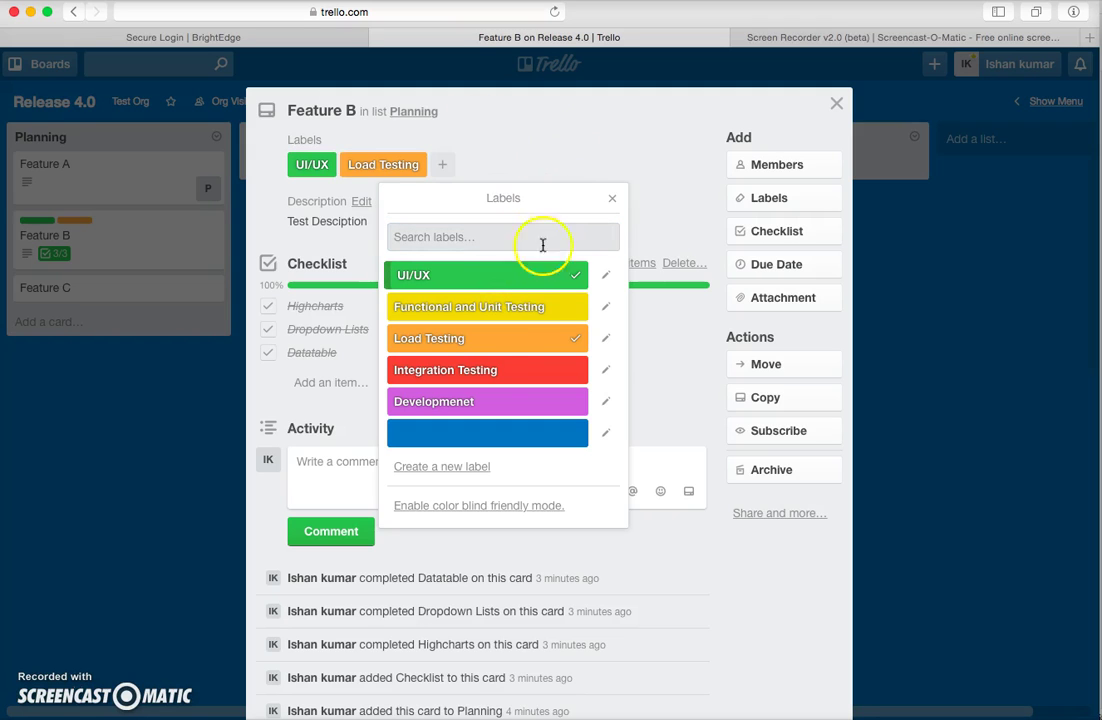
{"action": "left_click", "coordinate": [485, 369]}
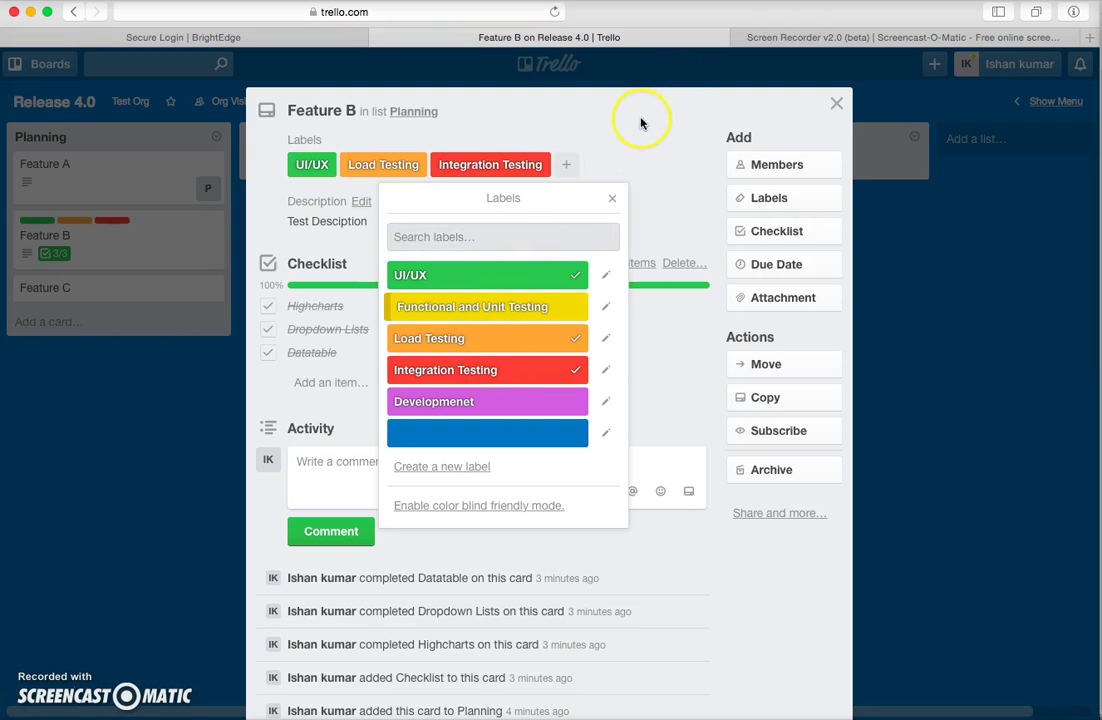
{"action": "left_click", "coordinate": [641, 121]}
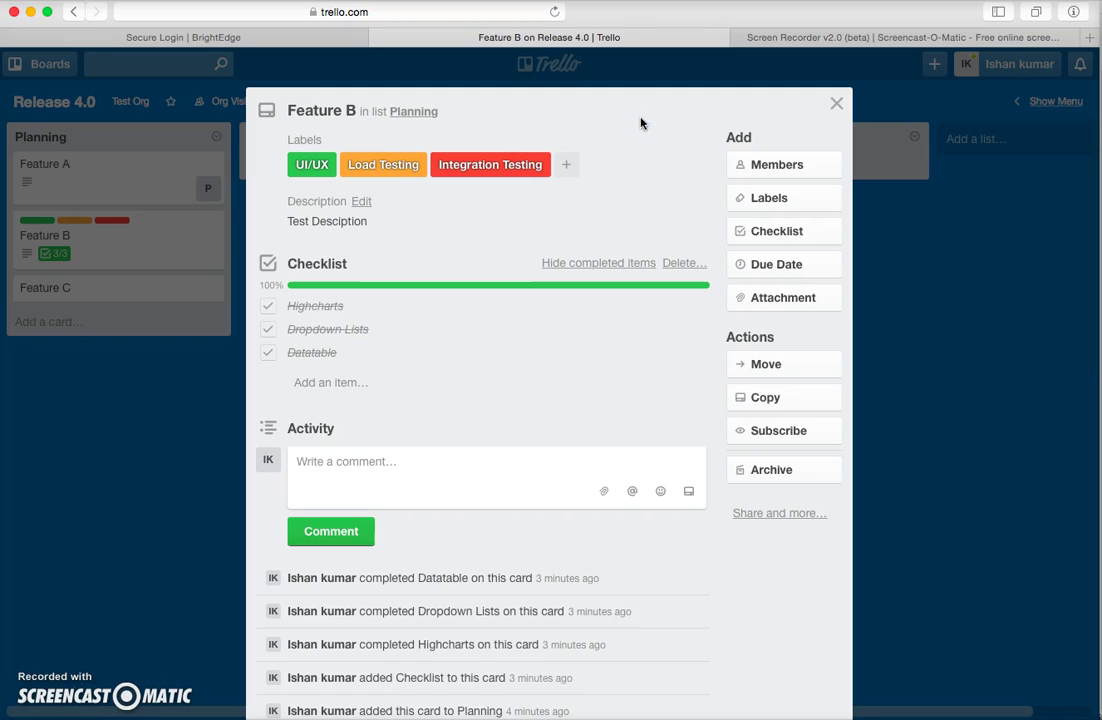
{"action": "left_click", "coordinate": [836, 104]}
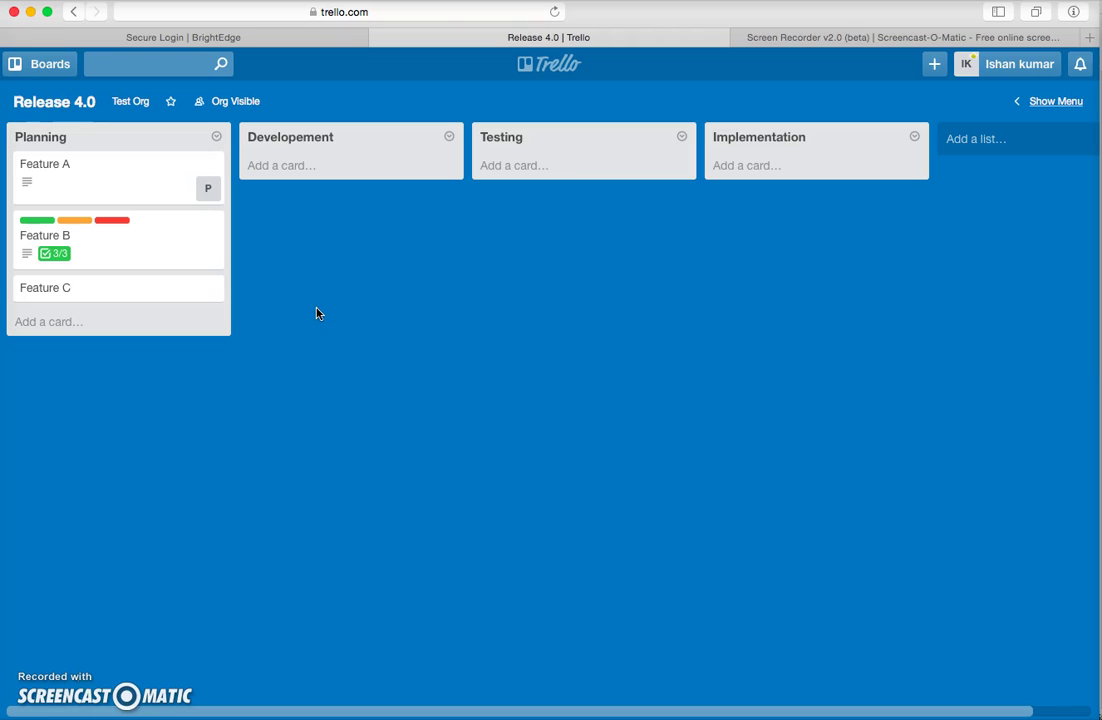
Review the label names defined for the Release 4.0 board and hide the board menu.
{"action": "left_click", "coordinate": [1030, 104]}
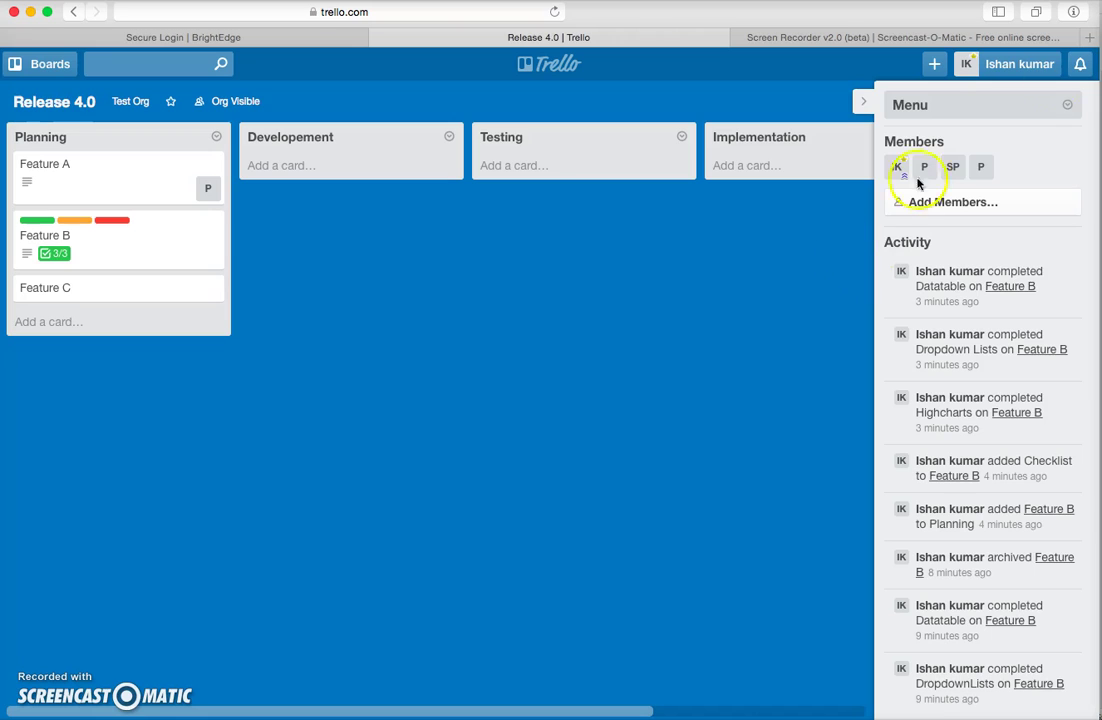
{"action": "left_click", "coordinate": [1070, 108]}
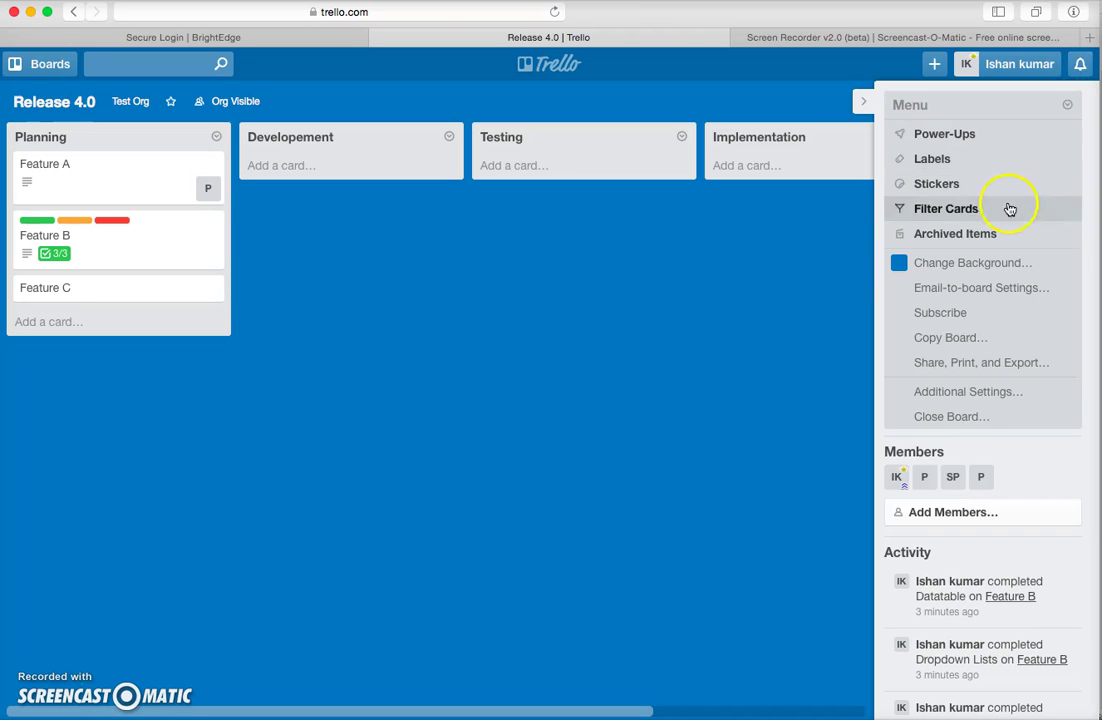
{"action": "left_click", "coordinate": [968, 168]}
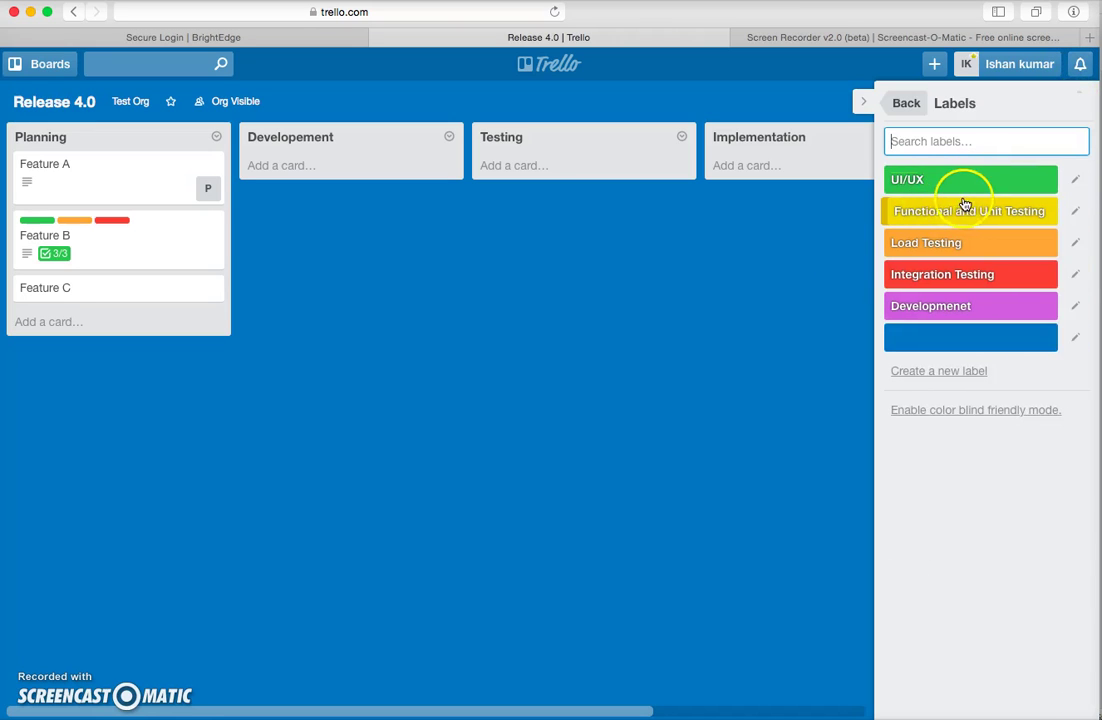
{"action": "left_click", "coordinate": [924, 306]}
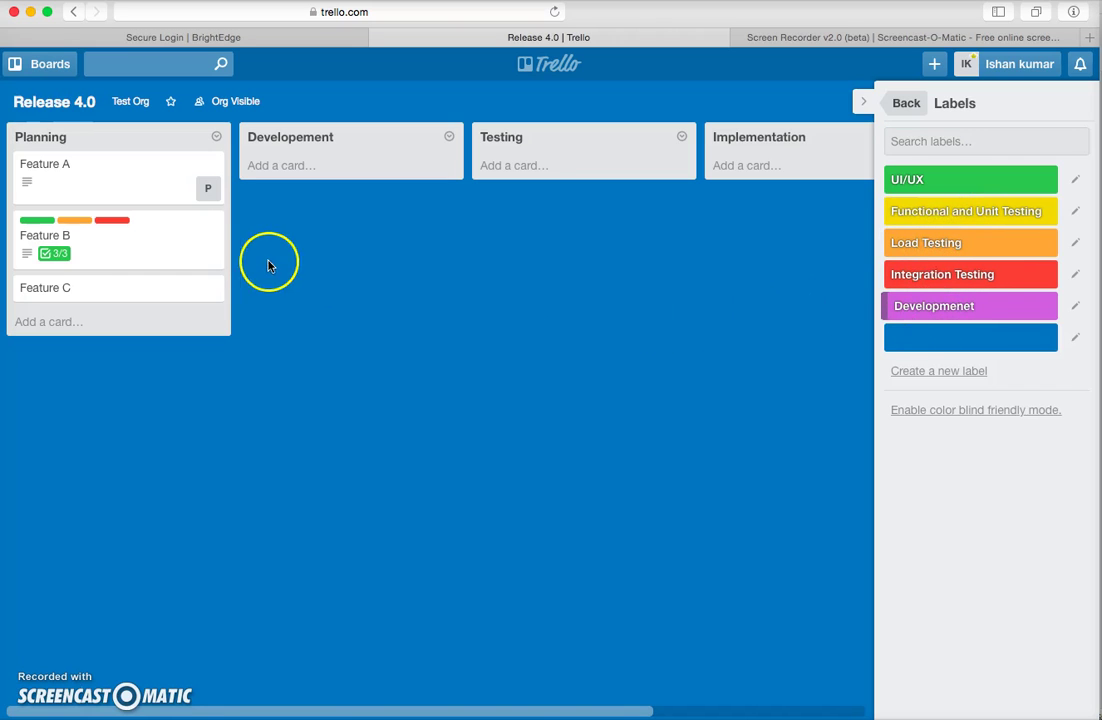
{"action": "left_click", "coordinate": [864, 101]}
Set the Feature B card's due date to 6/27/2015 at 12:00 PM and close the card.
{"action": "left_click", "coordinate": [174, 248]}
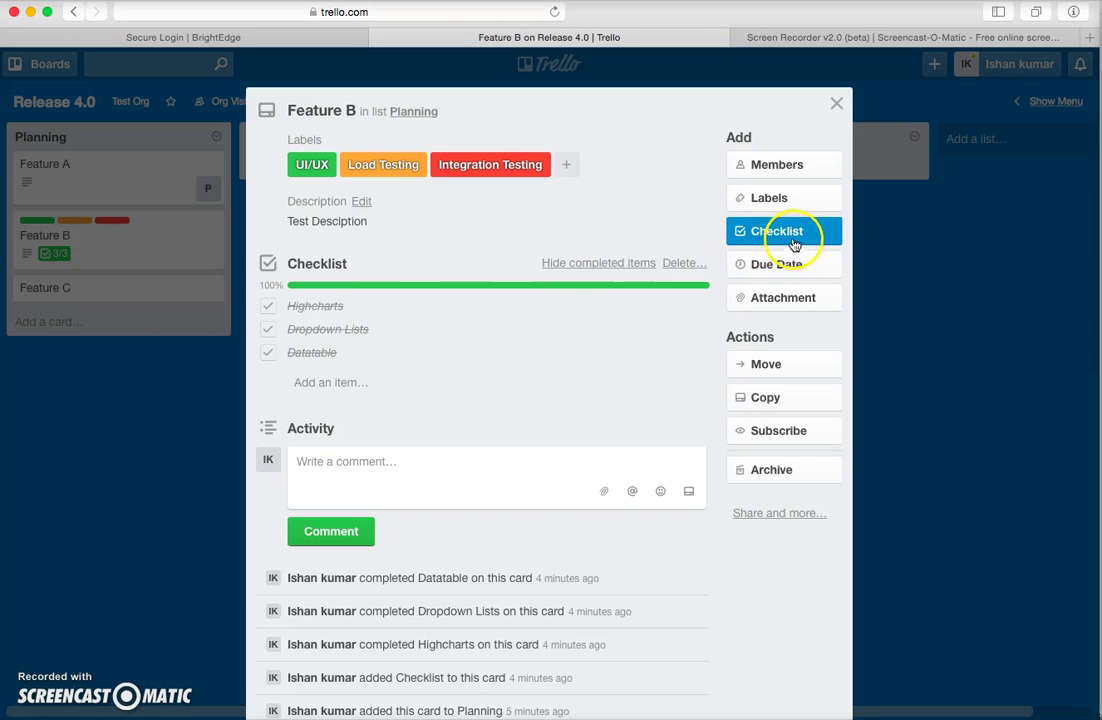
{"action": "left_click", "coordinate": [809, 275]}
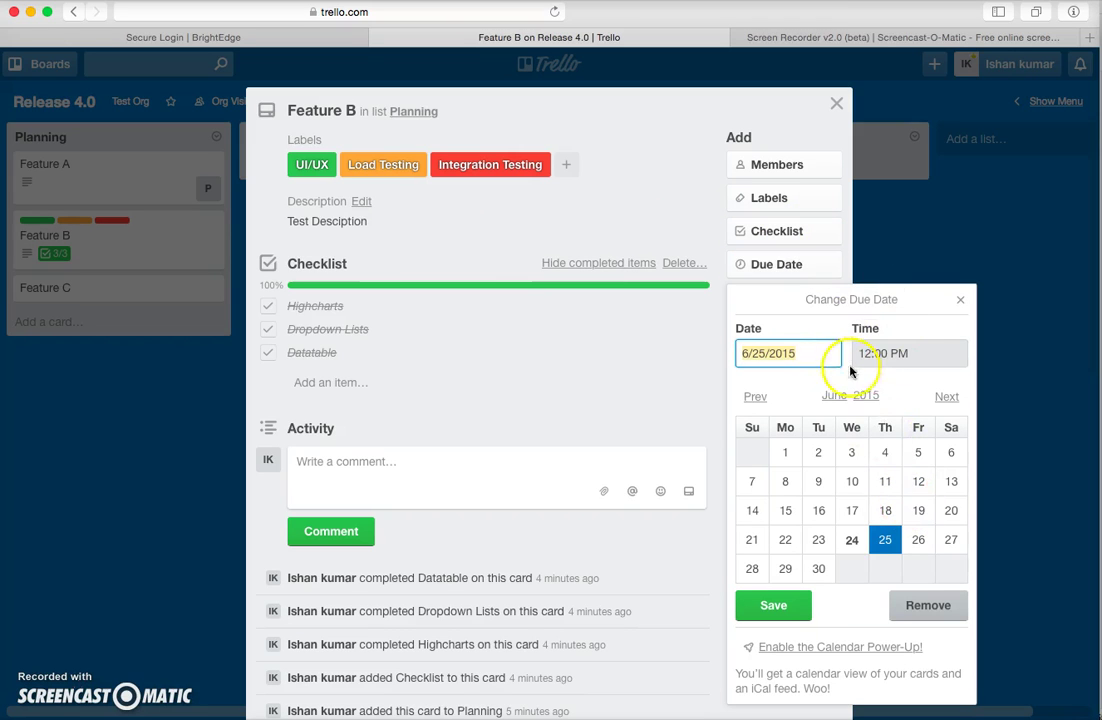
{"action": "left_click", "coordinate": [912, 548]}
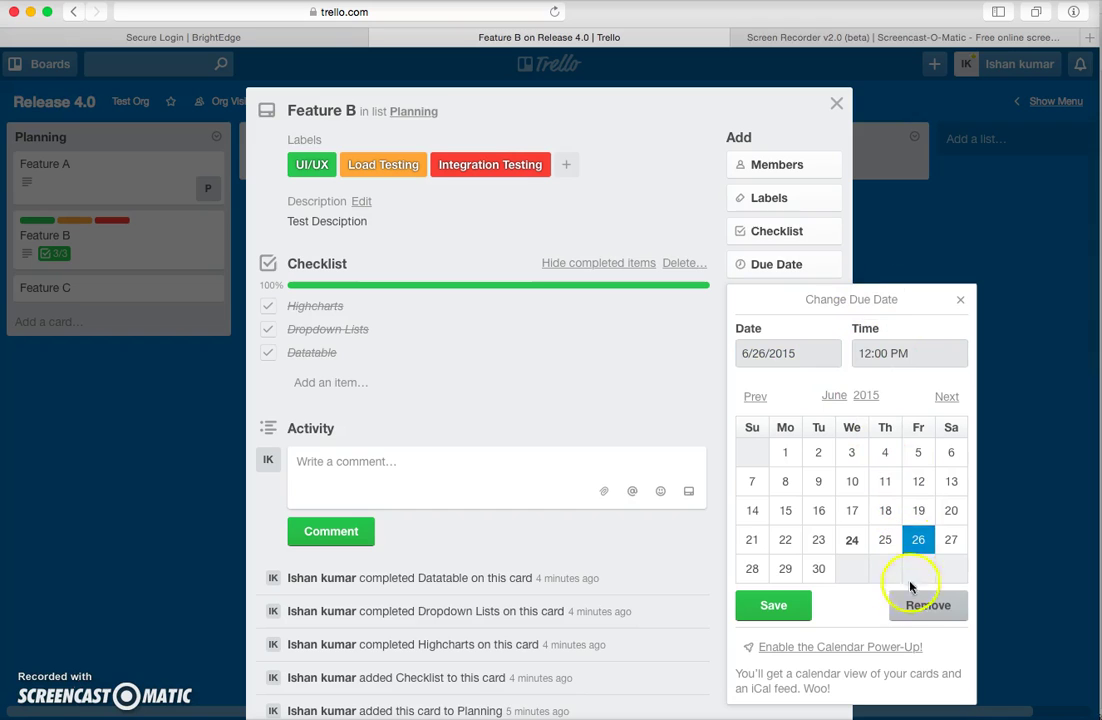
{"action": "left_click", "coordinate": [953, 543]}
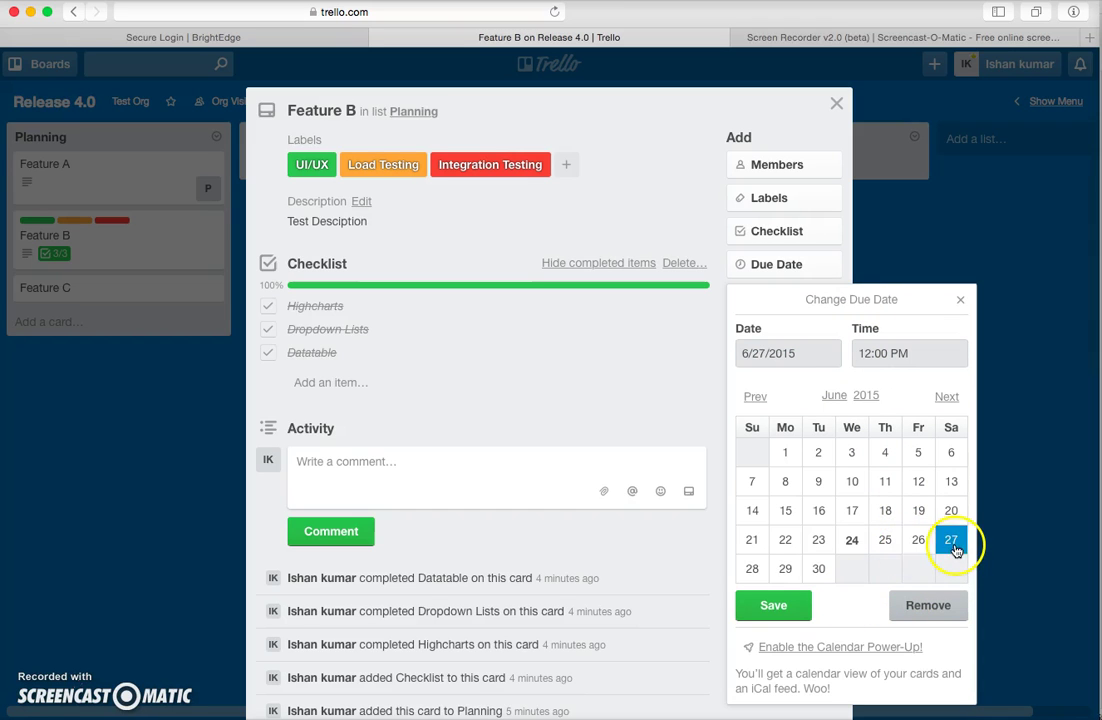
{"action": "left_click", "coordinate": [789, 601]}
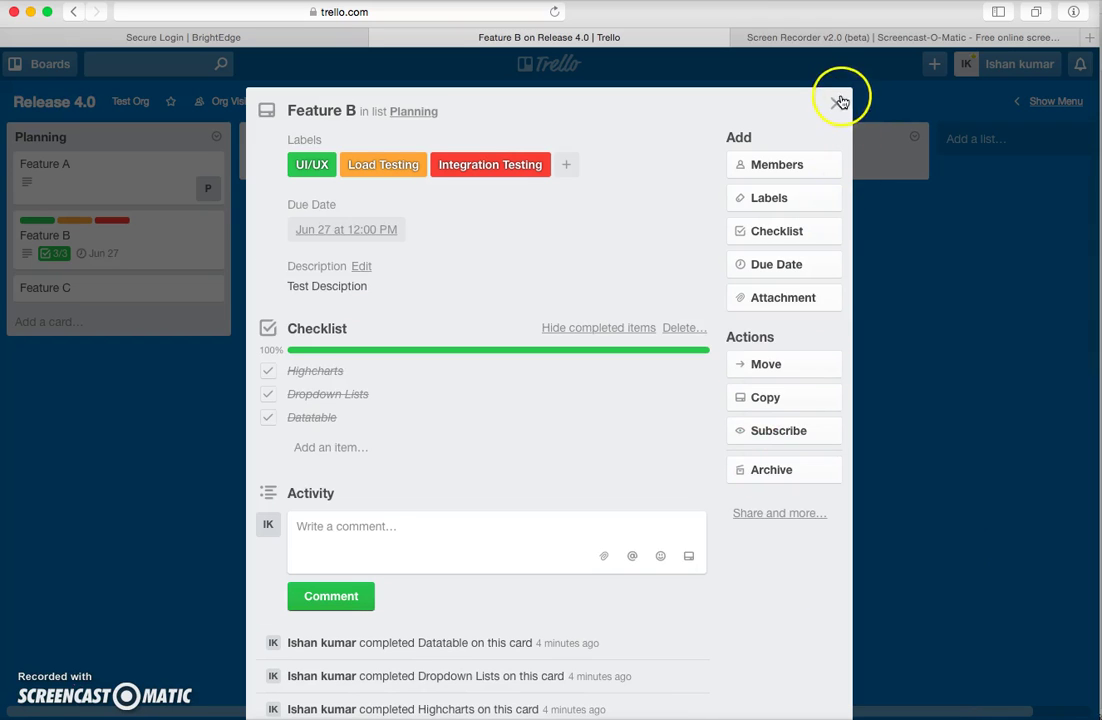
{"action": "left_click", "coordinate": [836, 103]}
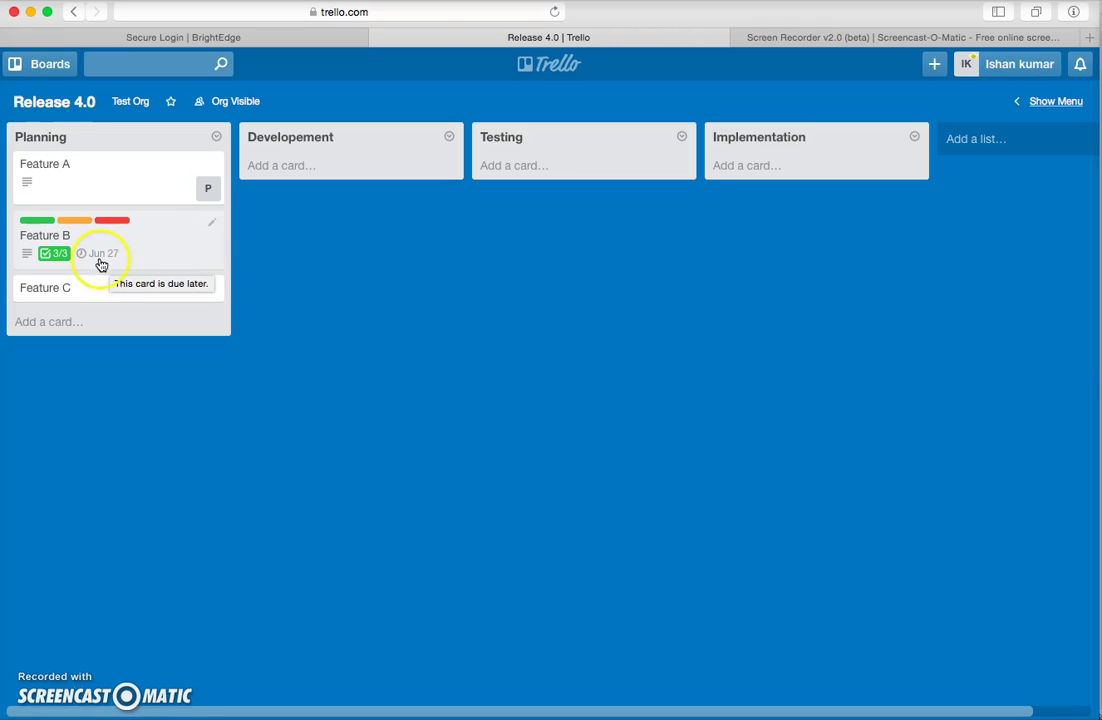
Attach images.jpg from the computer's TestAuto folder on the Desktop to the Feature B card.
{"action": "left_click", "coordinate": [158, 250]}
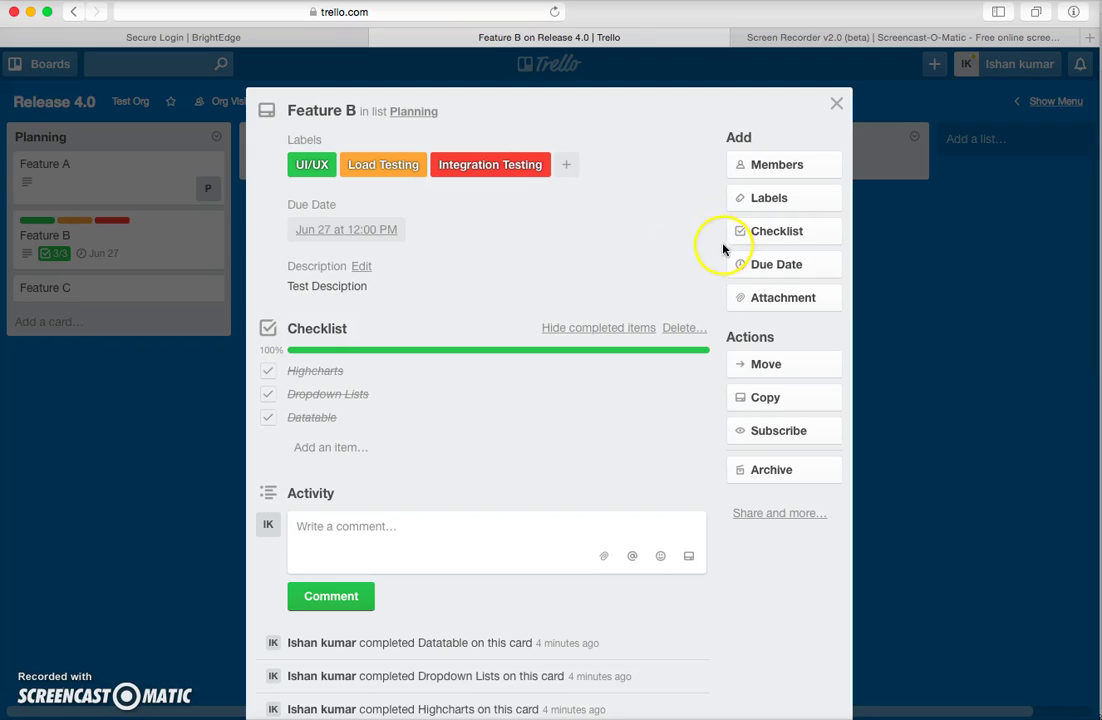
{"action": "left_click", "coordinate": [795, 303]}
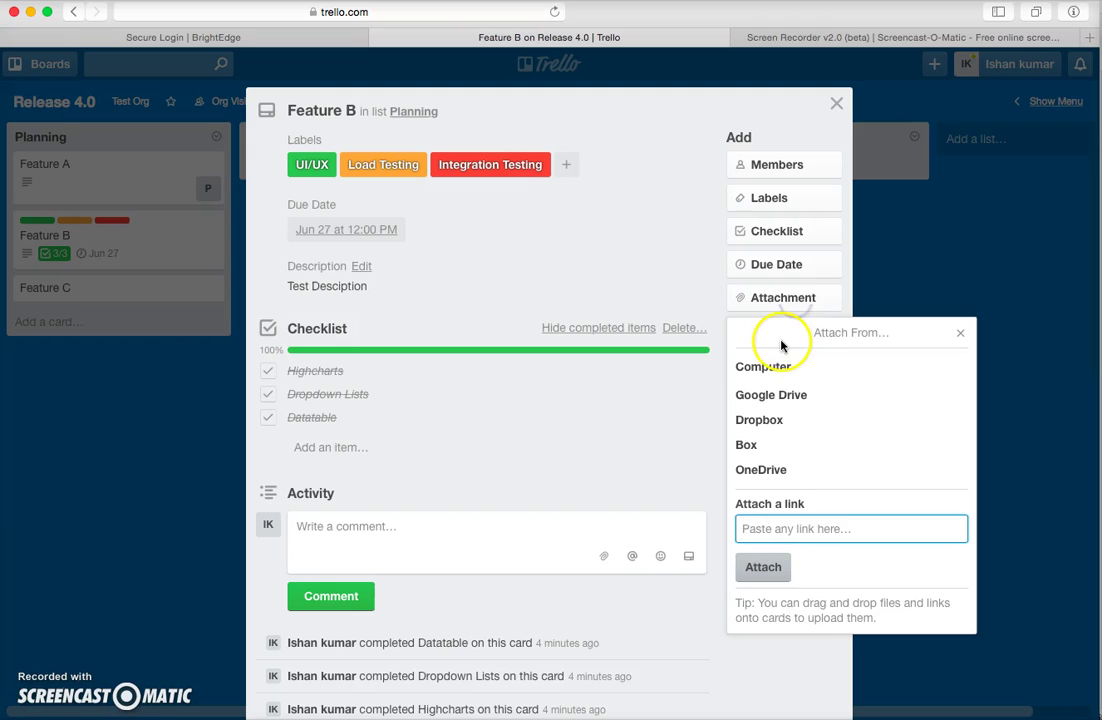
{"action": "left_click", "coordinate": [748, 572]}
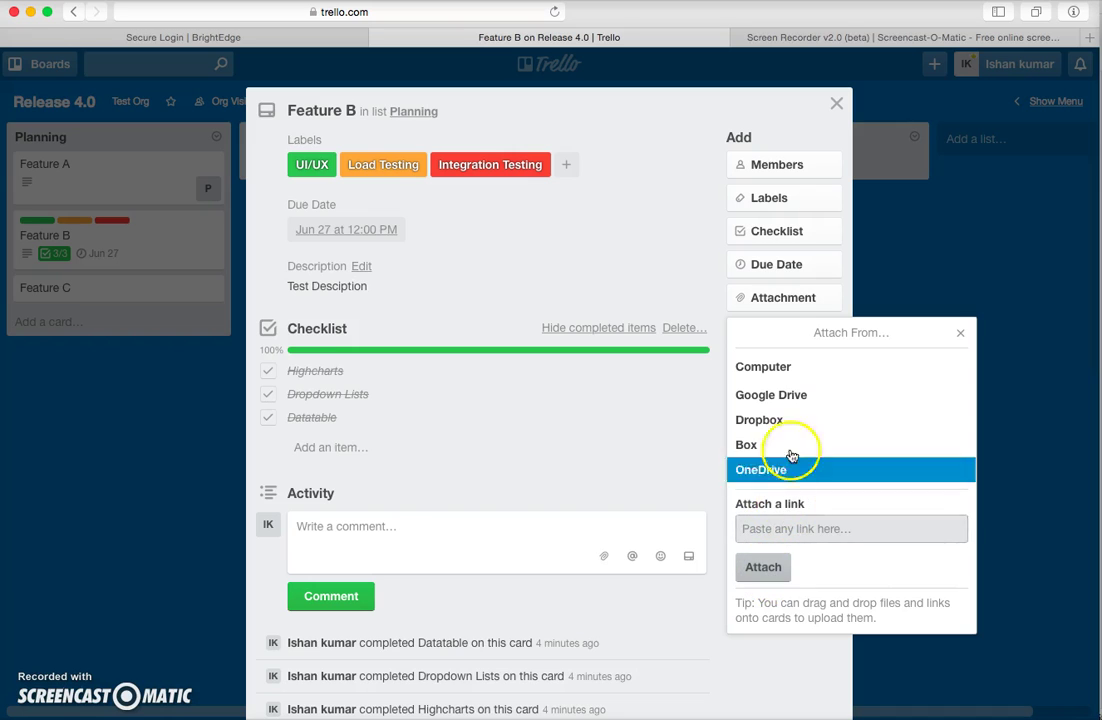
{"action": "left_click", "coordinate": [764, 370]}
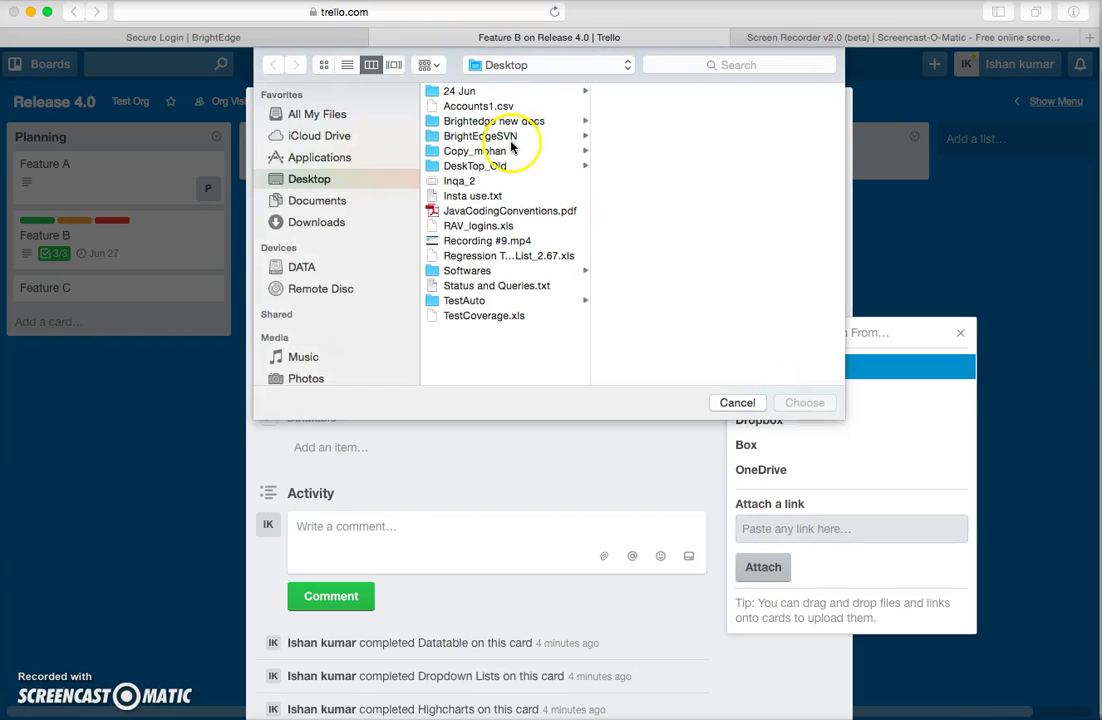
{"action": "left_click", "coordinate": [476, 304]}
{"action": "left_click", "coordinate": [642, 152]}
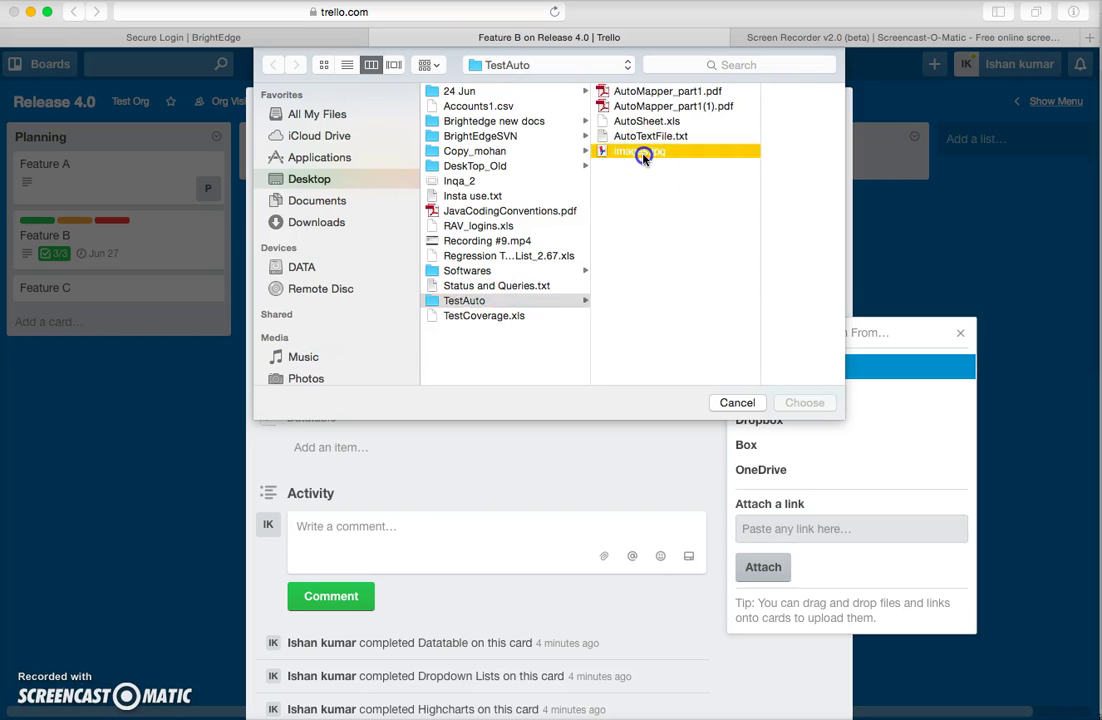
{"action": "left_click", "coordinate": [805, 404]}
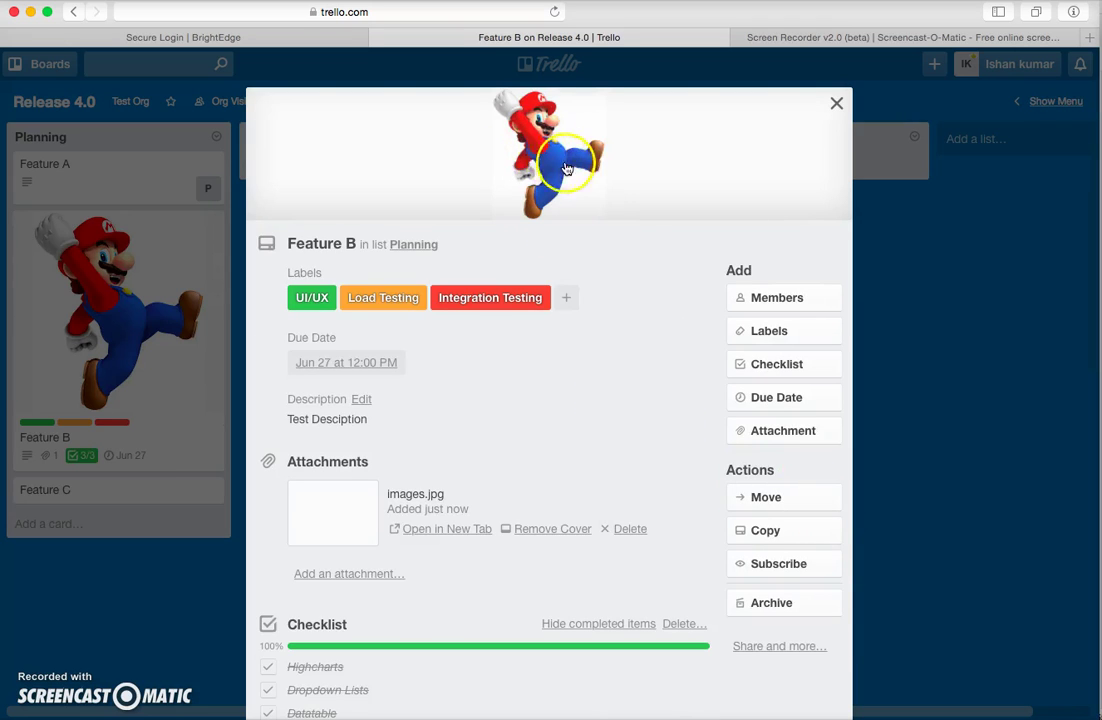
{"action": "left_click", "coordinate": [836, 103]}
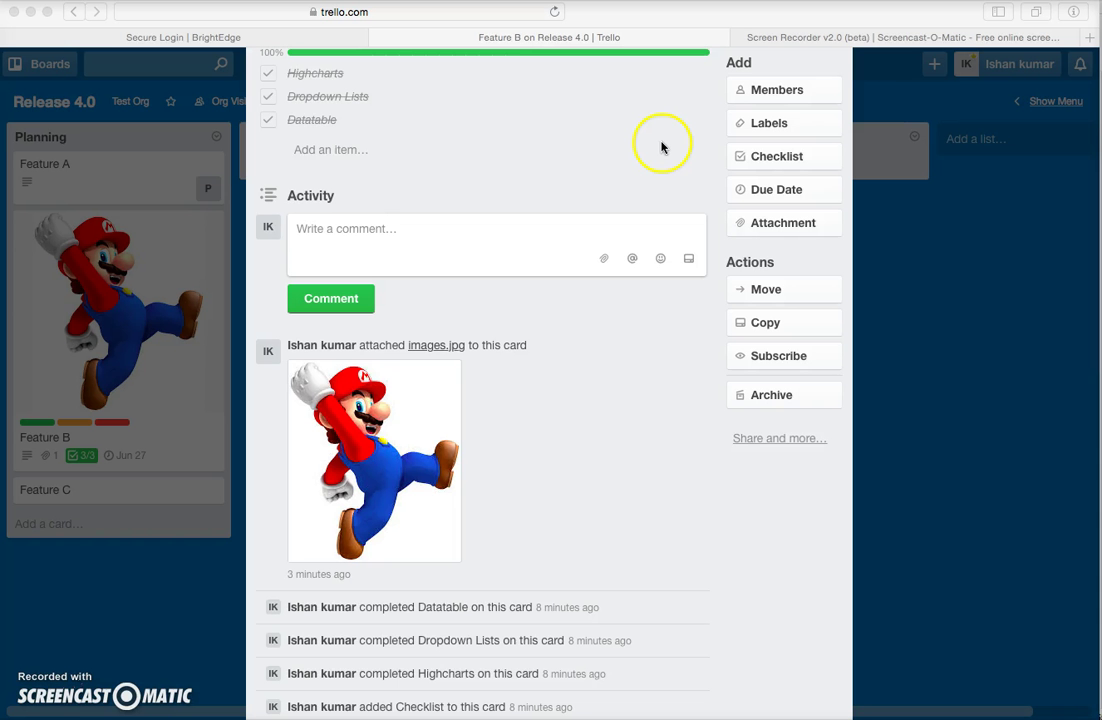
Post a comment on the Feature B card that mentions the team member whose name starts with "SA", with the text "Dropdown with selenium".
{"action": "scroll", "coordinate": [595, 152], "scroll_direction": "up", "scroll_amount": 5}
{"action": "scroll", "coordinate": [595, 155], "scroll_direction": "down", "scroll_amount": 5}
{"action": "left_click", "coordinate": [474, 214]}
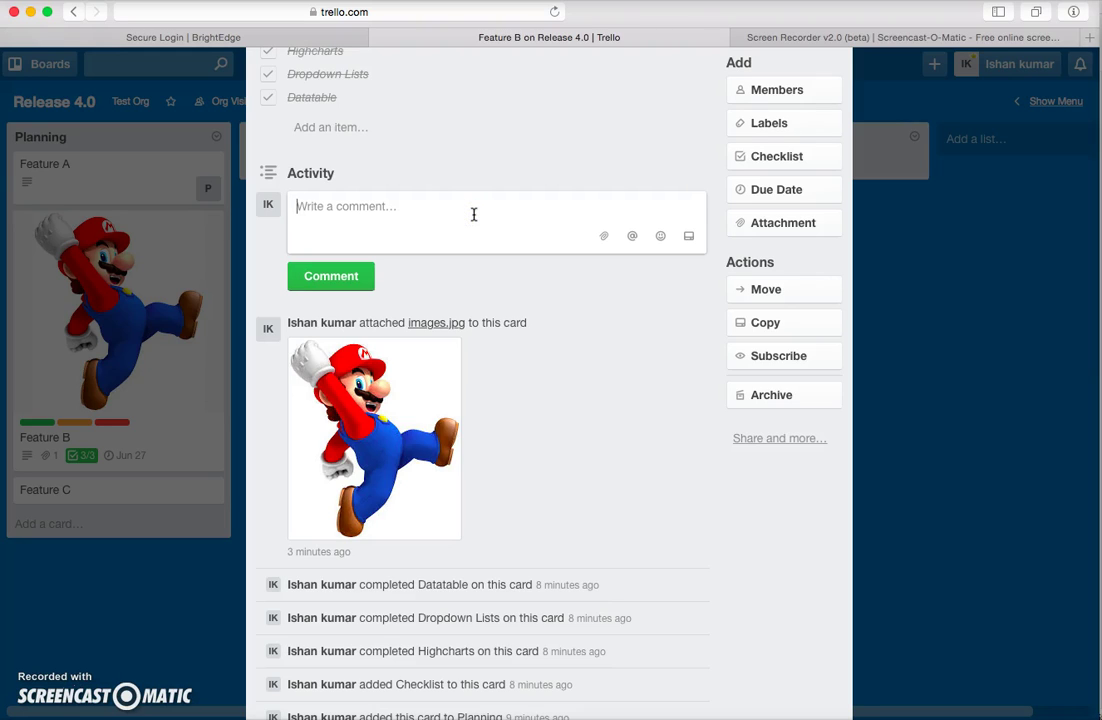
{"action": "type", "text": "@SA"}
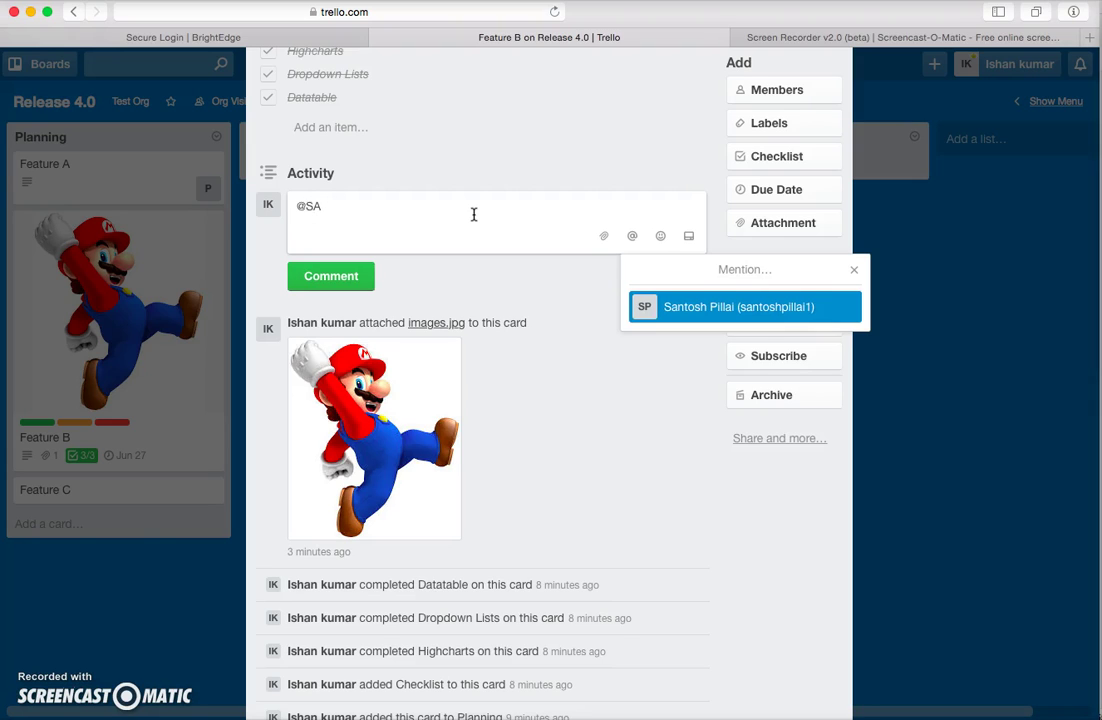
{"action": "left_click", "coordinate": [697, 309]}
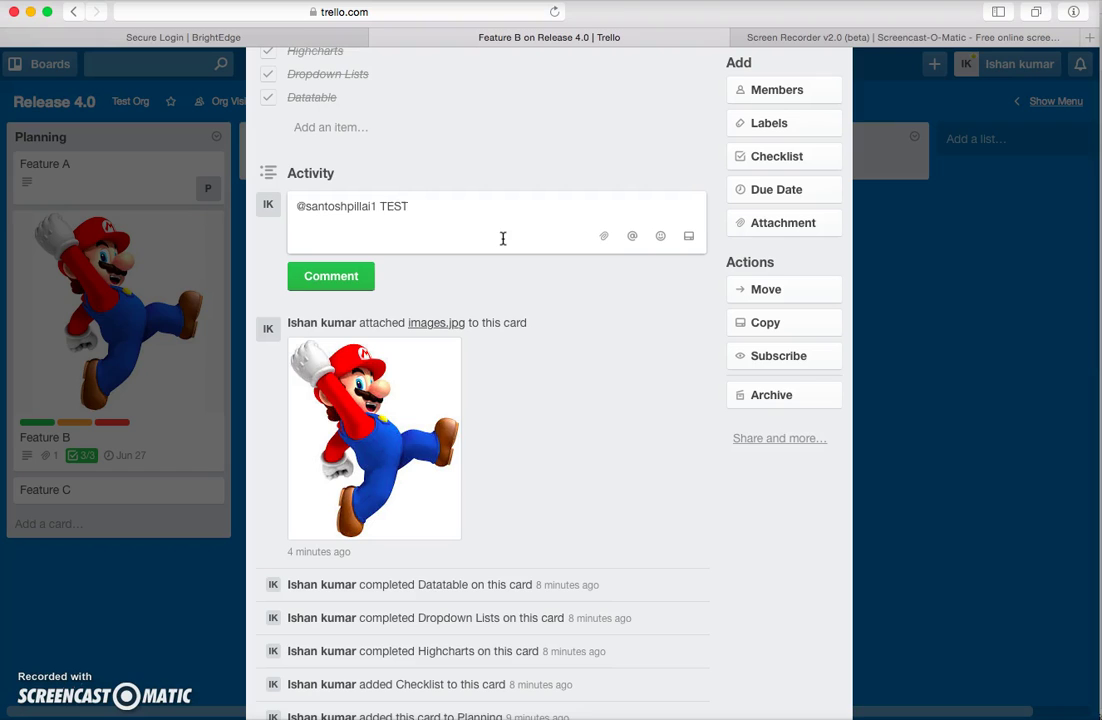
{"action": "scroll", "coordinate": [503, 238], "scroll_direction": "up", "scroll_amount": 5}
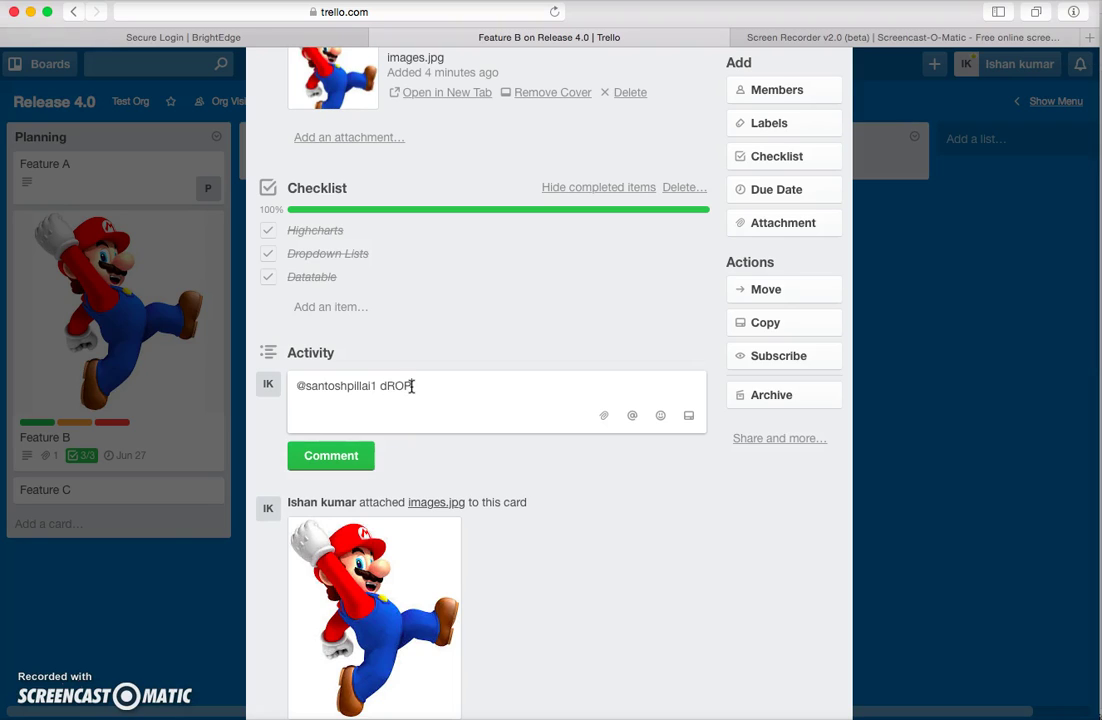
{"action": "key", "text": "BackSpace"}
{"action": "key", "text": "BackSpace"}
{"action": "key", "text": "BackSpace"}
{"action": "key", "text": "BackSpace"}
{"action": "type", "text": "Drop"}
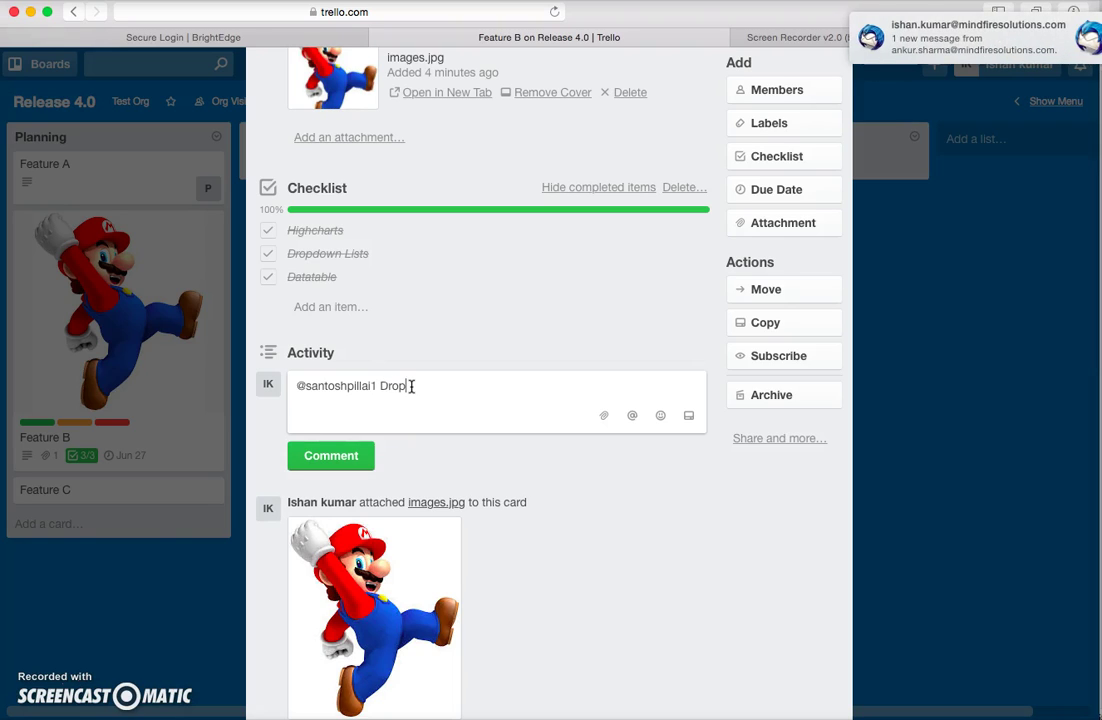
{"action": "type", "text": "down with selenium"}
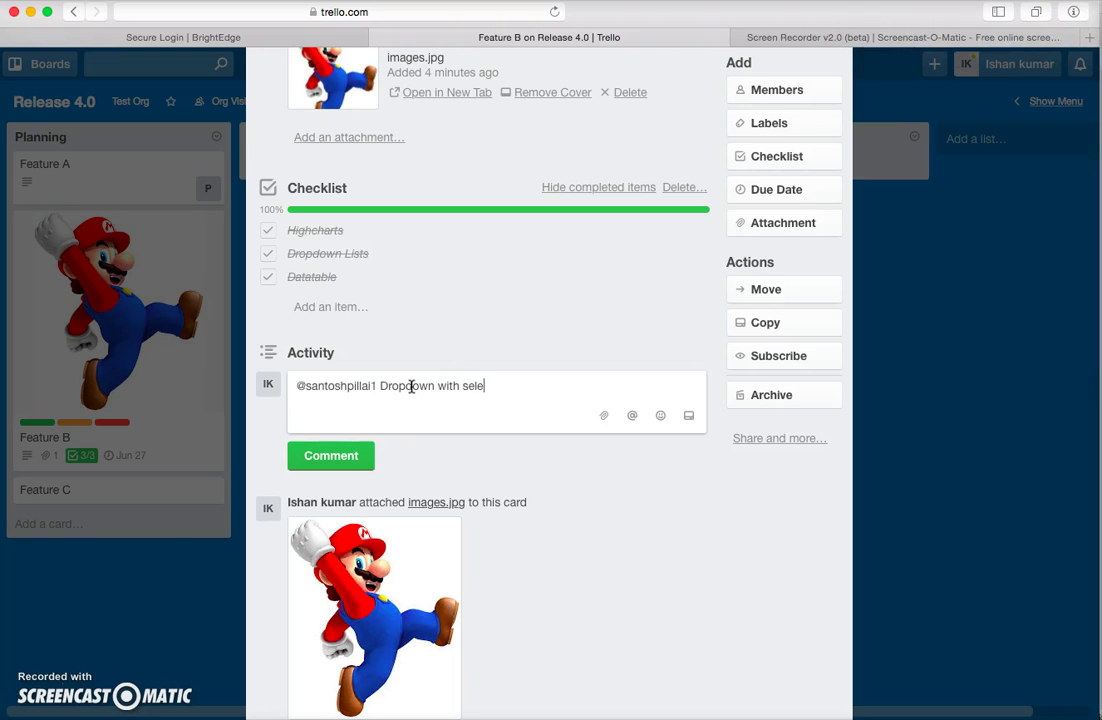
{"action": "left_click", "coordinate": [339, 459]}
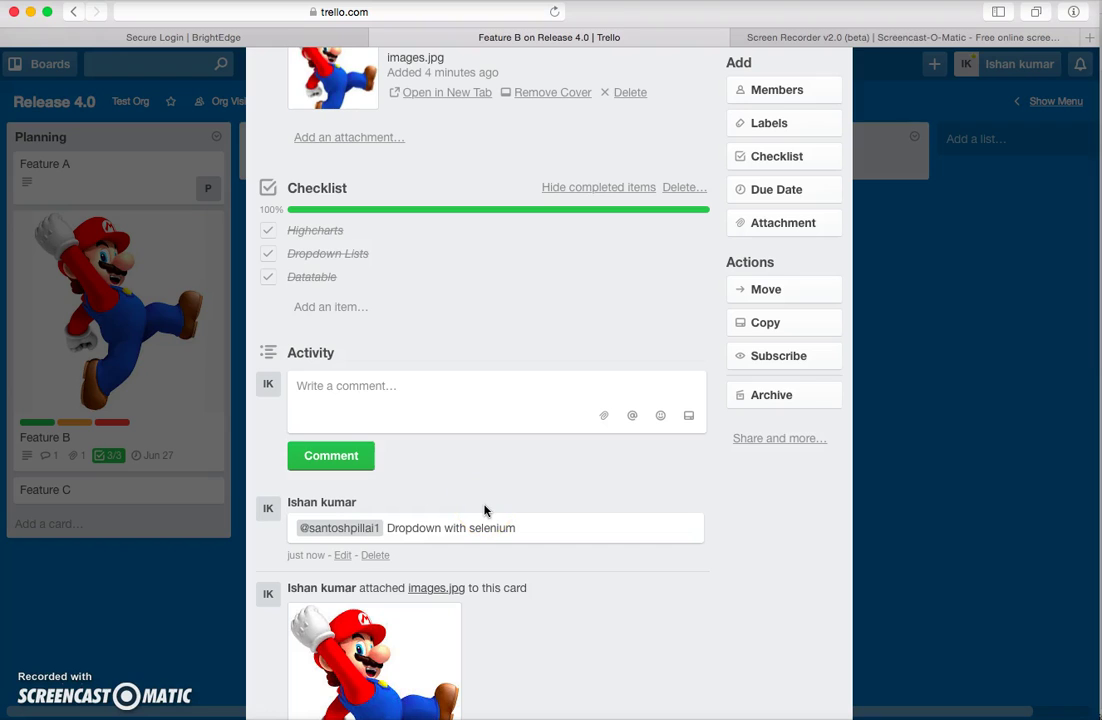
Review the comment and activity history on the Feature B card and close it.
{"action": "scroll", "coordinate": [529, 443], "scroll_direction": "down", "scroll_amount": 5}
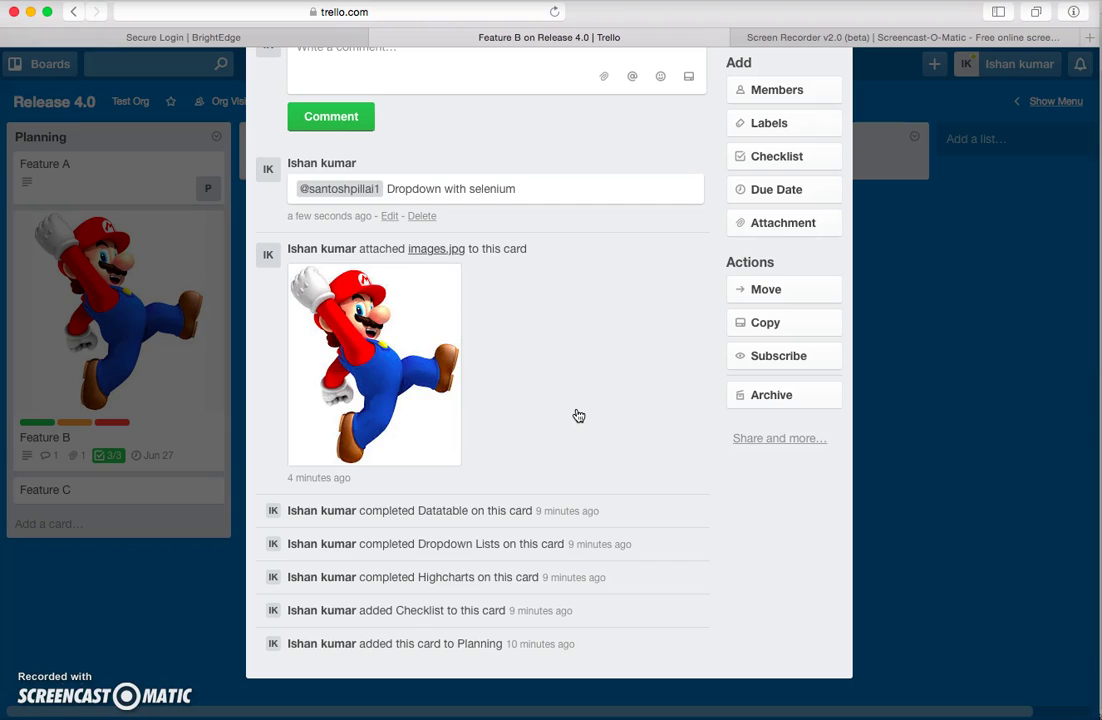
{"action": "left_click", "coordinate": [564, 471]}
{"action": "scroll", "coordinate": [617, 439], "scroll_direction": "up", "scroll_amount": 5}
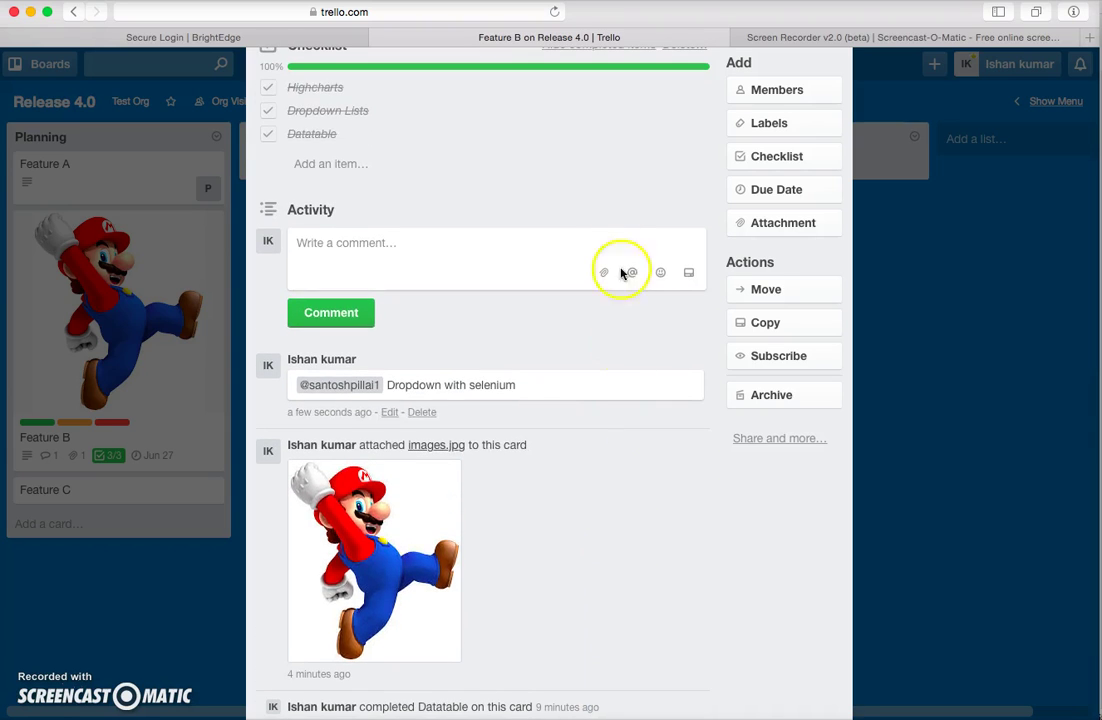
{"action": "scroll", "coordinate": [656, 163], "scroll_direction": "up", "scroll_amount": 1}
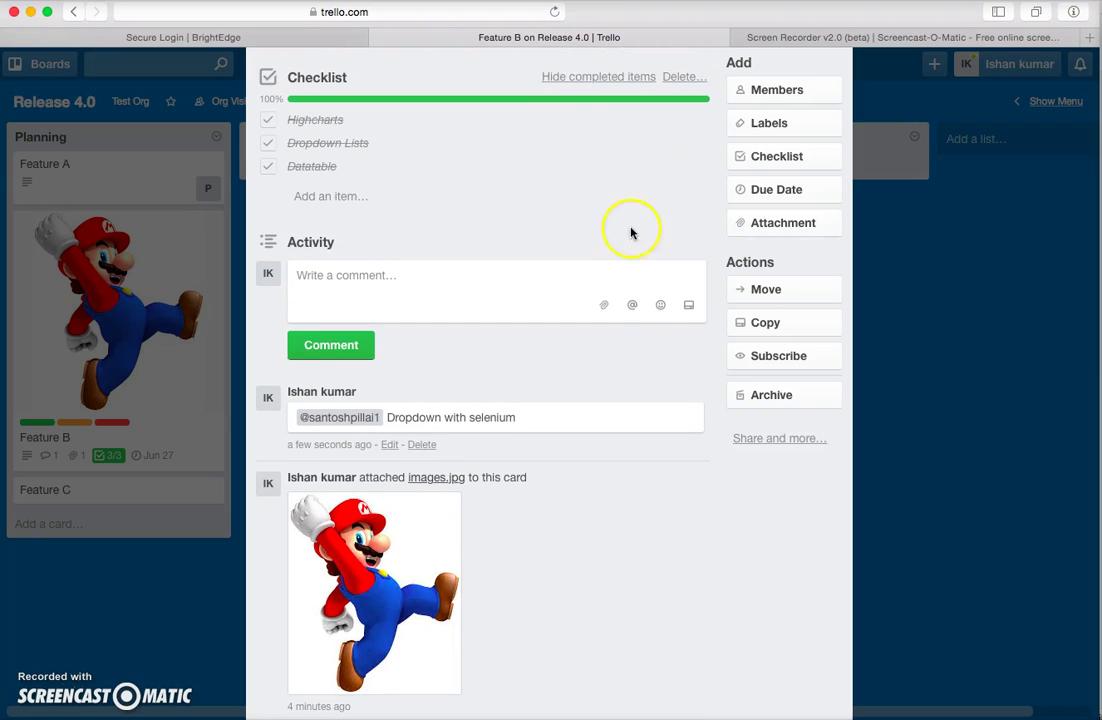
{"action": "scroll", "coordinate": [991, 371], "scroll_direction": "up", "scroll_amount": 2}
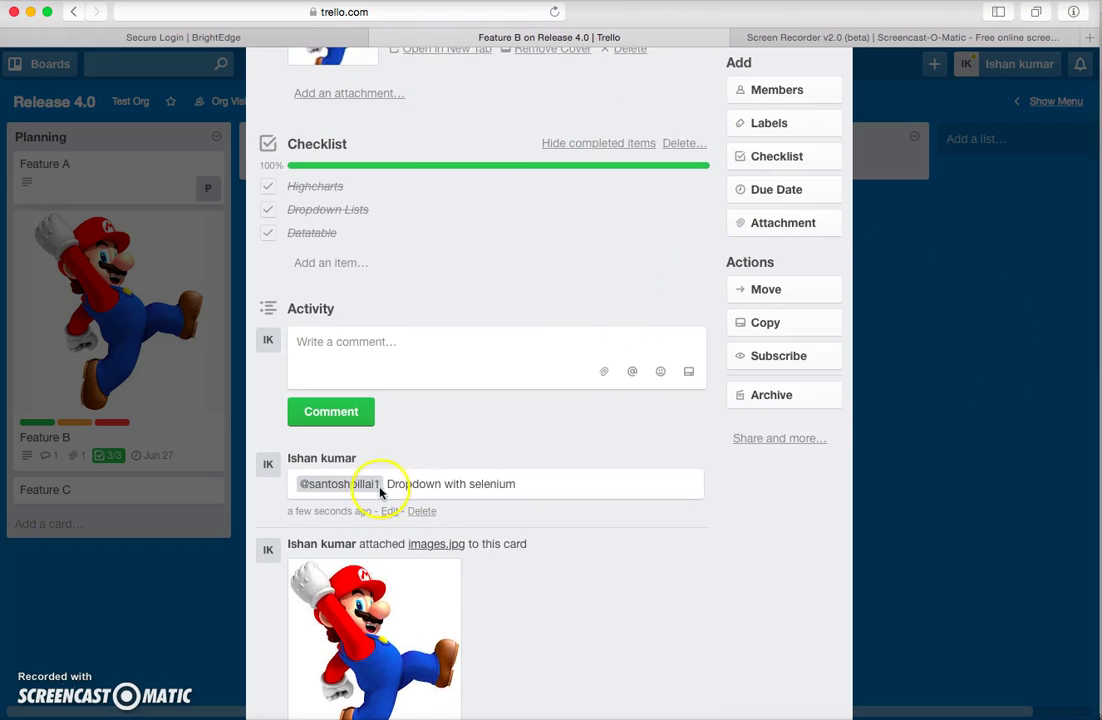
{"action": "left_click", "coordinate": [43, 573]}
Subscribe to the Feature A card in the Planning list and close the card.
{"action": "left_click", "coordinate": [45, 165]}
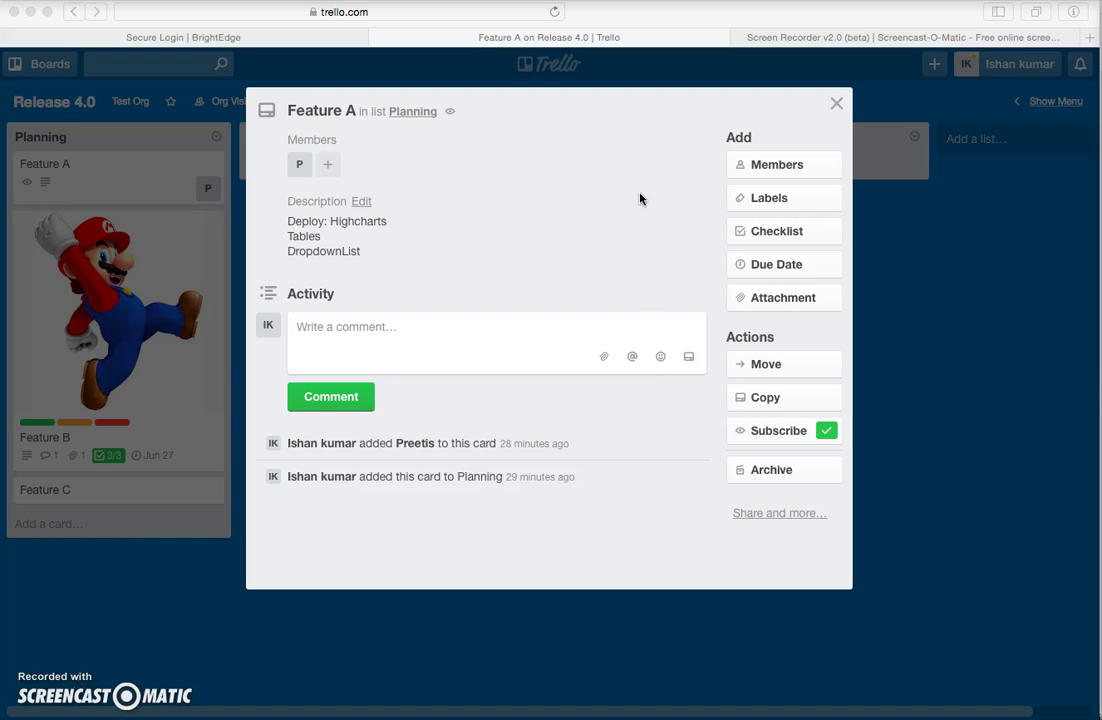
{"action": "left_click", "coordinate": [538, 242]}
{"action": "left_click", "coordinate": [795, 432]}
{"action": "left_click", "coordinate": [838, 102]}
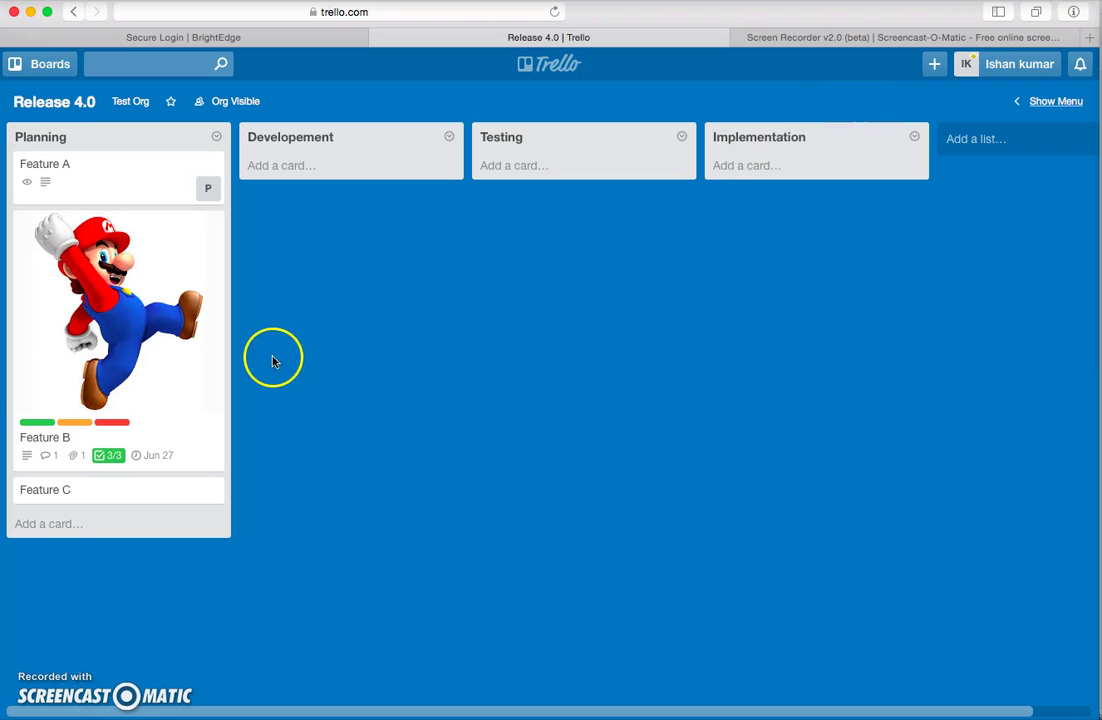
Subscribe to the Feature C card in the Planning list and close the card.
{"action": "left_click", "coordinate": [150, 489]}
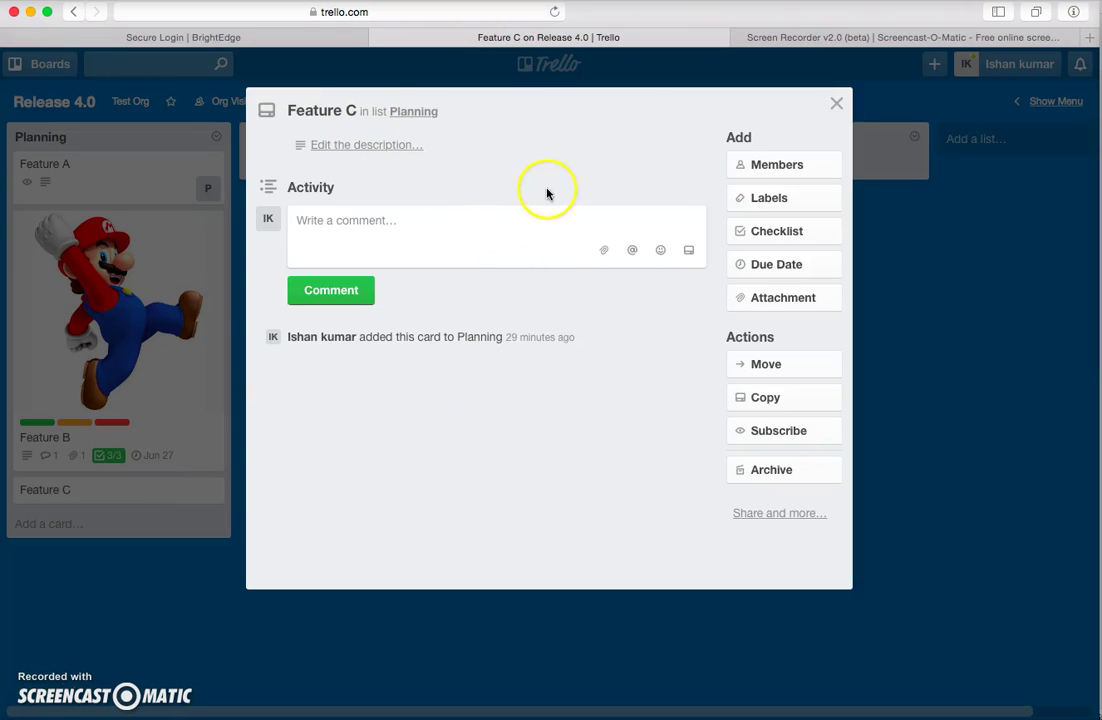
{"action": "left_click", "coordinate": [765, 438]}
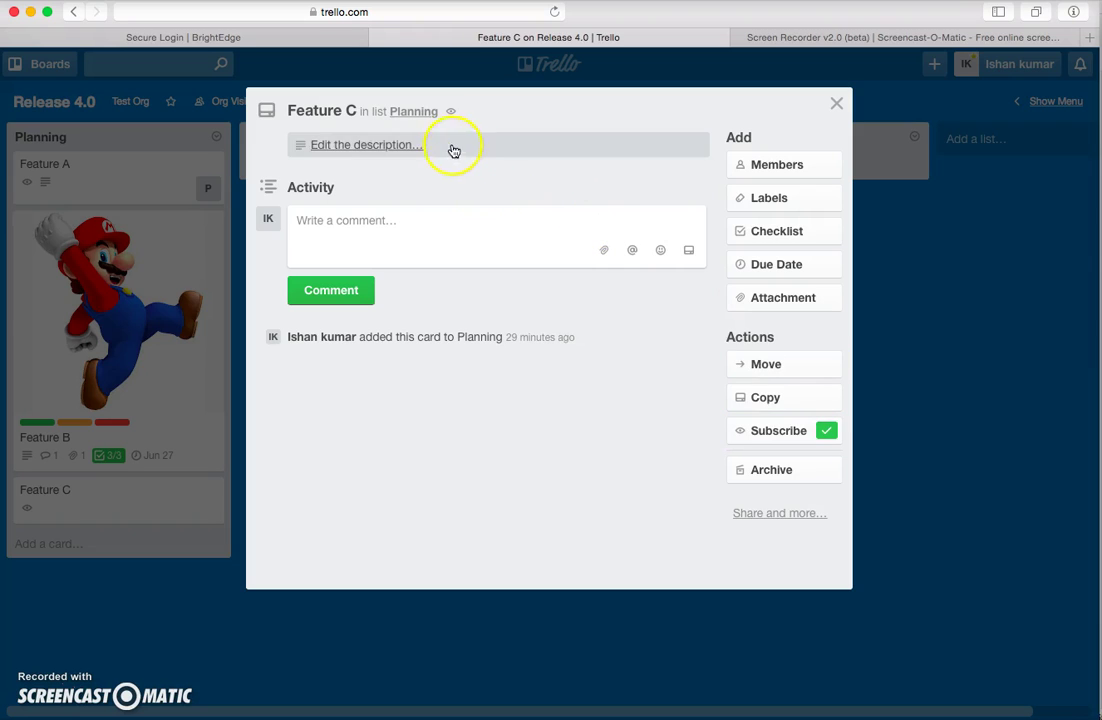
{"action": "left_click", "coordinate": [836, 103]}
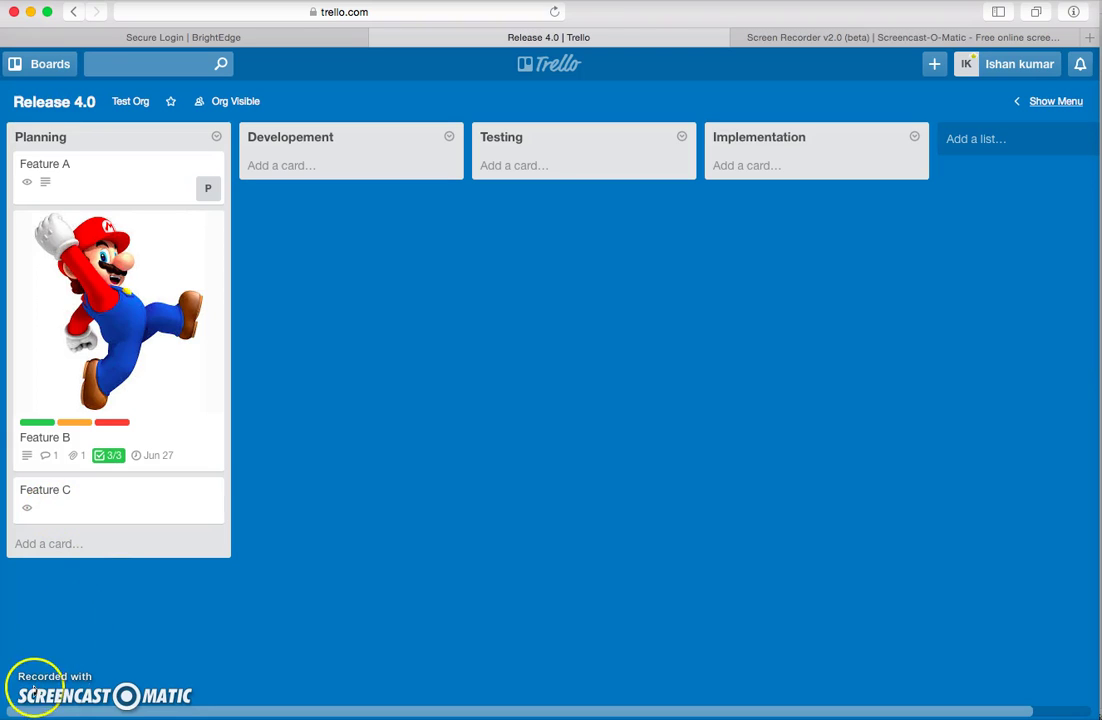
Subscribe to the whole Planning list and dismiss its list actions.
{"action": "left_click", "coordinate": [37, 690]}
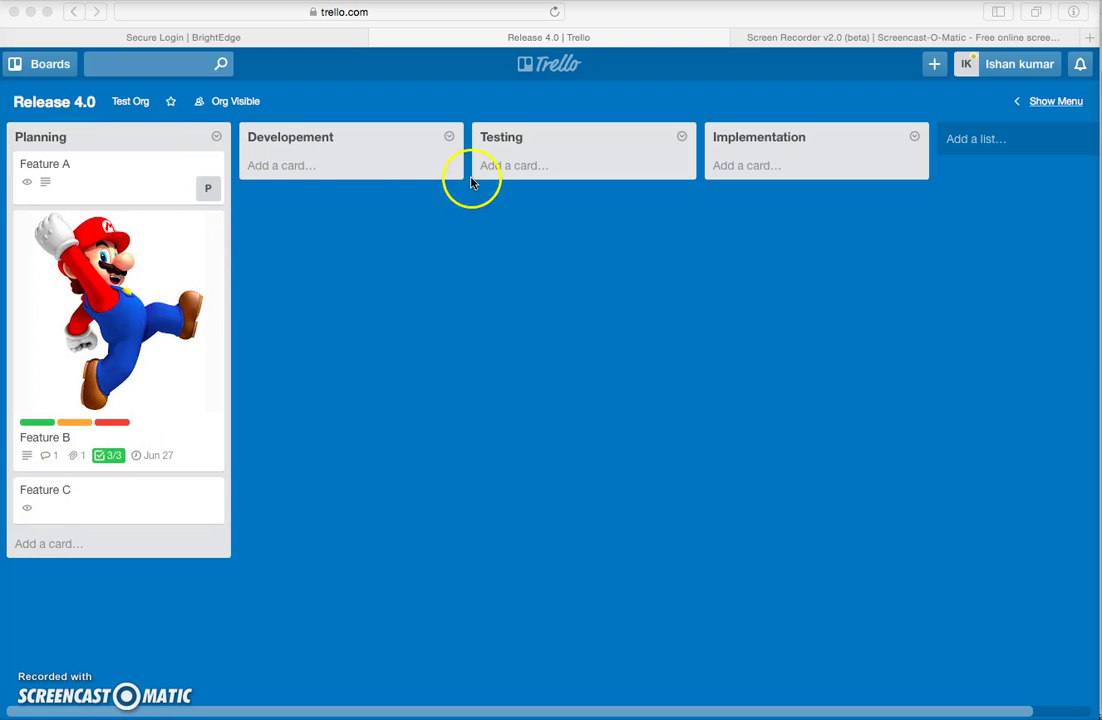
{"action": "left_click", "coordinate": [216, 138]}
{"action": "left_click", "coordinate": [216, 138]}
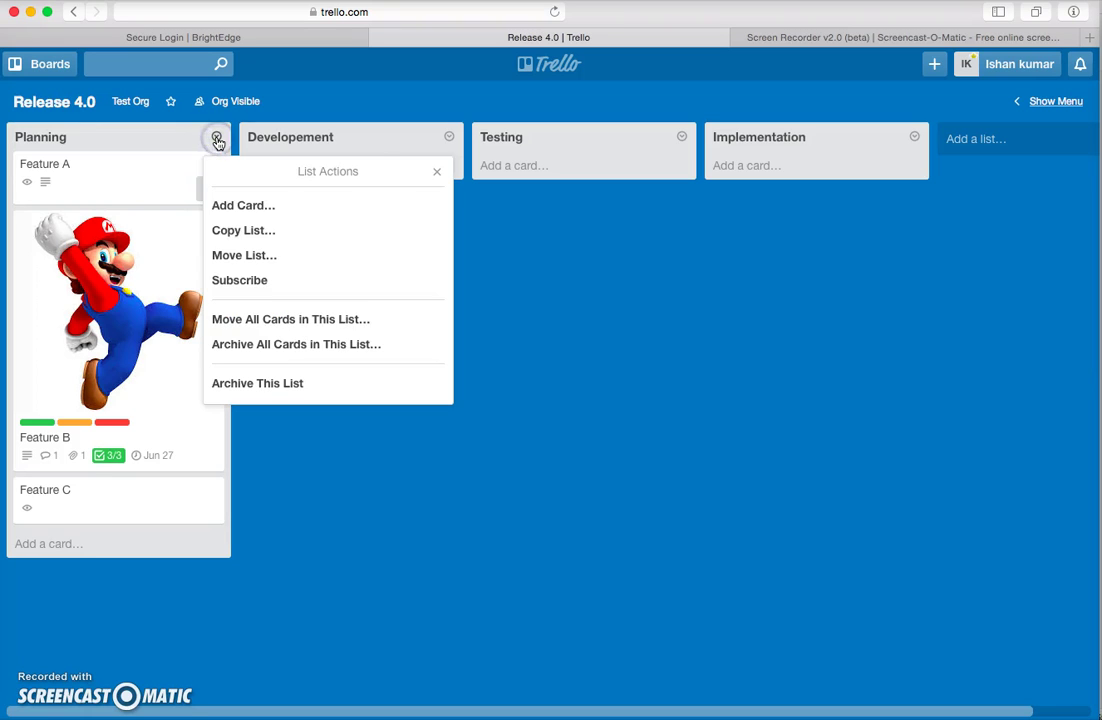
{"action": "left_click", "coordinate": [244, 278]}
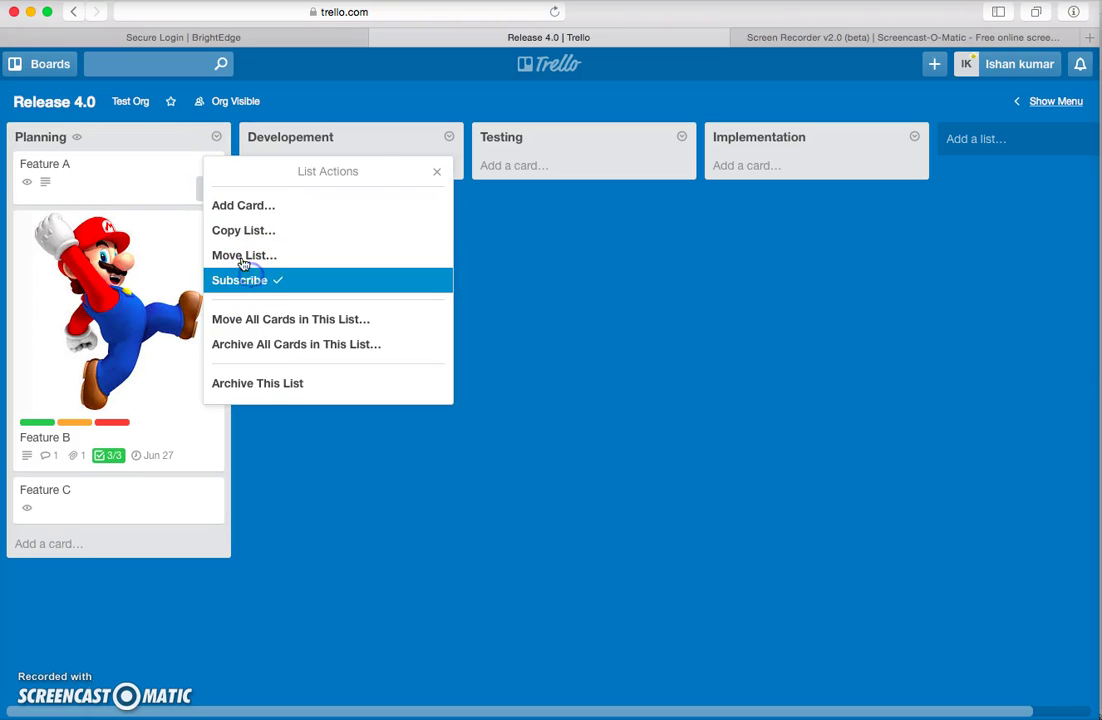
{"action": "left_click", "coordinate": [343, 462]}
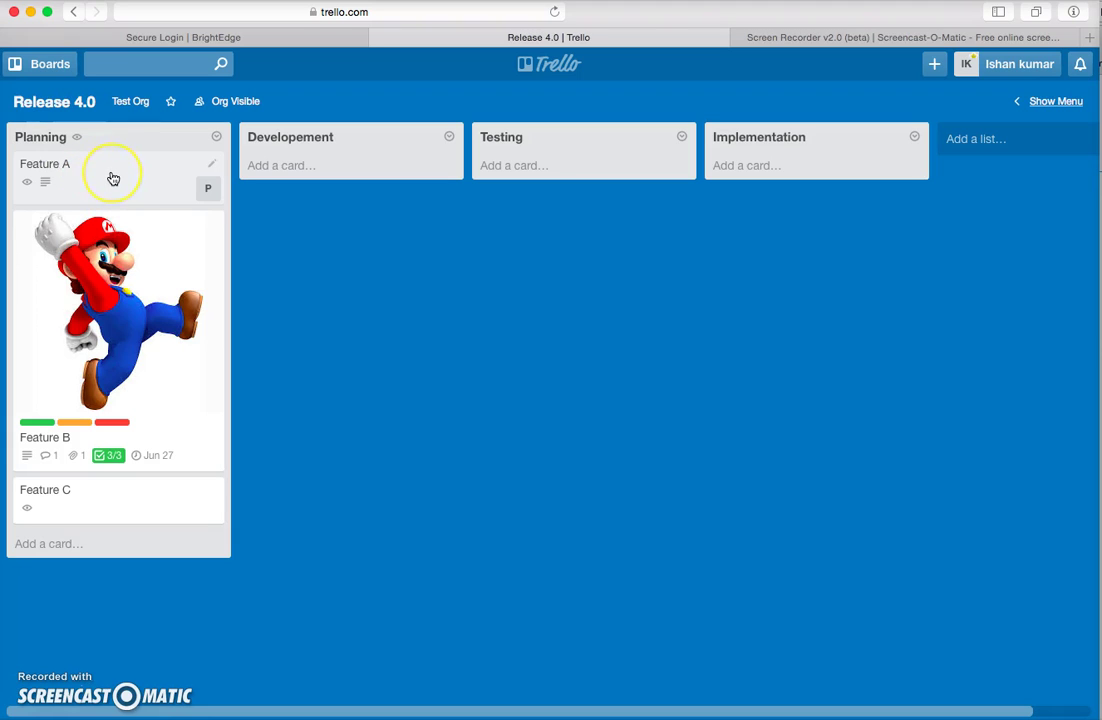
Move the Feature A card to the Developement list, and place the Feature B card above it there.
{"action": "left_click", "coordinate": [279, 287]}
{"action": "left_click_drag", "start_coordinate": [126, 179], "coordinate": [361, 173]}
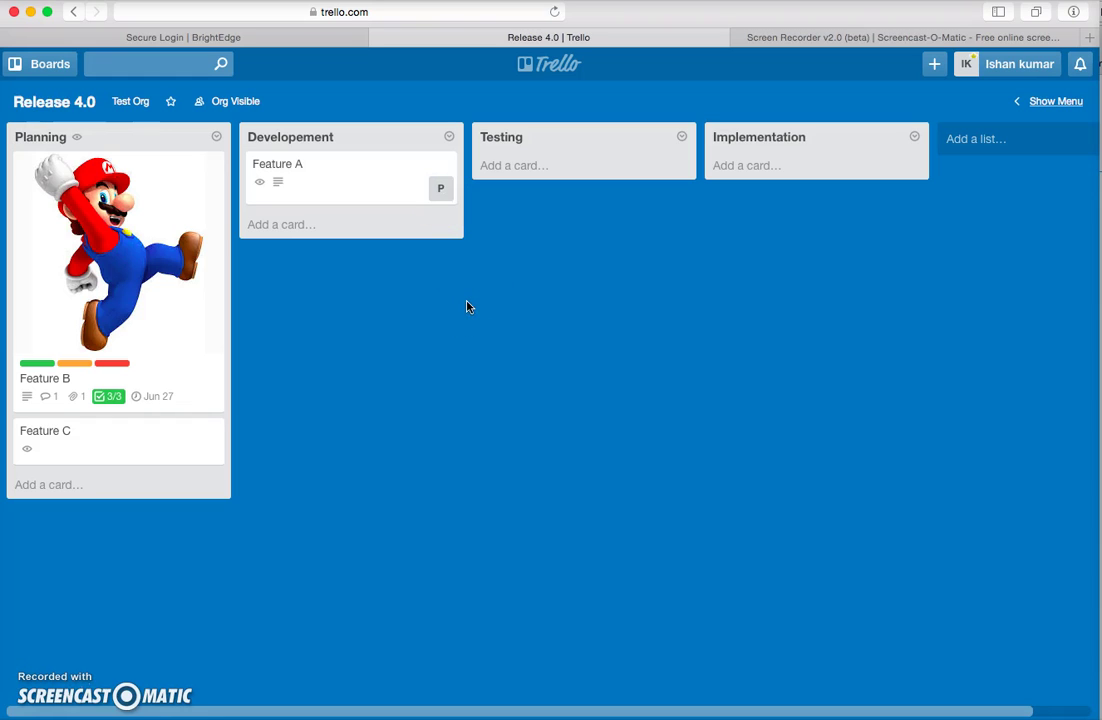
{"action": "left_click_drag", "start_coordinate": [130, 290], "coordinate": [357, 289]}
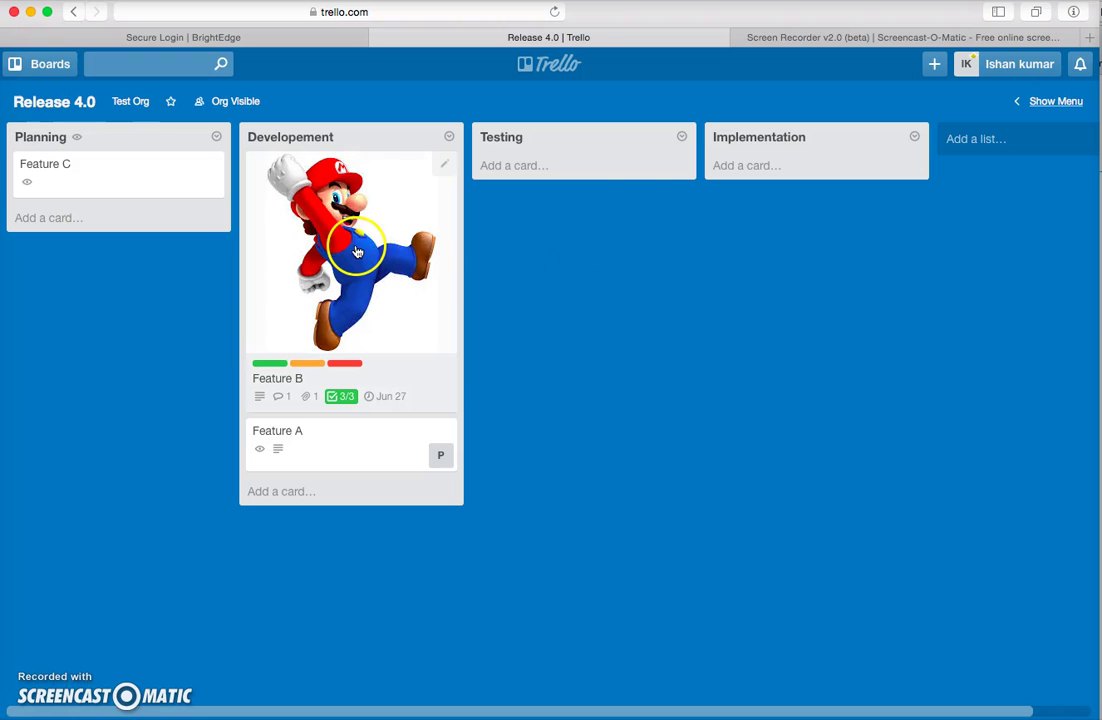
Move the Feature B card to the Testing list and assign the last two listed board members to it.
{"action": "left_click_drag", "start_coordinate": [389, 226], "coordinate": [602, 243]}
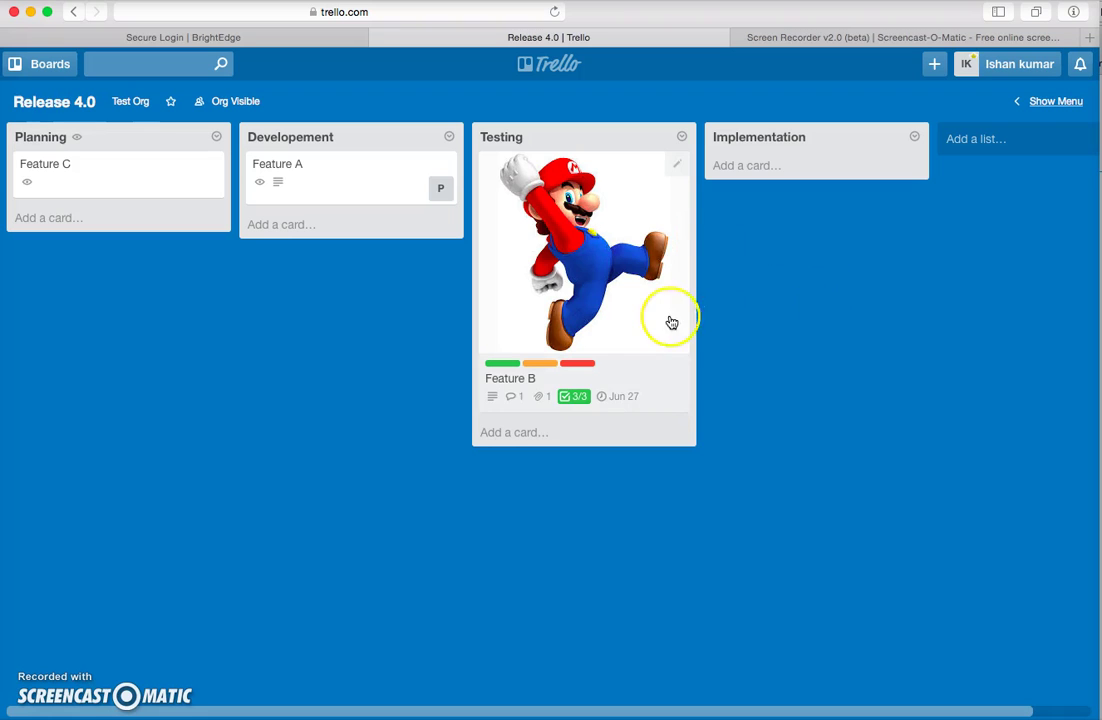
{"action": "left_click", "coordinate": [1020, 104]}
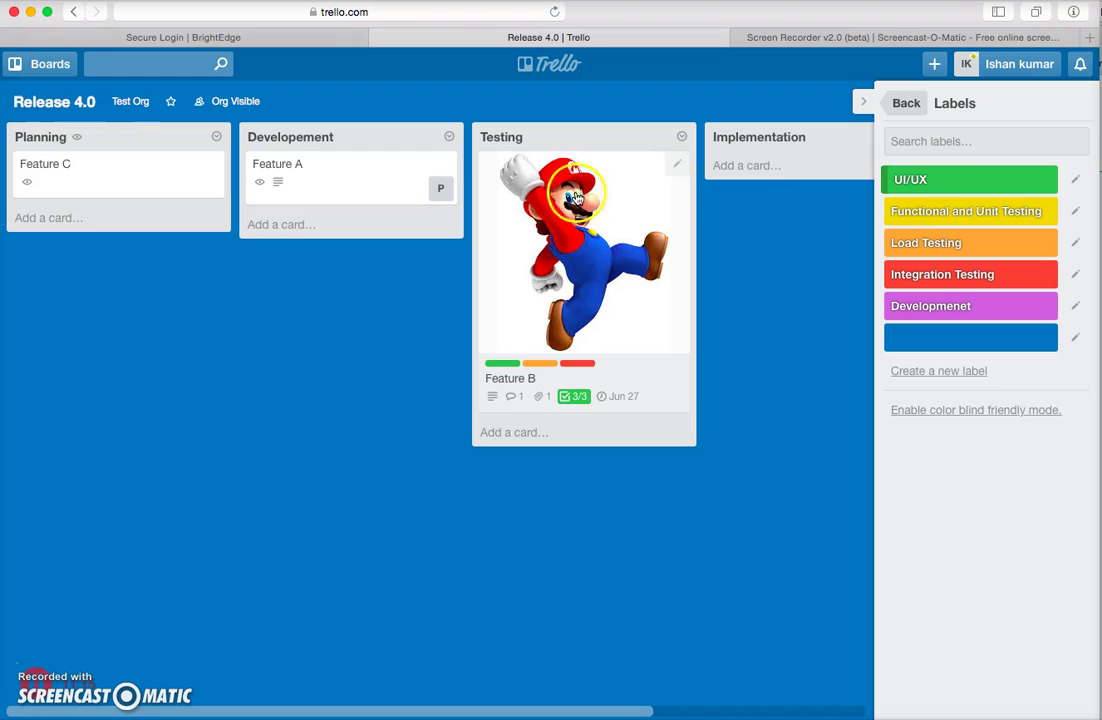
{"action": "left_click", "coordinate": [906, 104]}
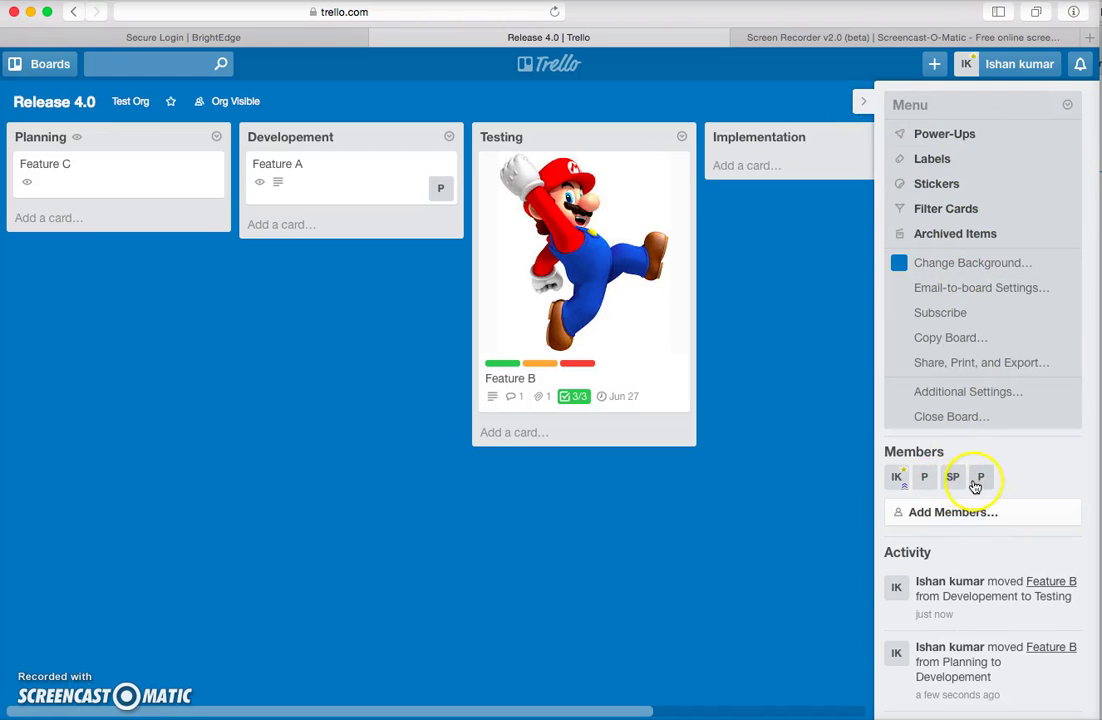
{"action": "left_click_drag", "start_coordinate": [983, 484], "coordinate": [662, 344]}
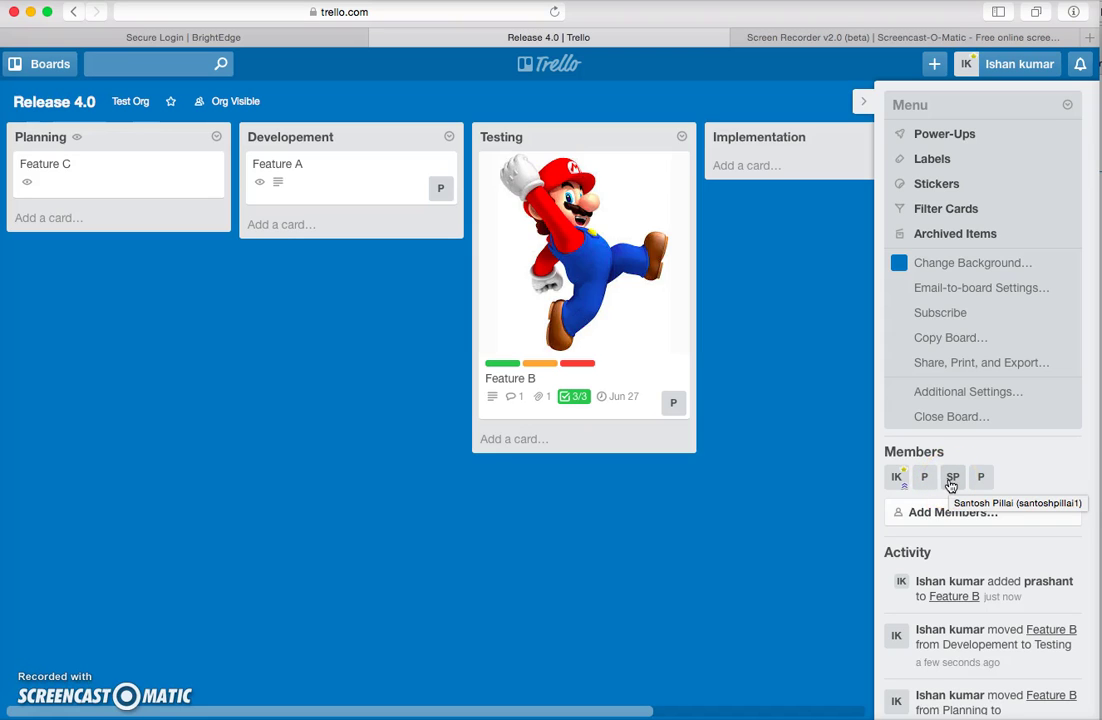
{"action": "left_click_drag", "start_coordinate": [951, 486], "coordinate": [646, 406]}
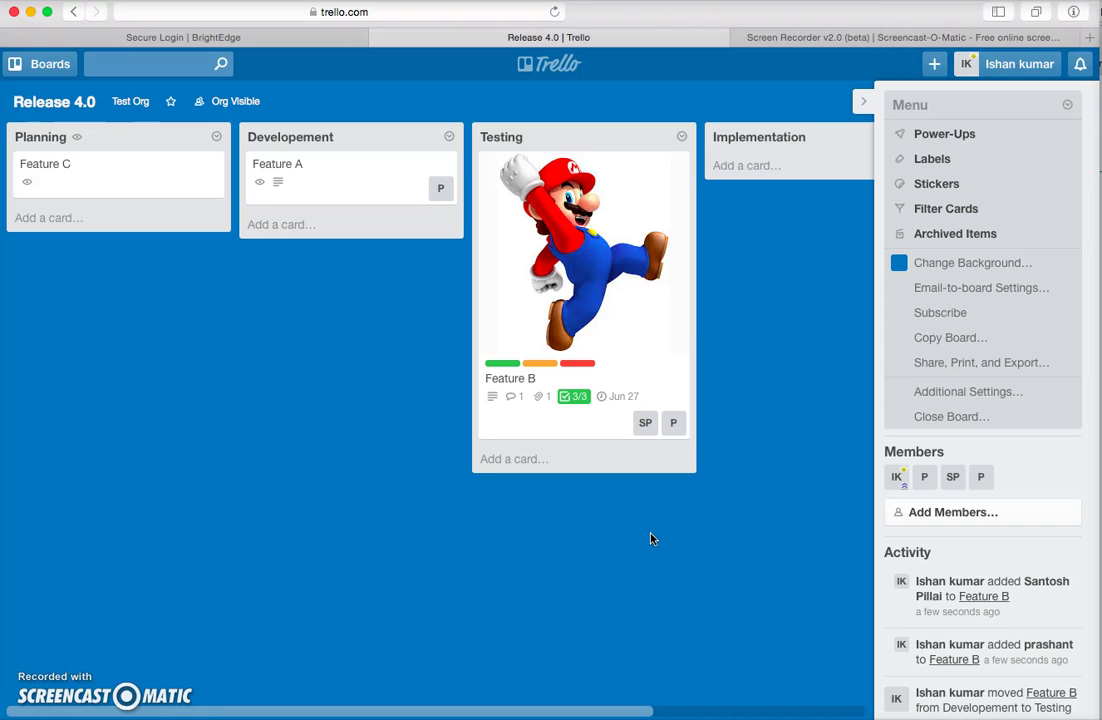
{"action": "left_click", "coordinate": [352, 438]}
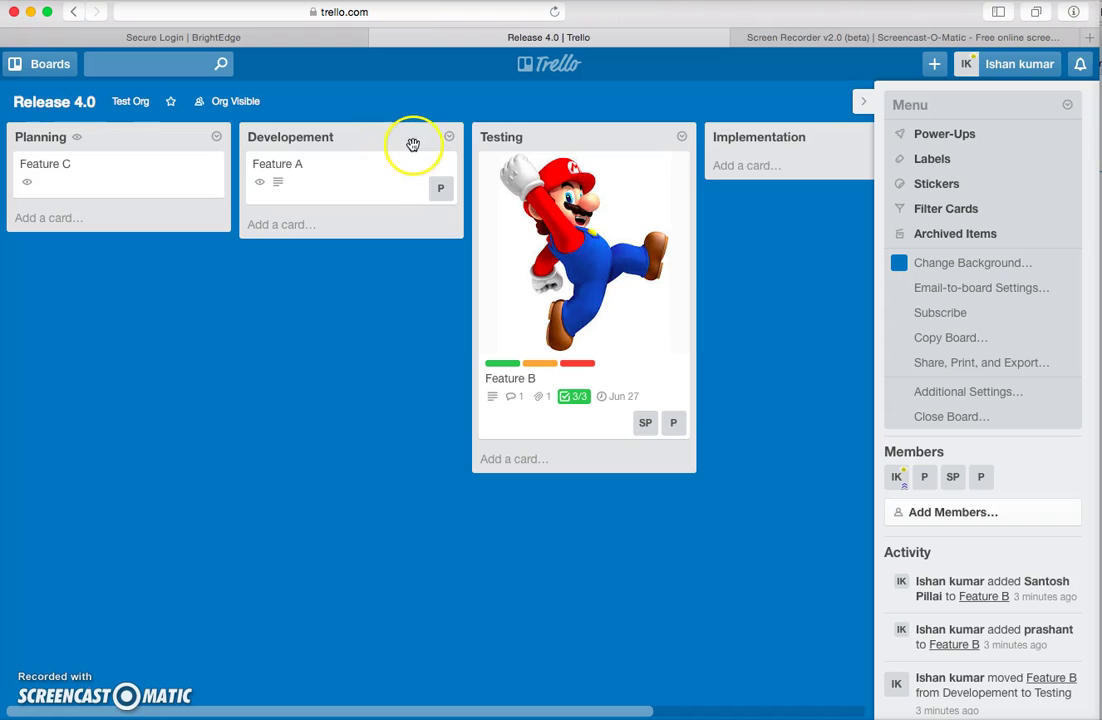
Place the Testing list before the Developement list, and add a list named Feature Deffered after Implementation.
{"action": "left_click_drag", "start_coordinate": [586, 145], "coordinate": [300, 140]}
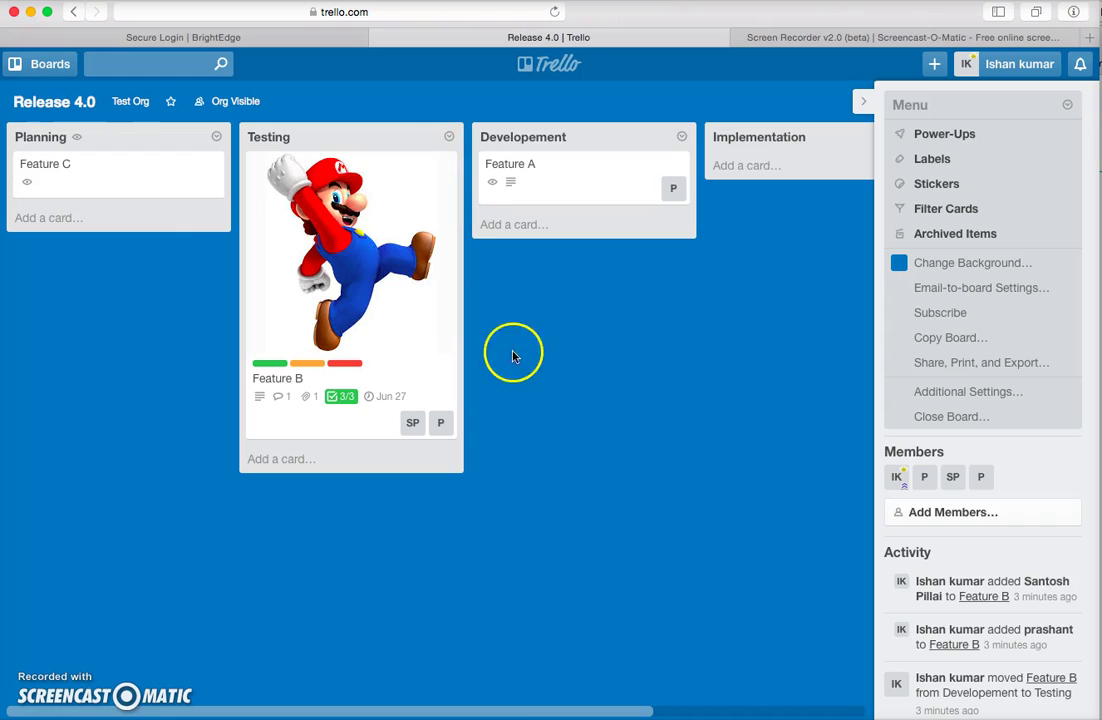
{"action": "scroll", "coordinate": [590, 404], "scroll_direction": "right", "scroll_amount": 5}
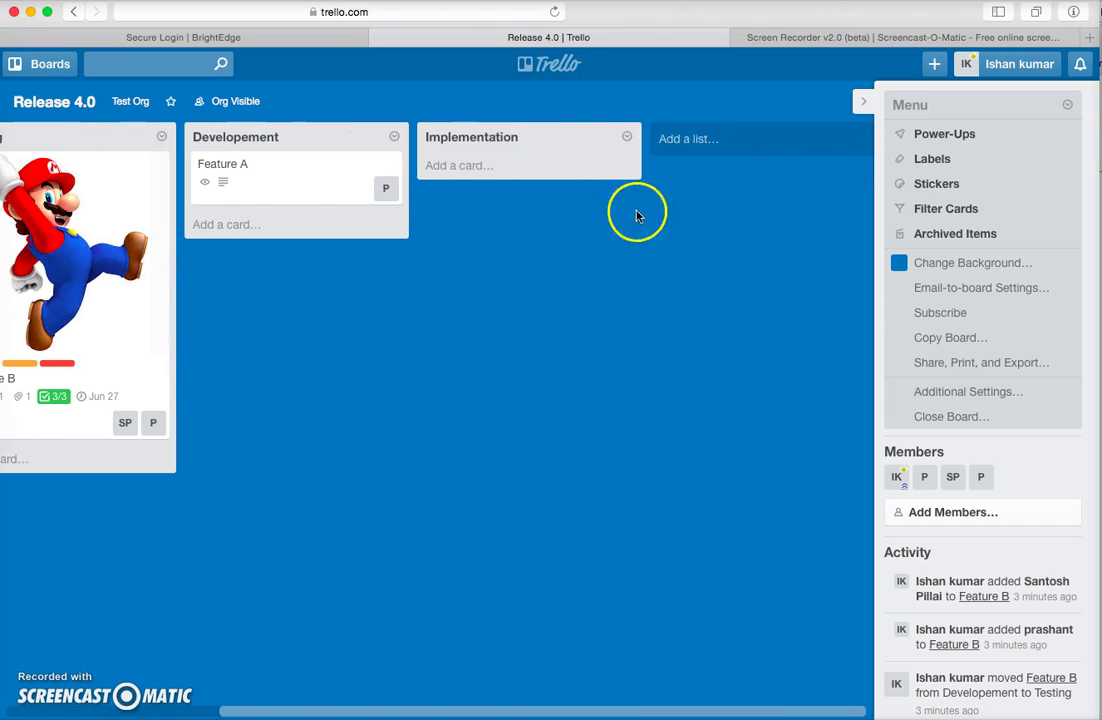
{"action": "left_click", "coordinate": [716, 152]}
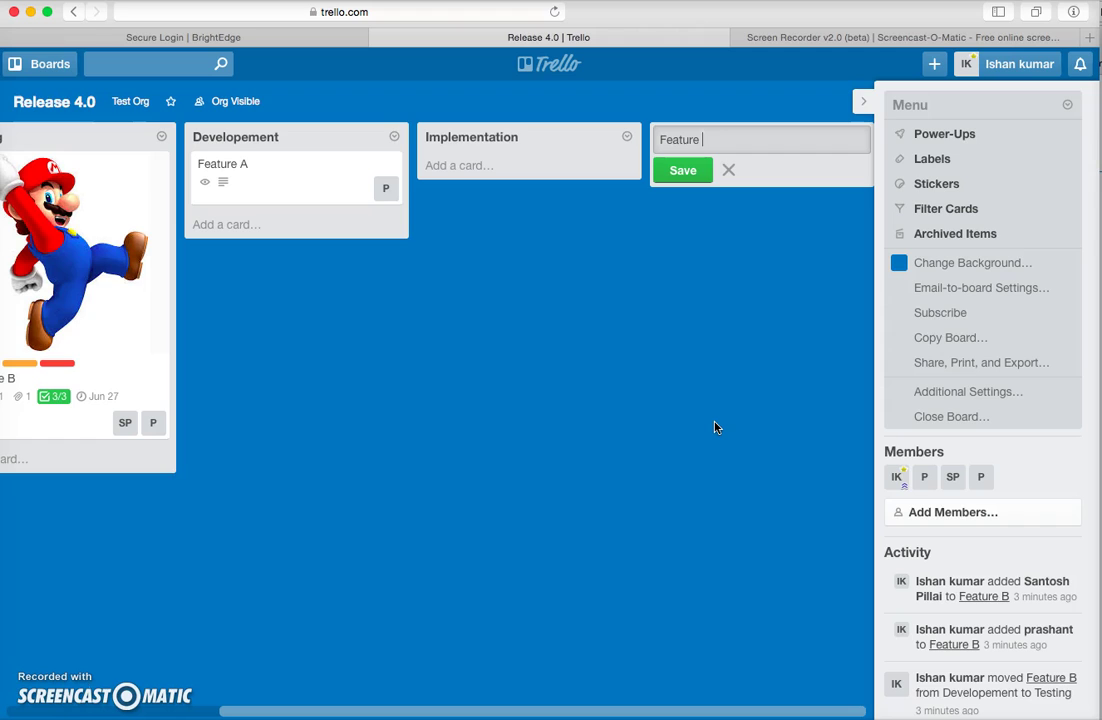
{"action": "key", "text": "Return"}
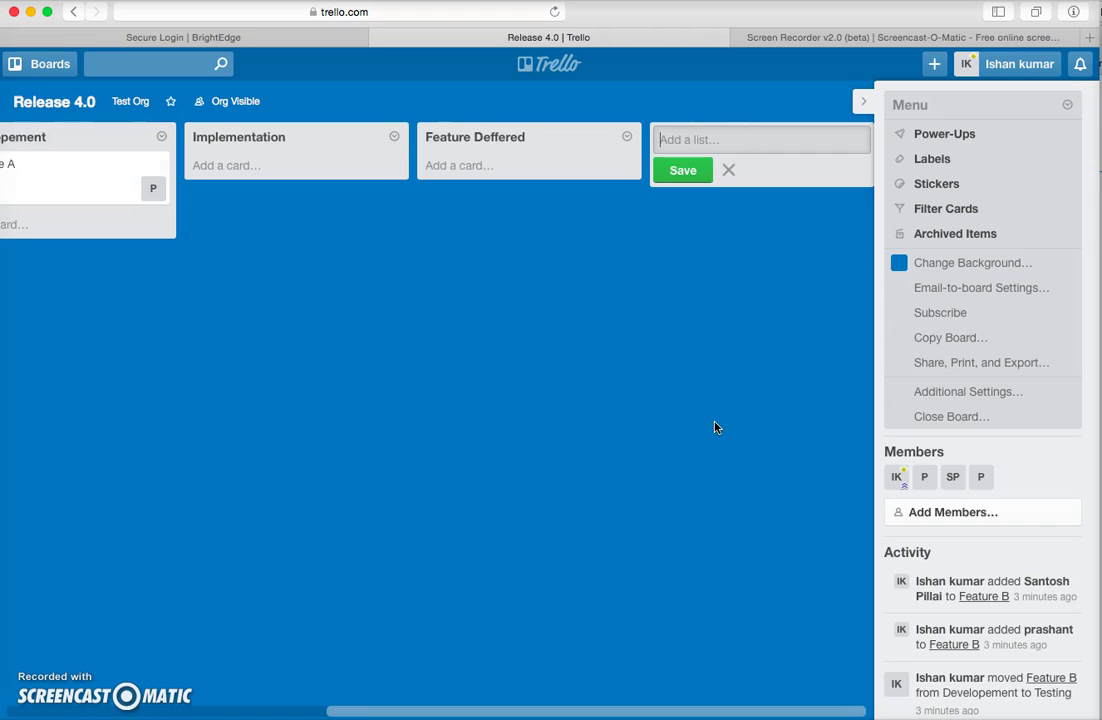
{"action": "left_click", "coordinate": [475, 403]}
Move the Feature C card from the Planning list to the Feature Deffered list.
{"action": "scroll", "coordinate": [475, 403], "scroll_direction": "left", "scroll_amount": 10}
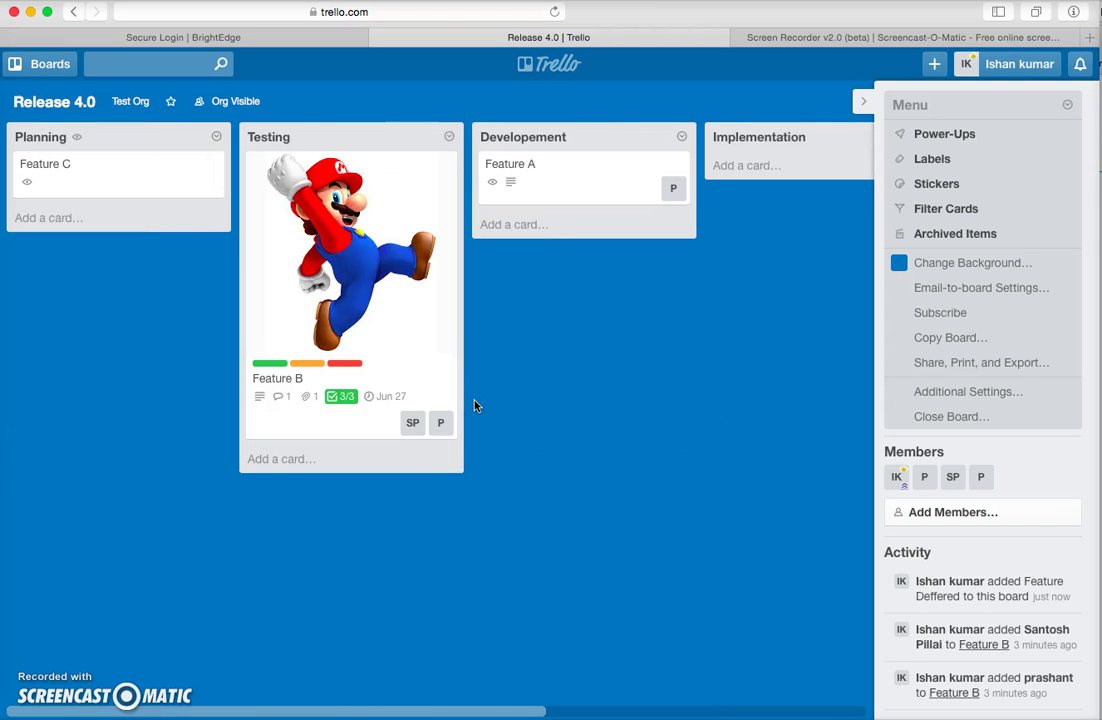
{"action": "left_click", "coordinate": [147, 188]}
{"action": "left_click_drag", "start_coordinate": [147, 188], "coordinate": [568, 187]}
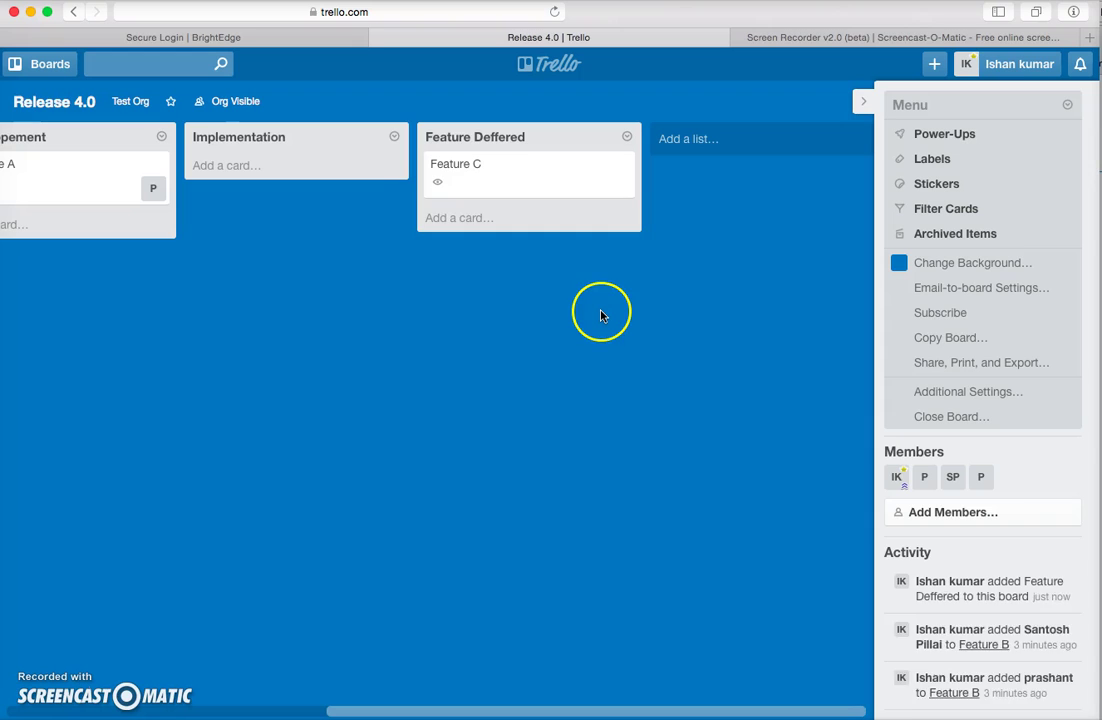
Move the Feature B card from the Testing list to above Feature A in Developement, and hide the board menu.
{"action": "scroll", "coordinate": [601, 316], "scroll_direction": "left", "scroll_amount": 3}
{"action": "scroll", "coordinate": [601, 316], "scroll_direction": "left", "scroll_amount": 1}
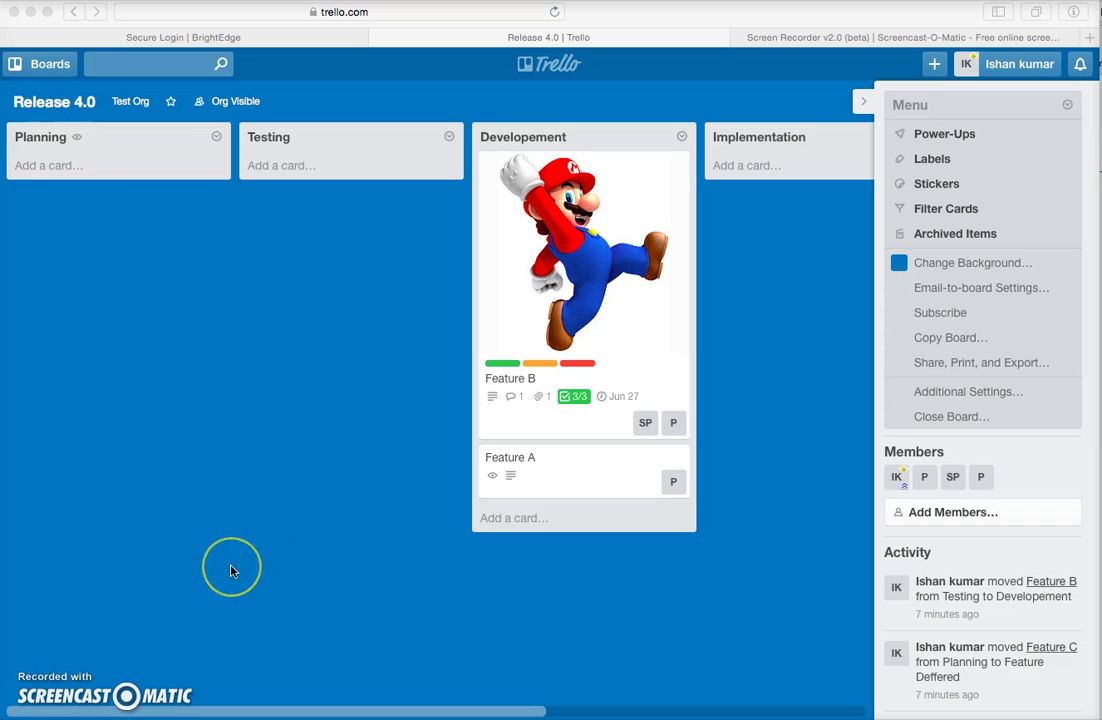
{"action": "scroll", "coordinate": [231, 571], "scroll_direction": "right", "scroll_amount": 5}
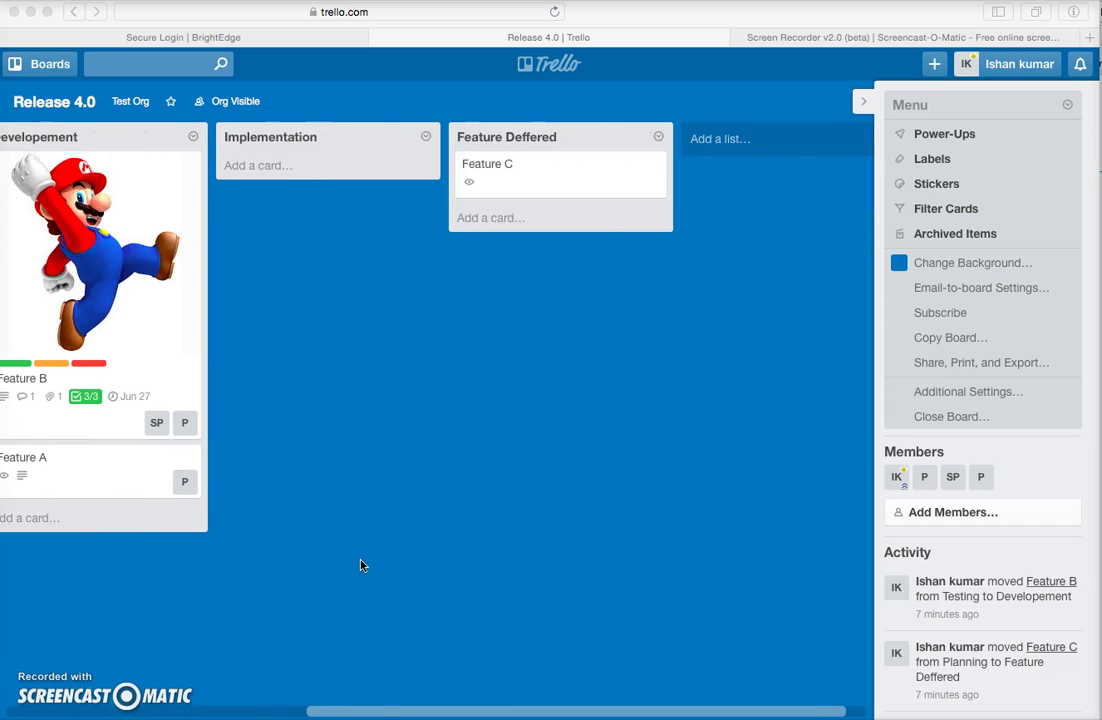
{"action": "left_click", "coordinate": [524, 524]}
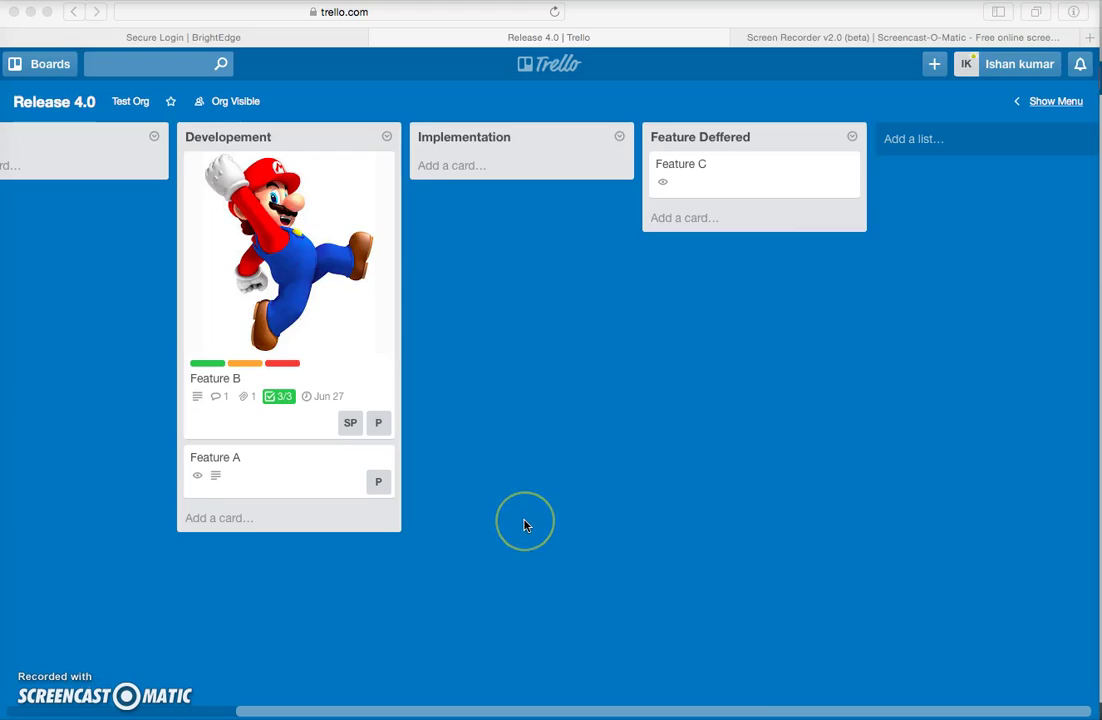
Switch to the Firefox window and open the 2.68 Release board of the BrightEdge QA organization.
{"action": "key", "text": "ctrl+Up"}
{"action": "key", "text": "Up"}
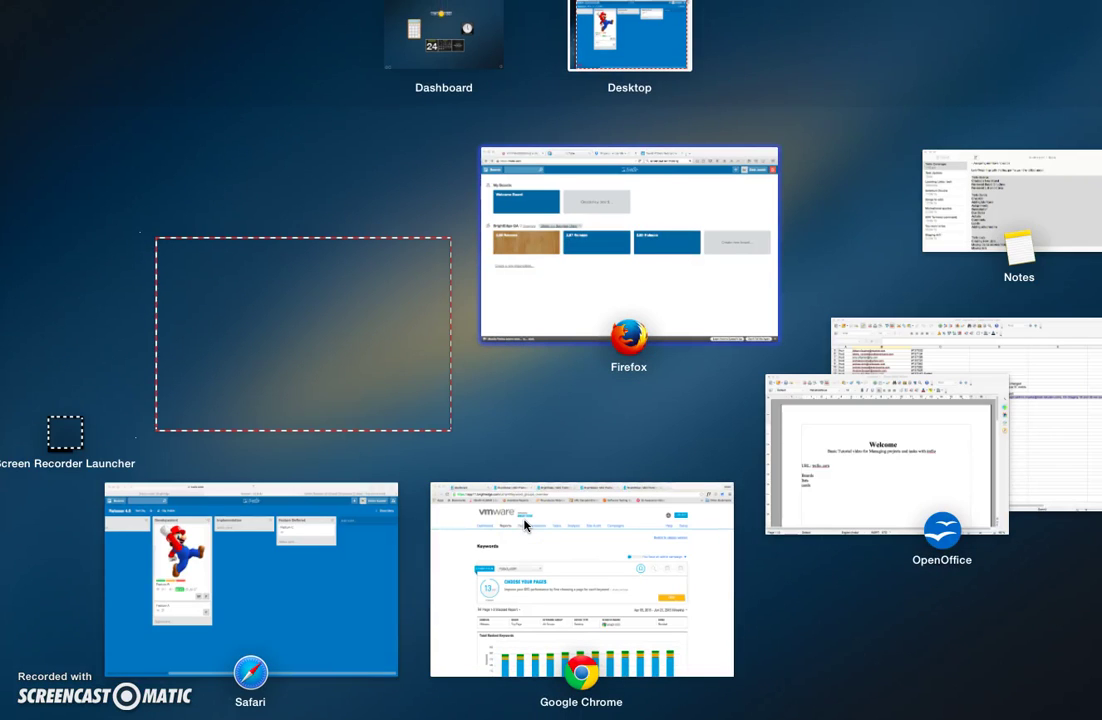
{"action": "left_click", "coordinate": [627, 275]}
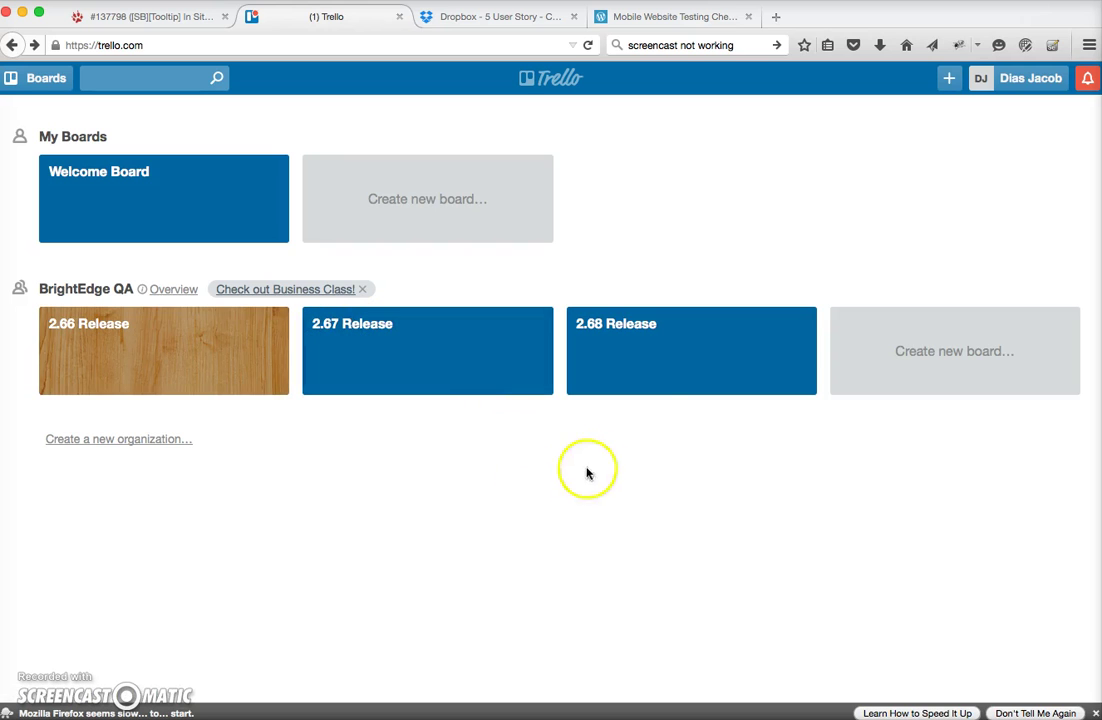
{"action": "left_click", "coordinate": [667, 373]}
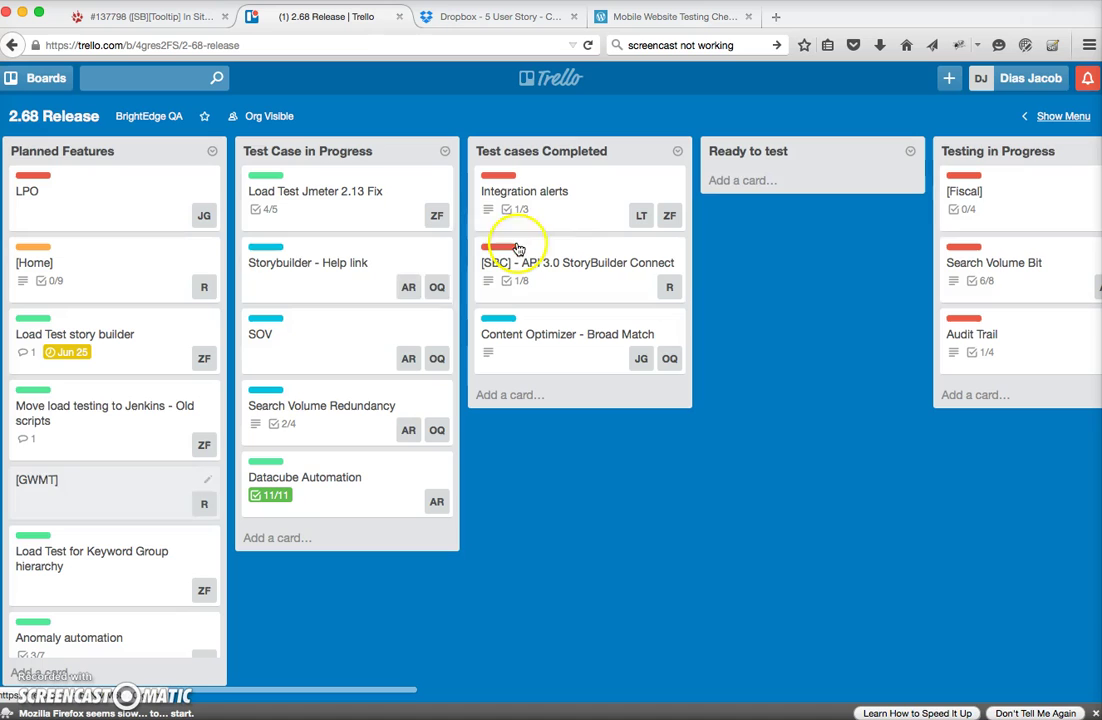
Show the 2.68 Release board's labels, and view the Load Test Jmeter 2.13 Fix card's checklist before closing it.
{"action": "left_click", "coordinate": [1055, 116]}
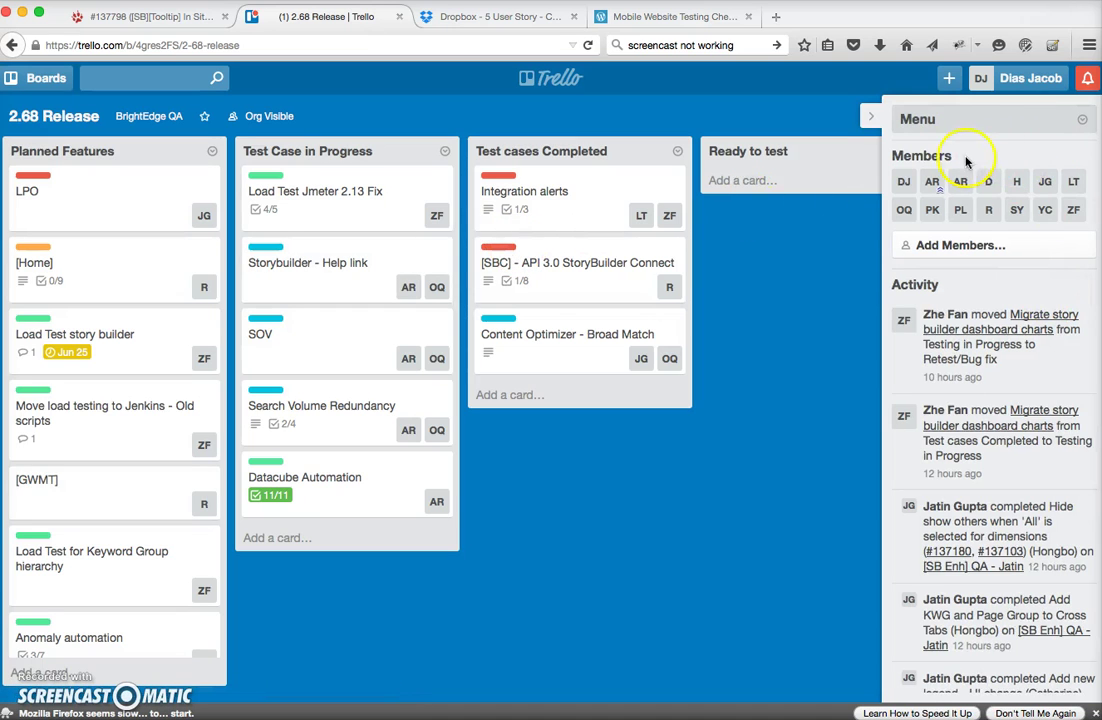
{"action": "left_click", "coordinate": [1081, 120]}
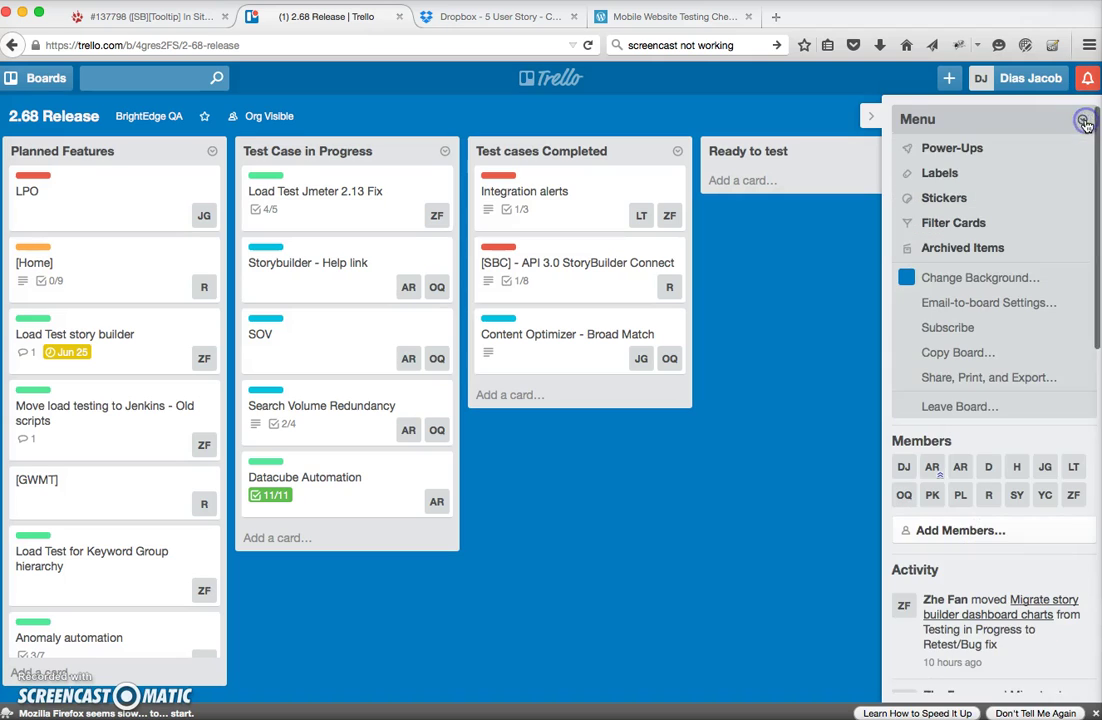
{"action": "left_click", "coordinate": [943, 172]}
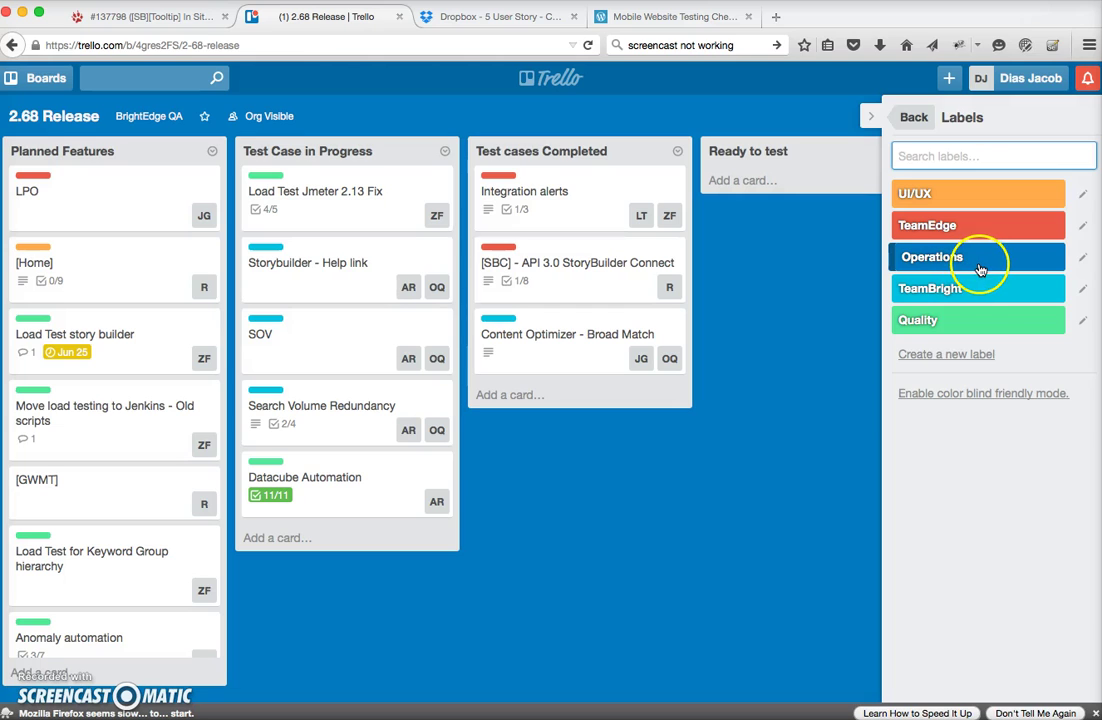
{"action": "left_click", "coordinate": [812, 386]}
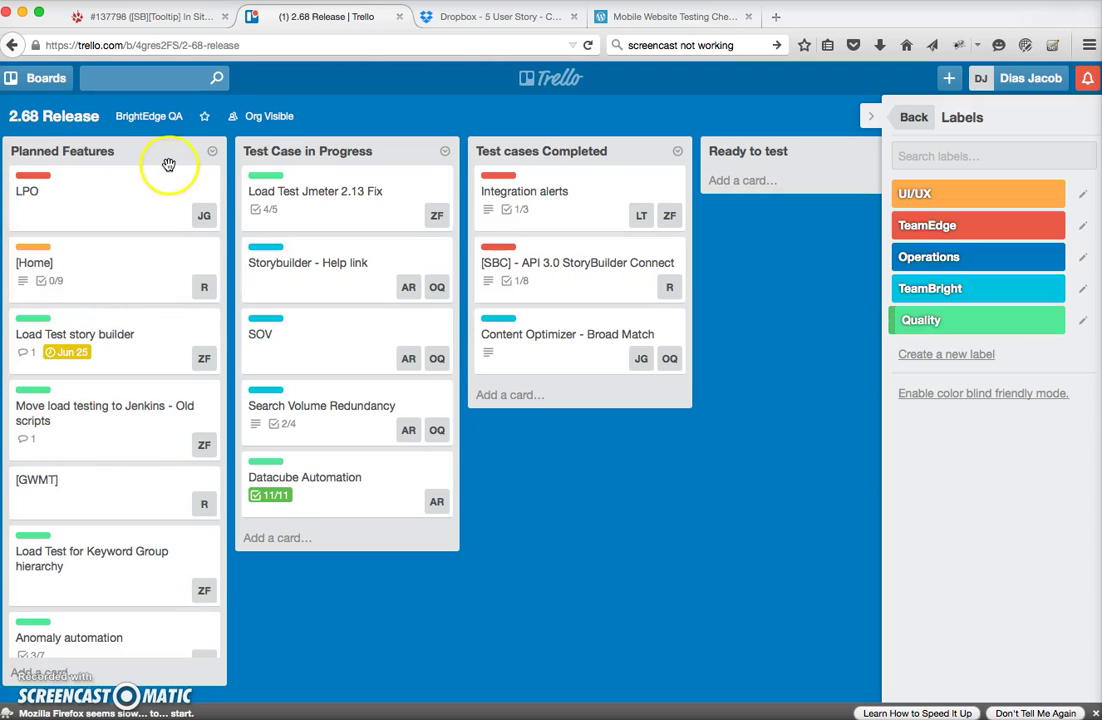
{"action": "left_click", "coordinate": [332, 196]}
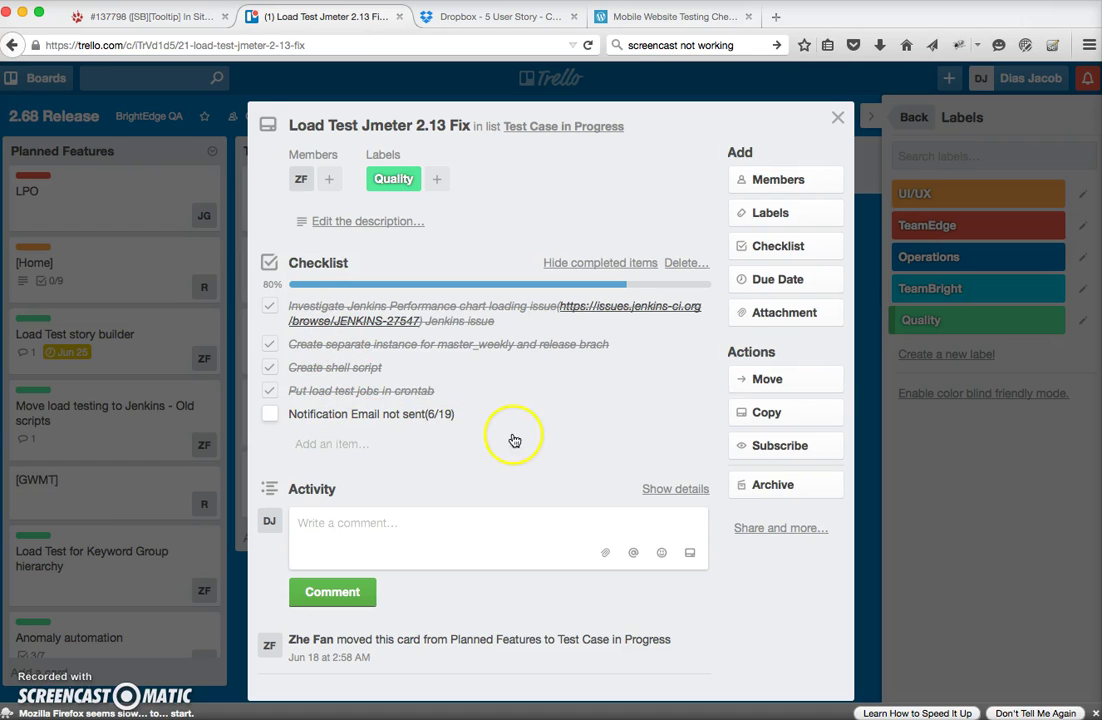
{"action": "key", "text": "Escape"}
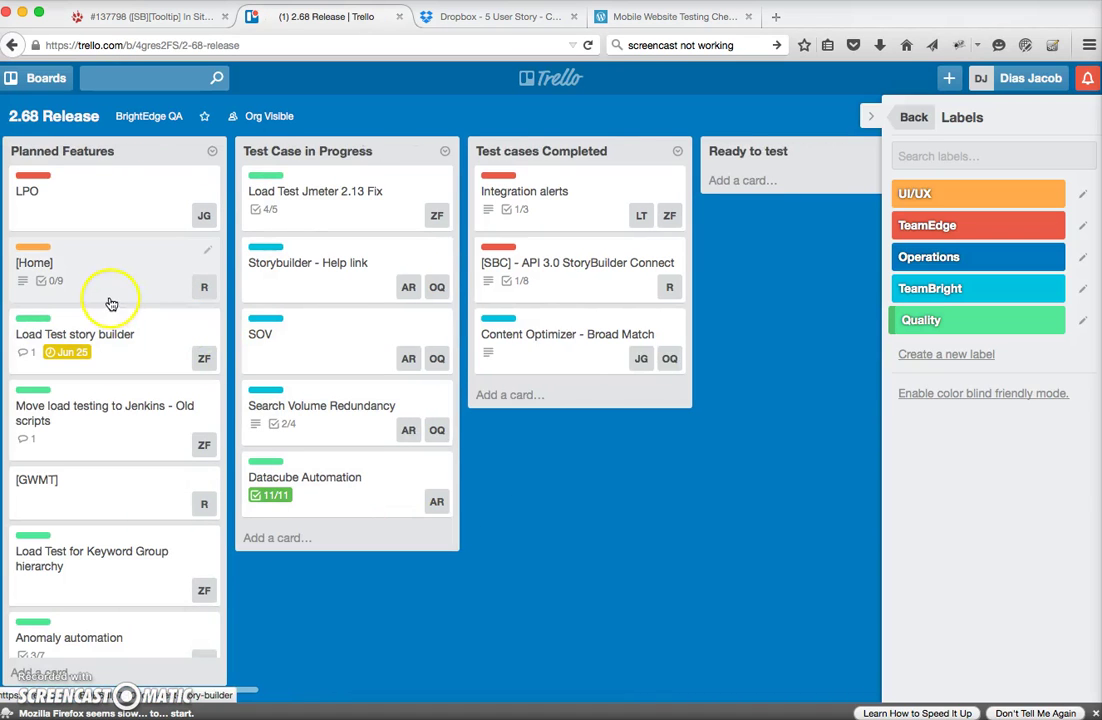
Review the [Home] card's description and checklists, open its QA Notes link in Dropbox, and return to close the card.
{"action": "left_click", "coordinate": [108, 288]}
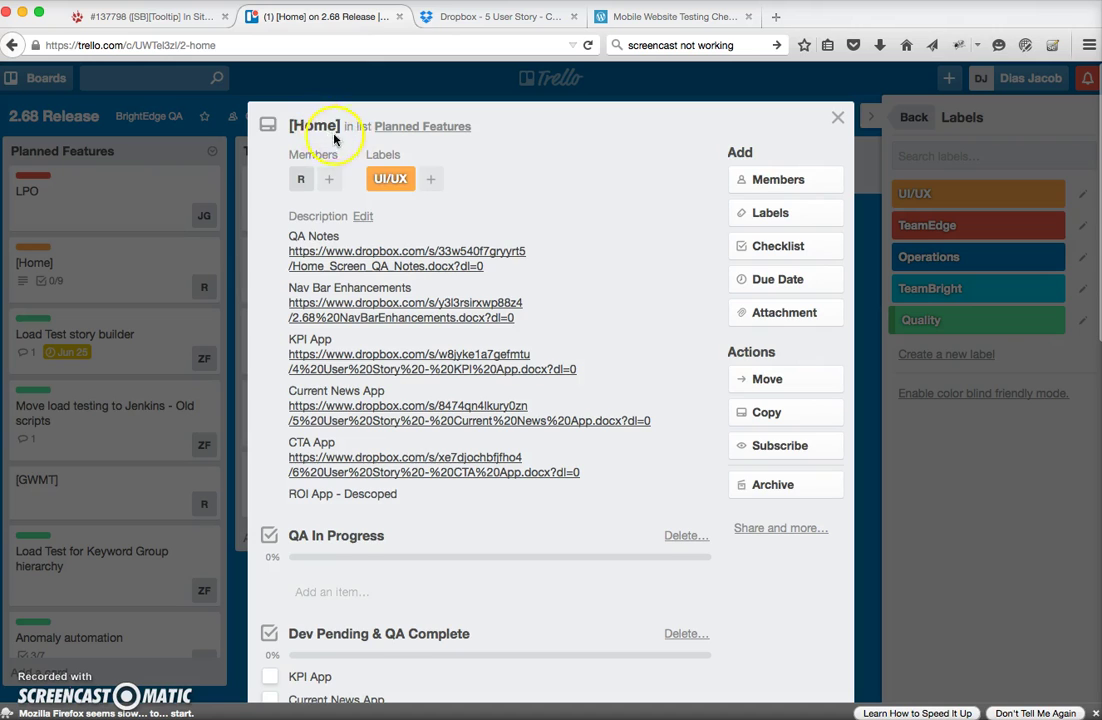
{"action": "left_click", "coordinate": [420, 251]}
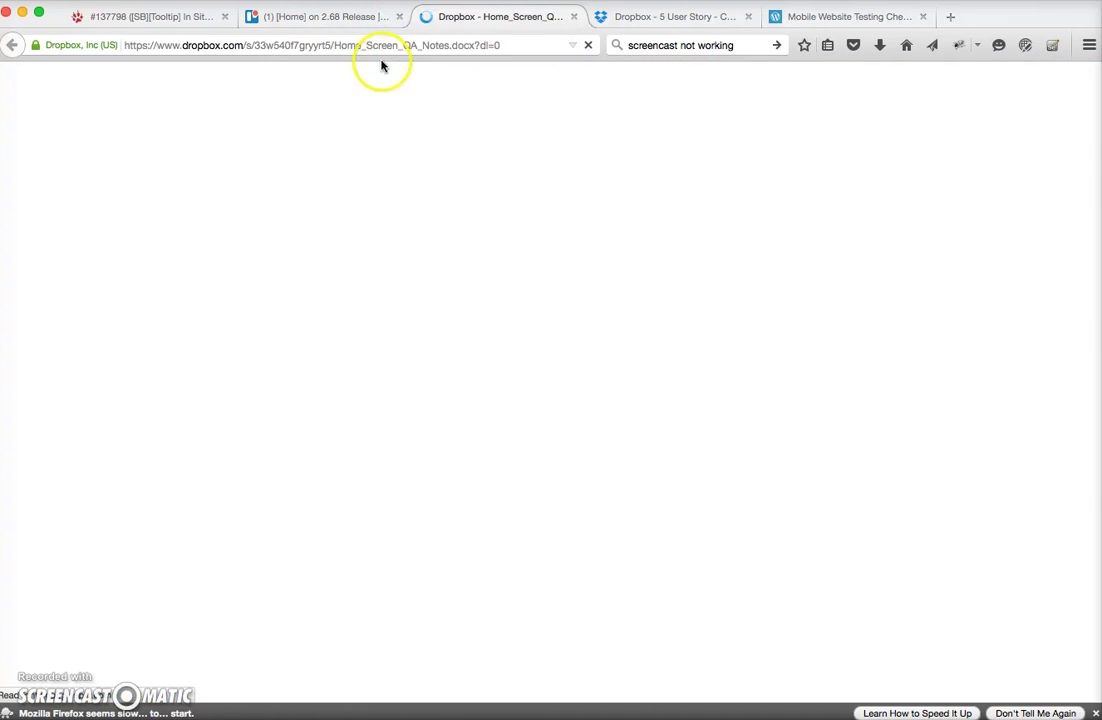
{"action": "left_click", "coordinate": [339, 18]}
{"action": "scroll", "coordinate": [620, 290], "scroll_direction": "down", "scroll_amount": 6}
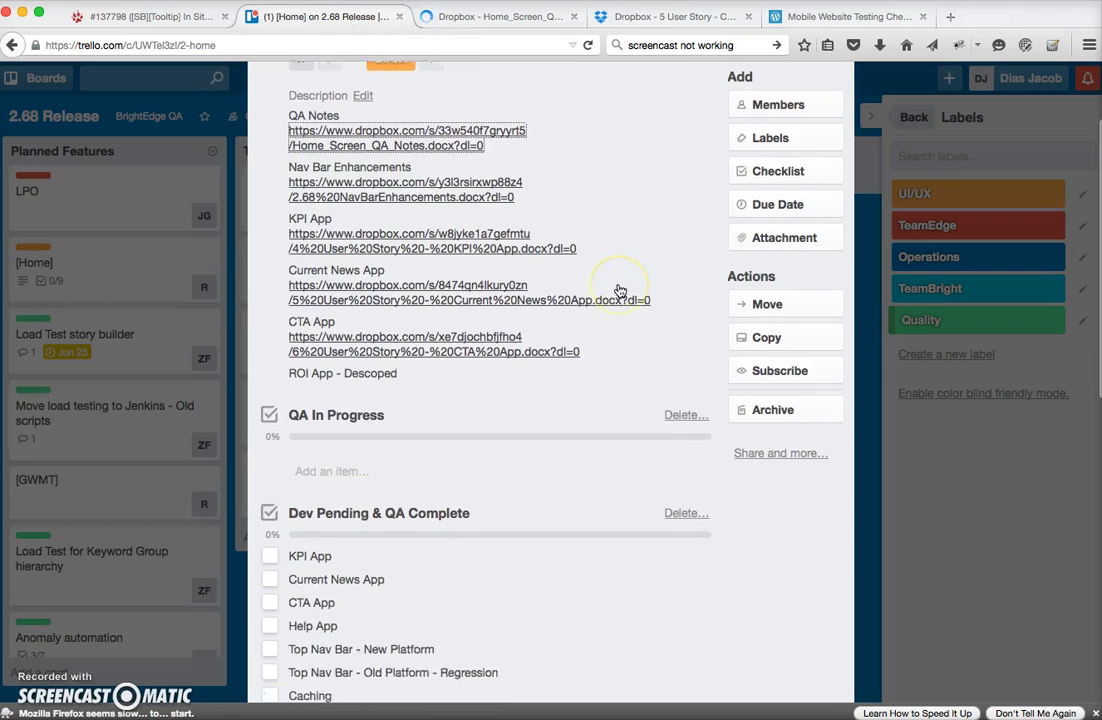
{"action": "scroll", "coordinate": [620, 290], "scroll_direction": "up", "scroll_amount": 5}
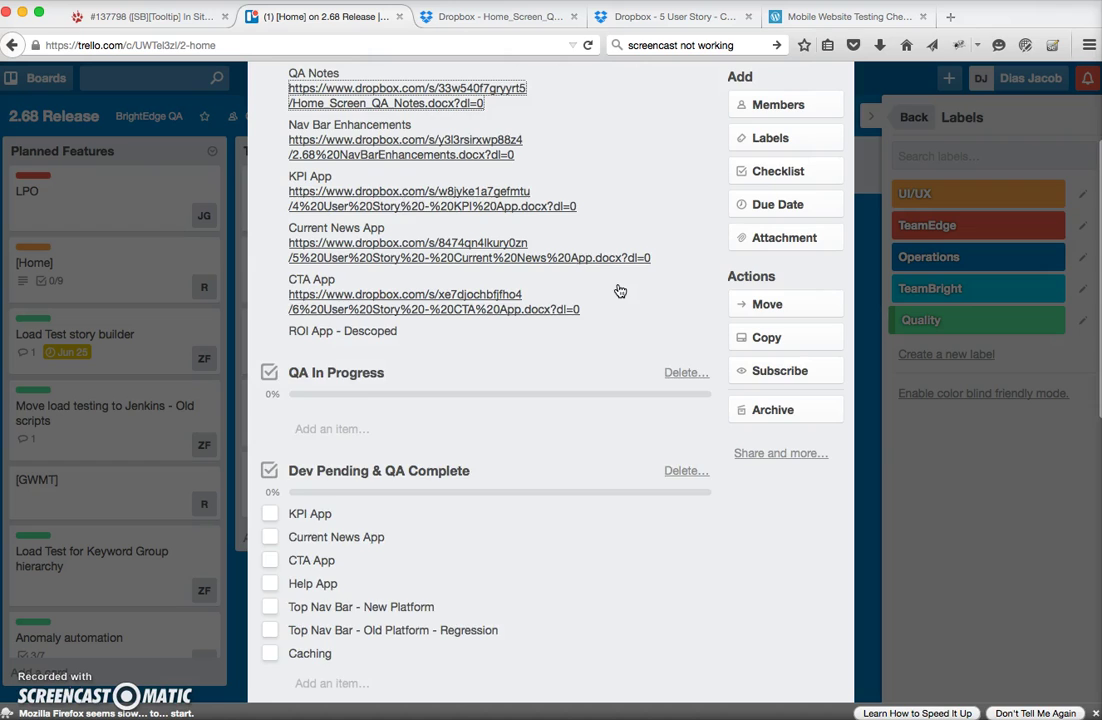
{"action": "scroll", "coordinate": [620, 290], "scroll_direction": "up", "scroll_amount": 1}
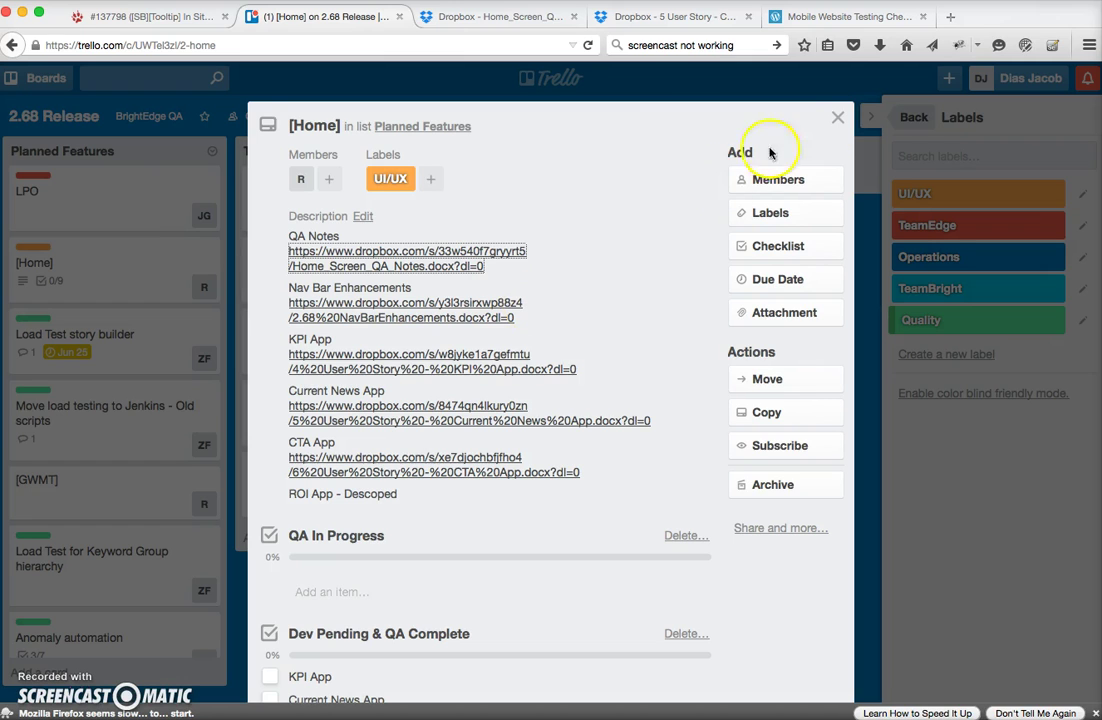
{"action": "left_click", "coordinate": [838, 118]}
Switch to the OpenOffice Writer document and look over its Trello Boards topic summary.
{"action": "left_click", "coordinate": [511, 470]}
{"action": "scroll", "coordinate": [511, 470], "scroll_direction": "up", "scroll_amount": 3}
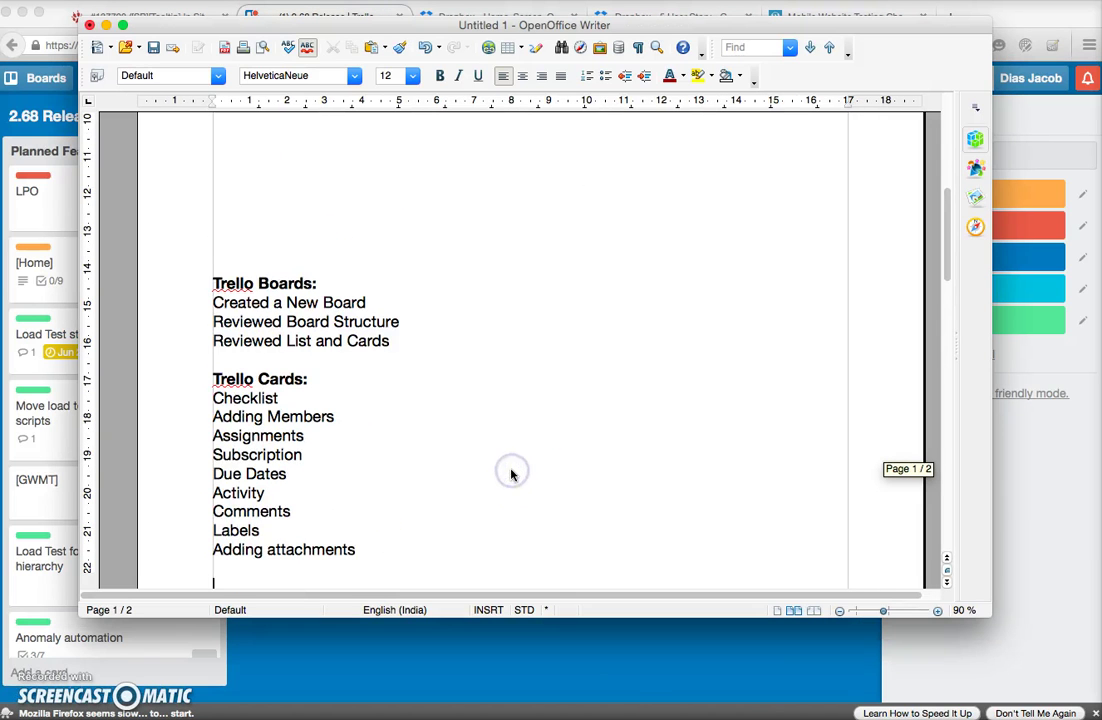
{"action": "scroll", "coordinate": [505, 415], "scroll_direction": "up", "scroll_amount": 5}
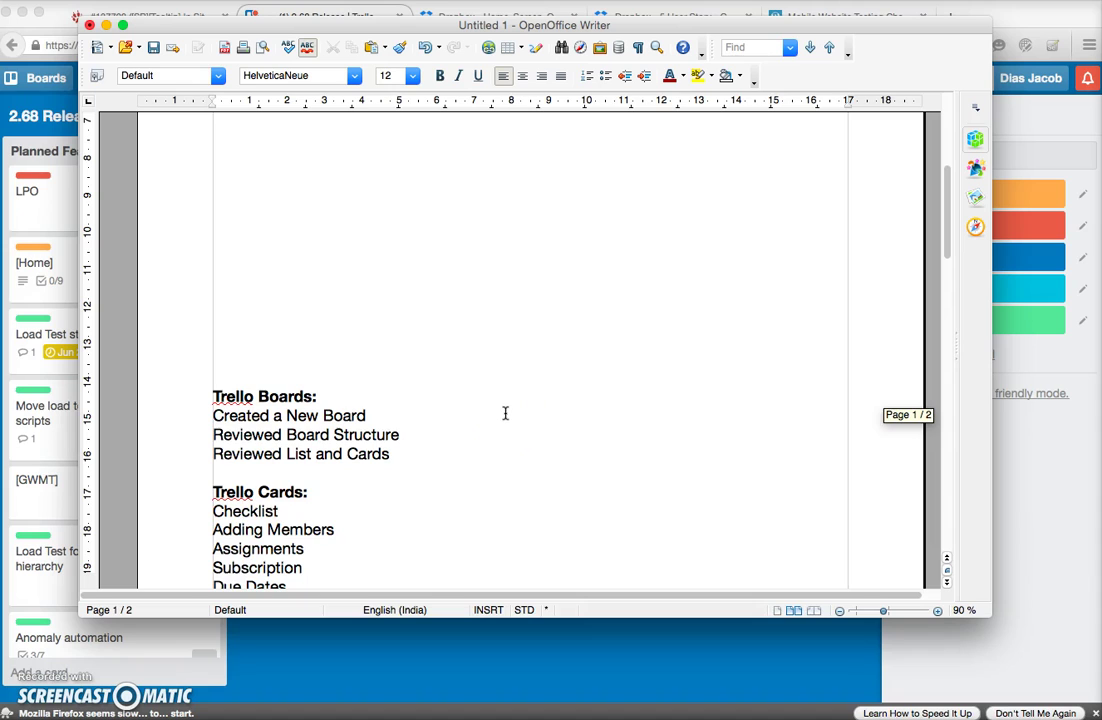
{"action": "scroll", "coordinate": [508, 395], "scroll_direction": "down", "scroll_amount": 5}
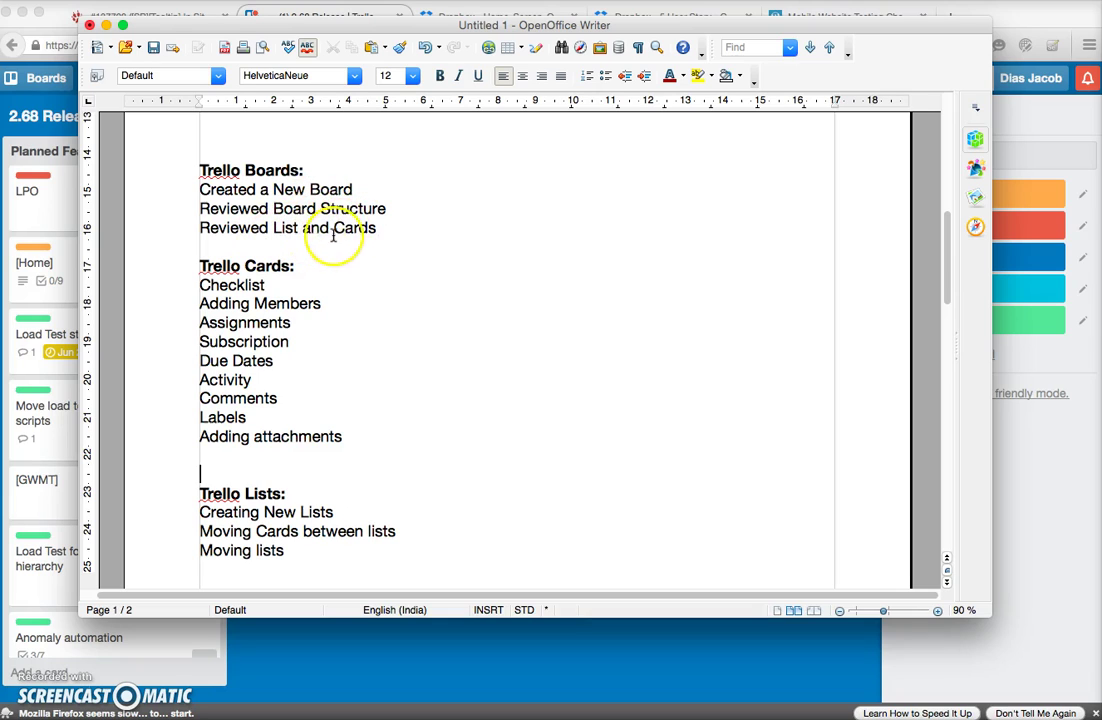
Go through the Trello Cards and Trello Lists topics in the document, and return to its Welcome heading.
{"action": "left_click", "coordinate": [332, 271]}
{"action": "left_click", "coordinate": [313, 284]}
{"action": "left_click", "coordinate": [336, 302]}
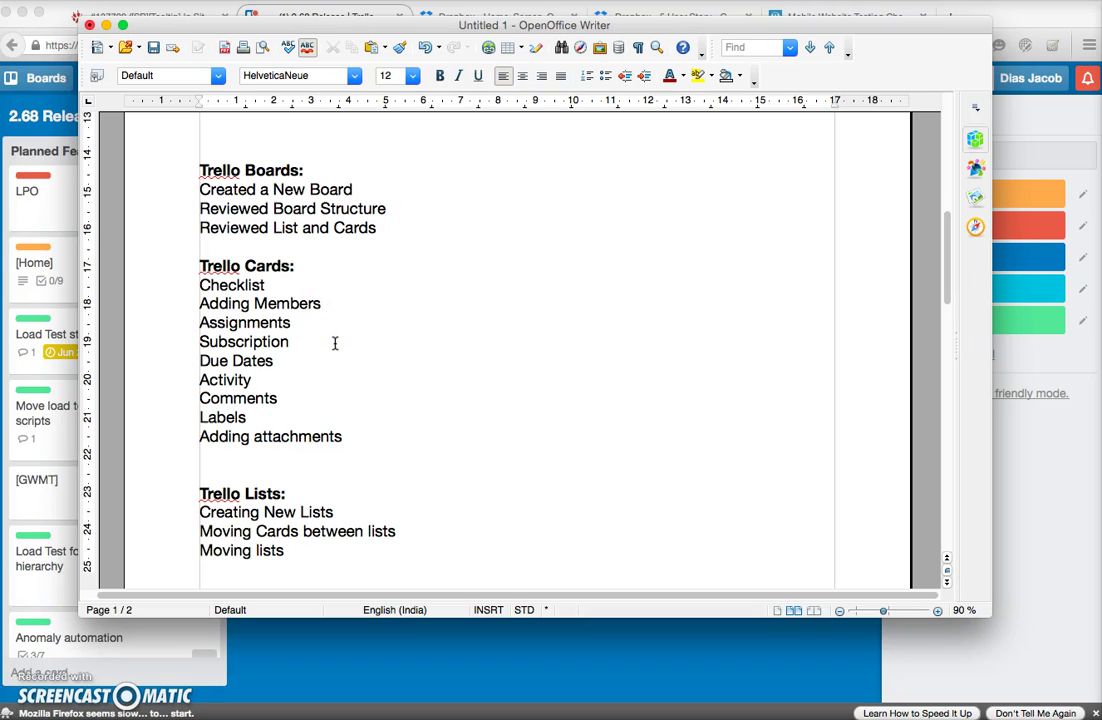
{"action": "left_click", "coordinate": [301, 397]}
{"action": "left_click", "coordinate": [369, 440]}
{"action": "scroll", "coordinate": [425, 425], "scroll_direction": "down", "scroll_amount": 5}
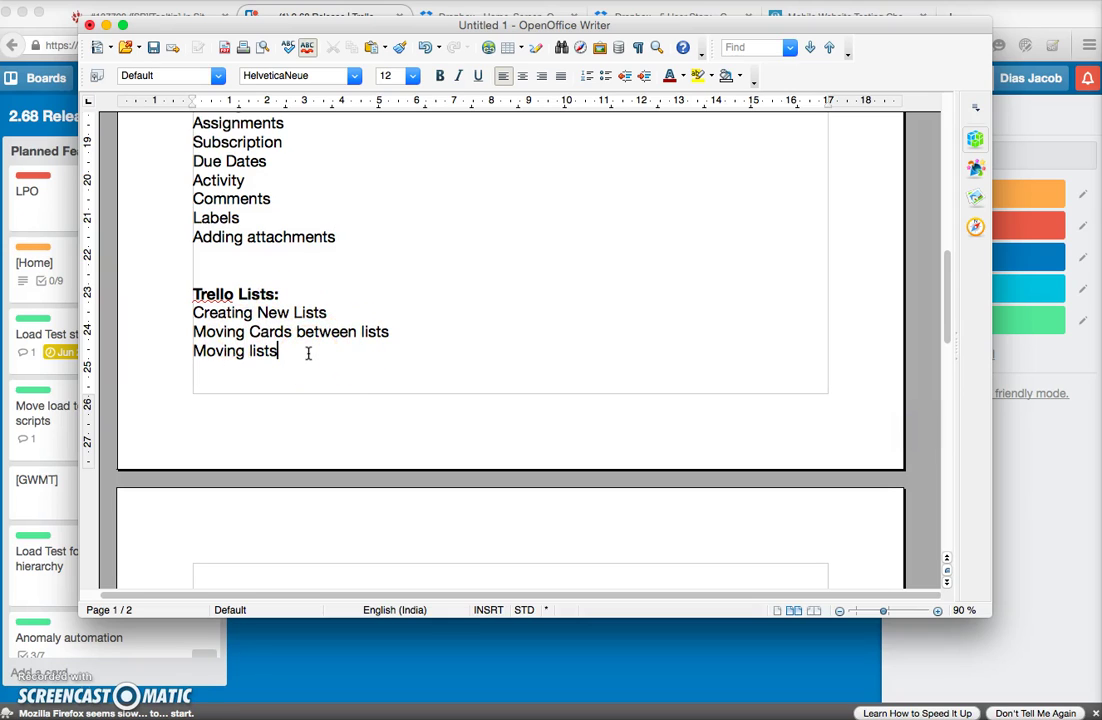
{"action": "left_click", "coordinate": [455, 341]}
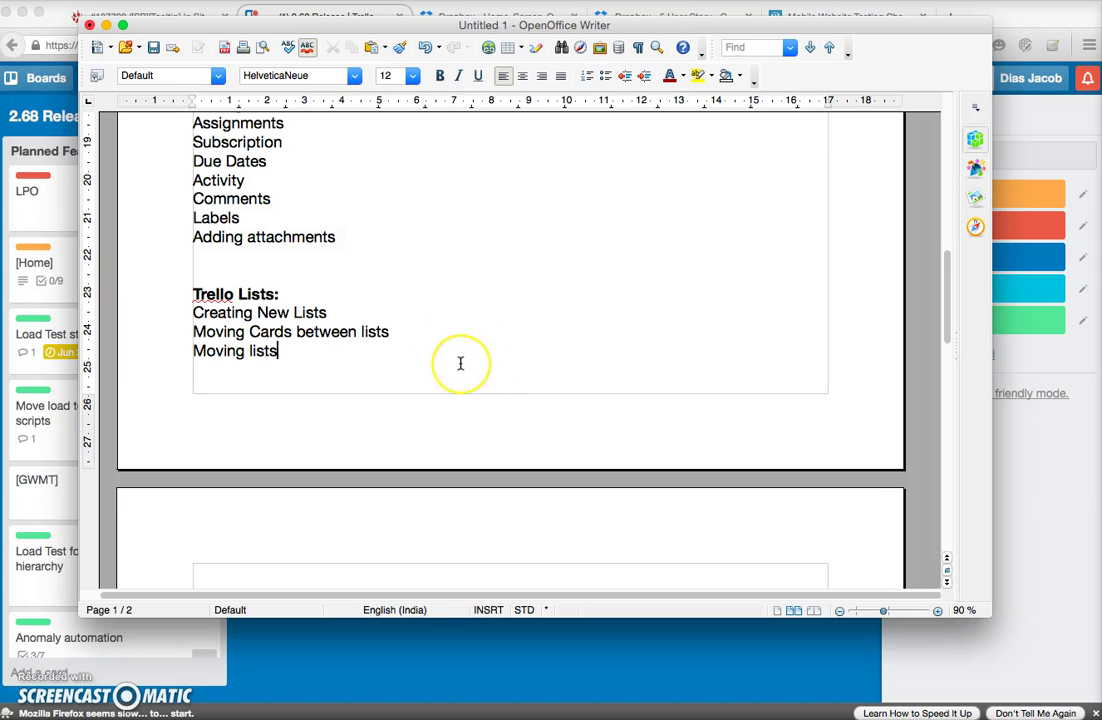
{"action": "scroll", "coordinate": [460, 363], "scroll_direction": "up", "scroll_amount": 10}
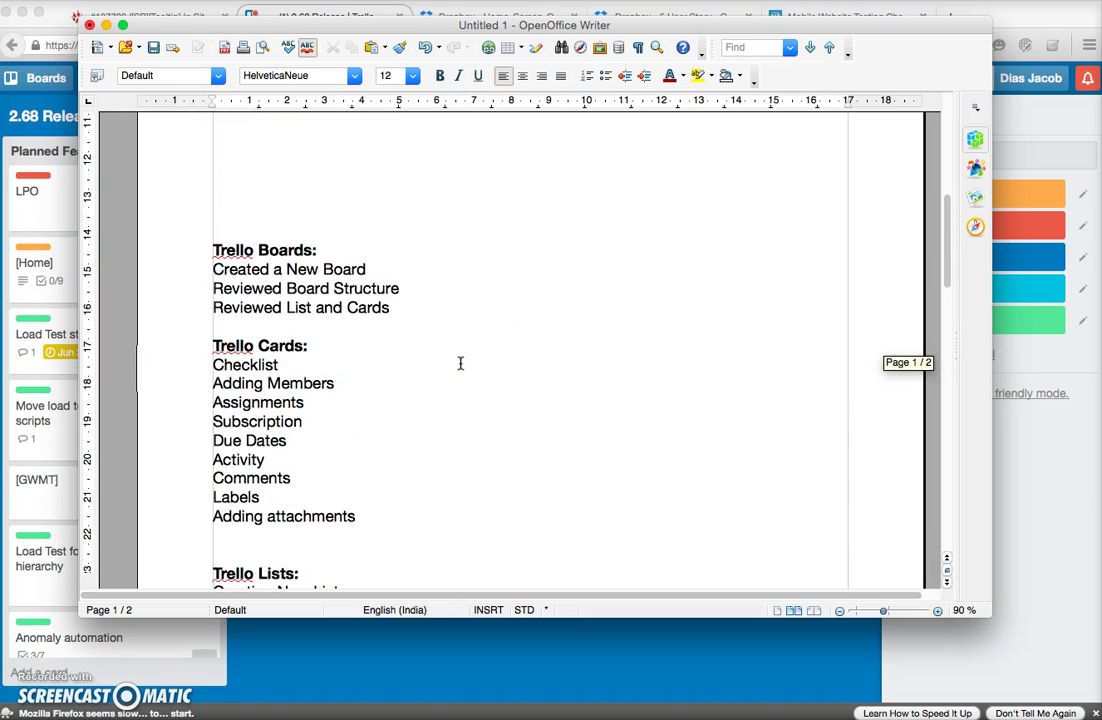
{"action": "scroll", "coordinate": [460, 363], "scroll_direction": "up", "scroll_amount": 10}
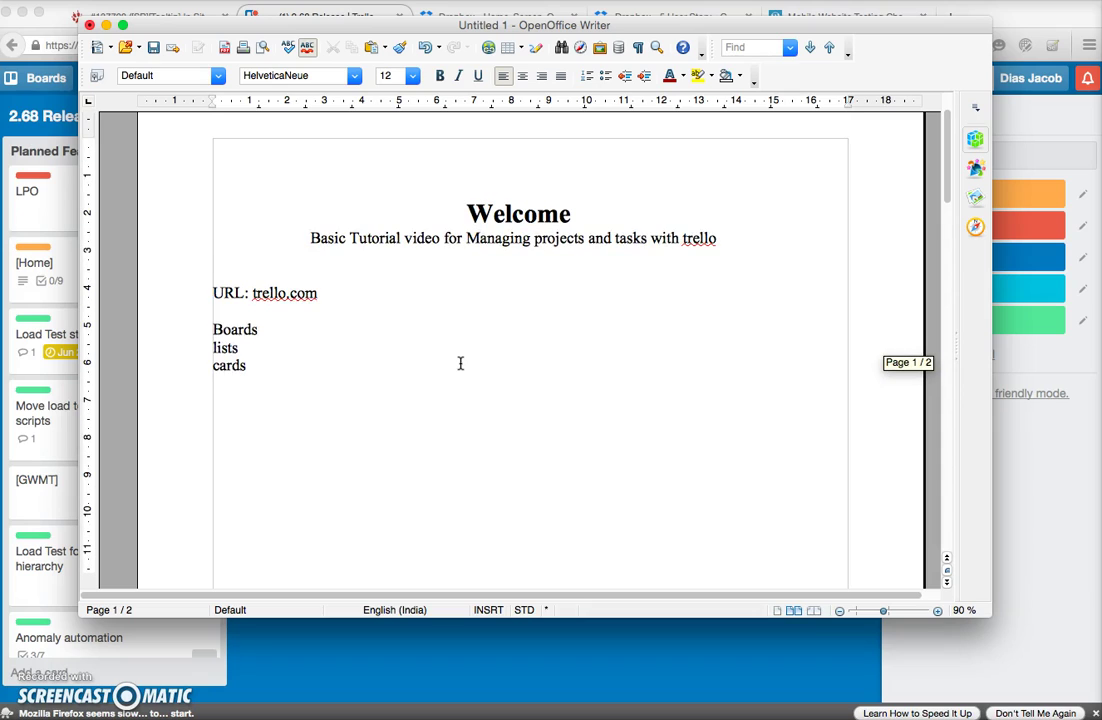